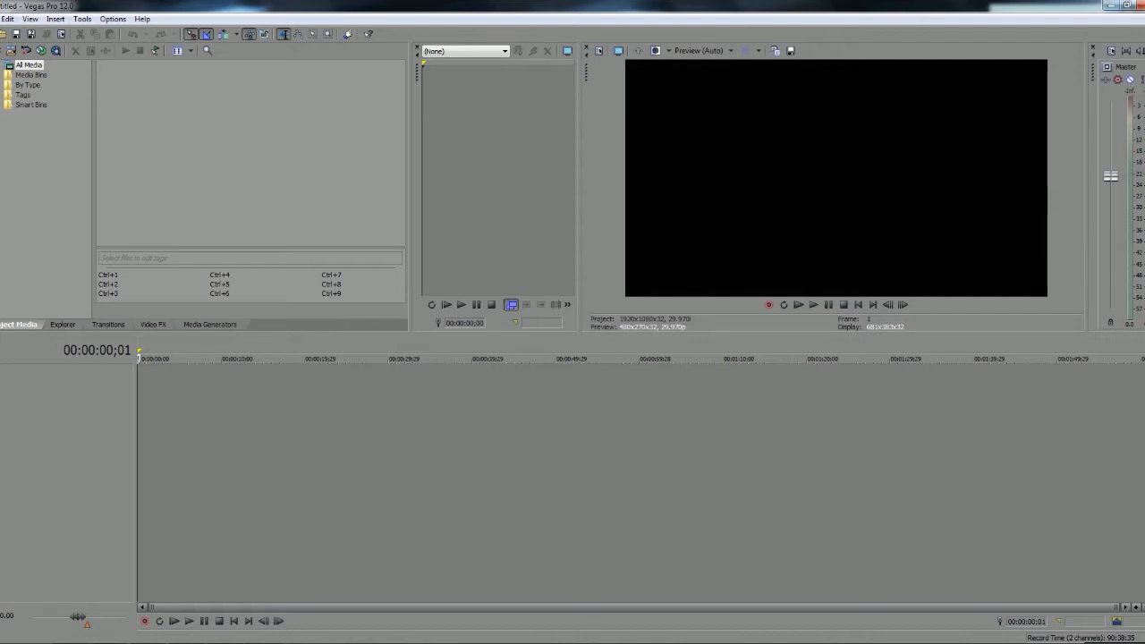
Start a new project and apply the HDV 720-25p (1280x720, 25.000 fps) template
{"action": "left_click", "coordinate": [1, 18]}
{"action": "left_click", "coordinate": [6, 33]}
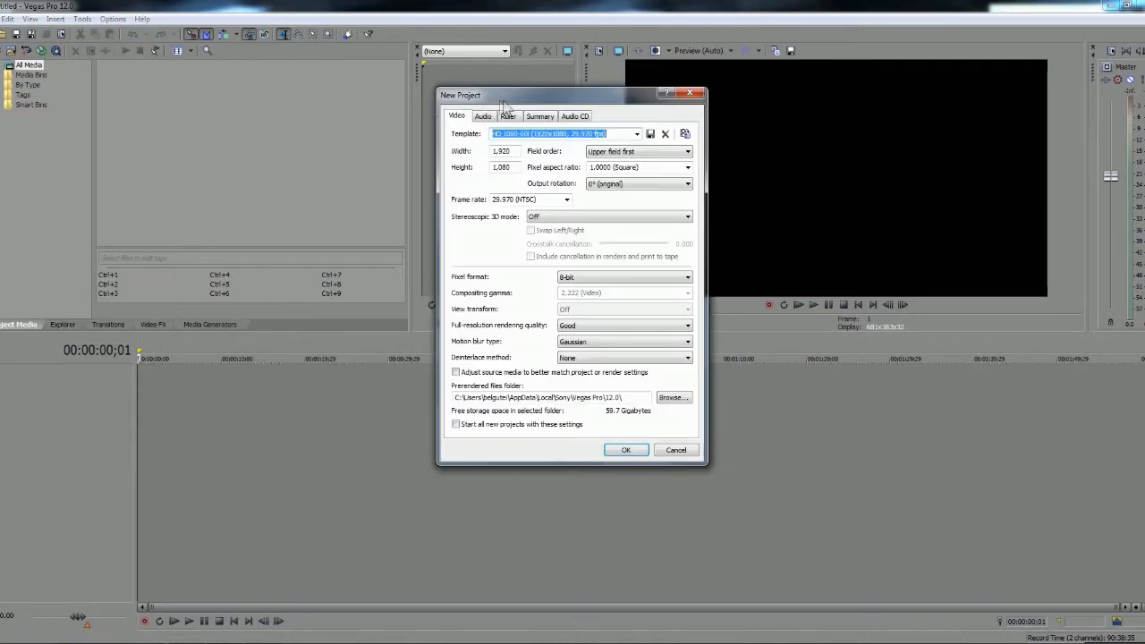
{"action": "left_click_drag", "start_coordinate": [536, 101], "coordinate": [423, 167]}
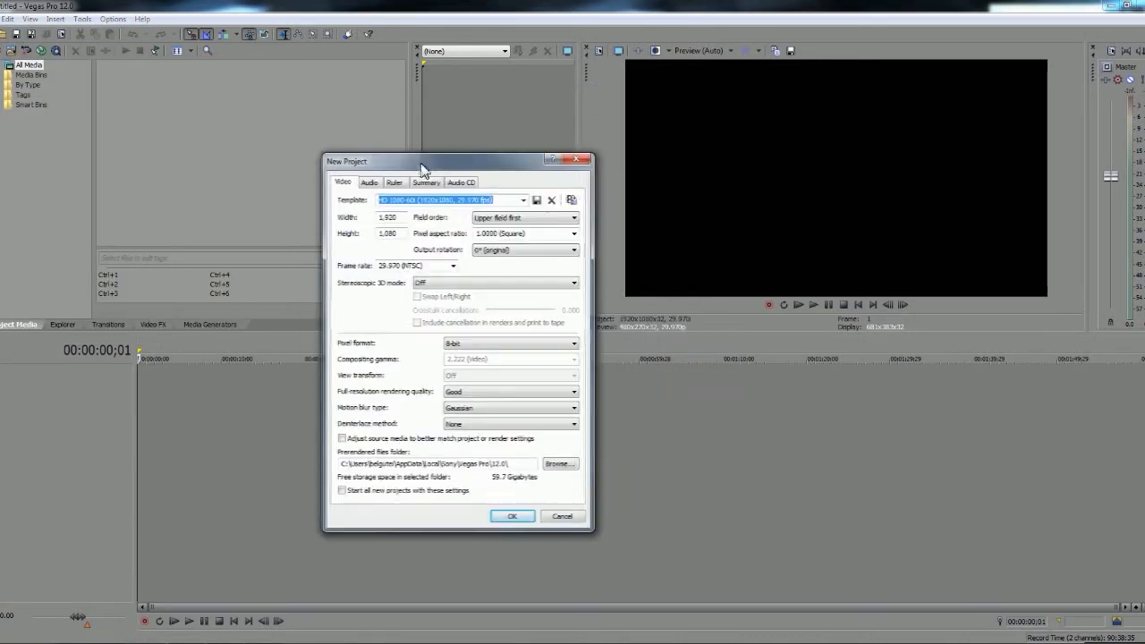
{"action": "left_click", "coordinate": [523, 201]}
{"action": "left_click", "coordinate": [523, 200]}
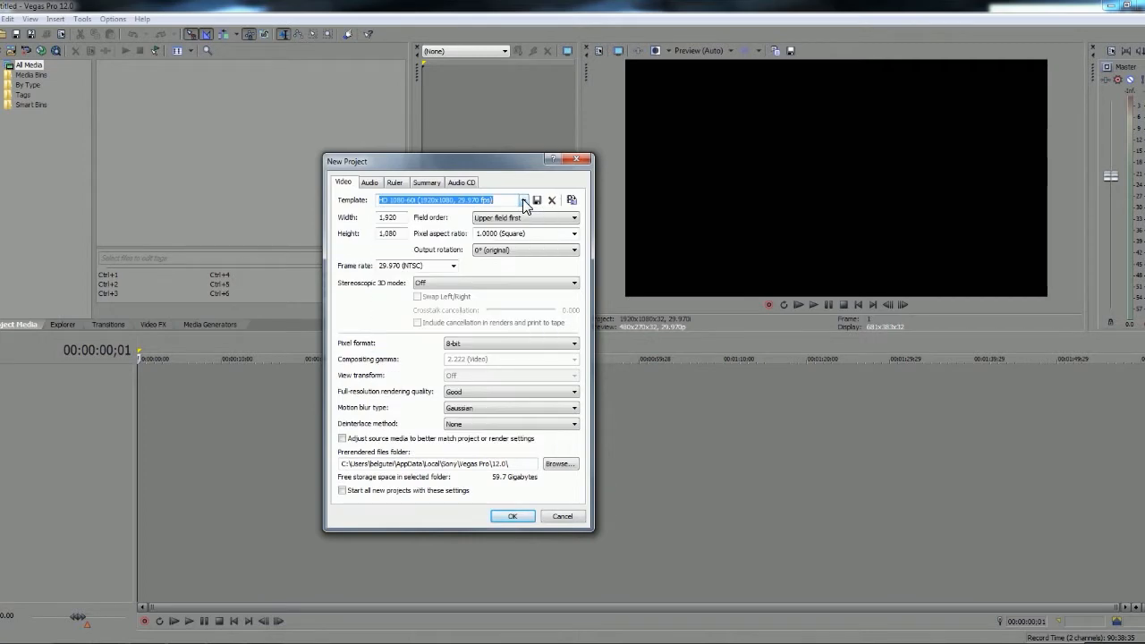
{"action": "left_click", "coordinate": [523, 201]}
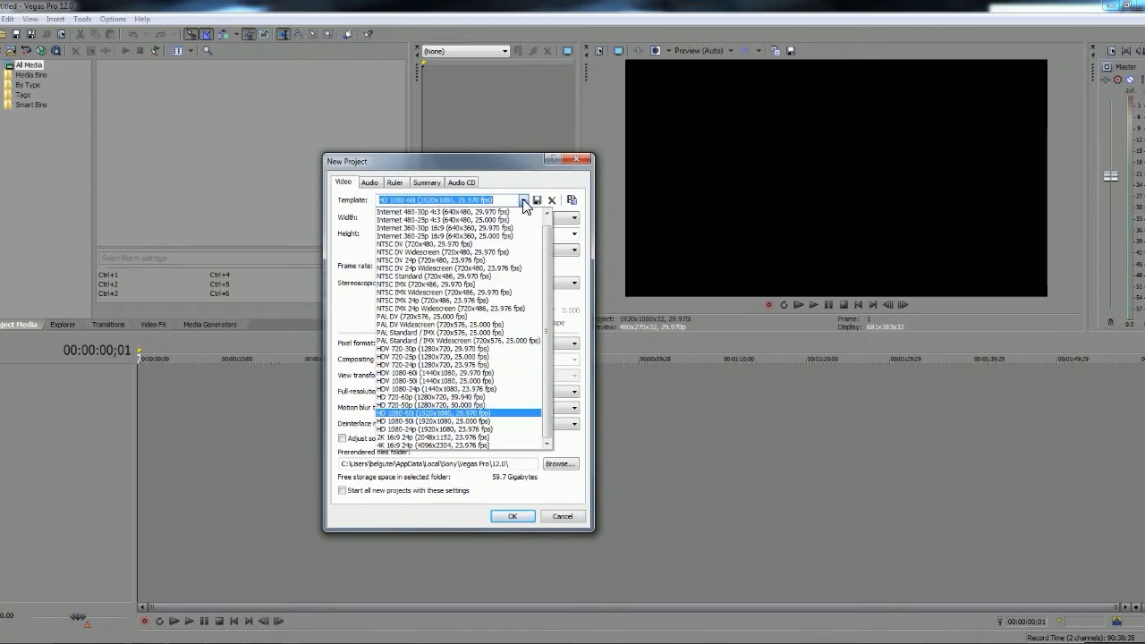
{"action": "left_click", "coordinate": [417, 357]}
{"action": "left_click", "coordinate": [426, 268]}
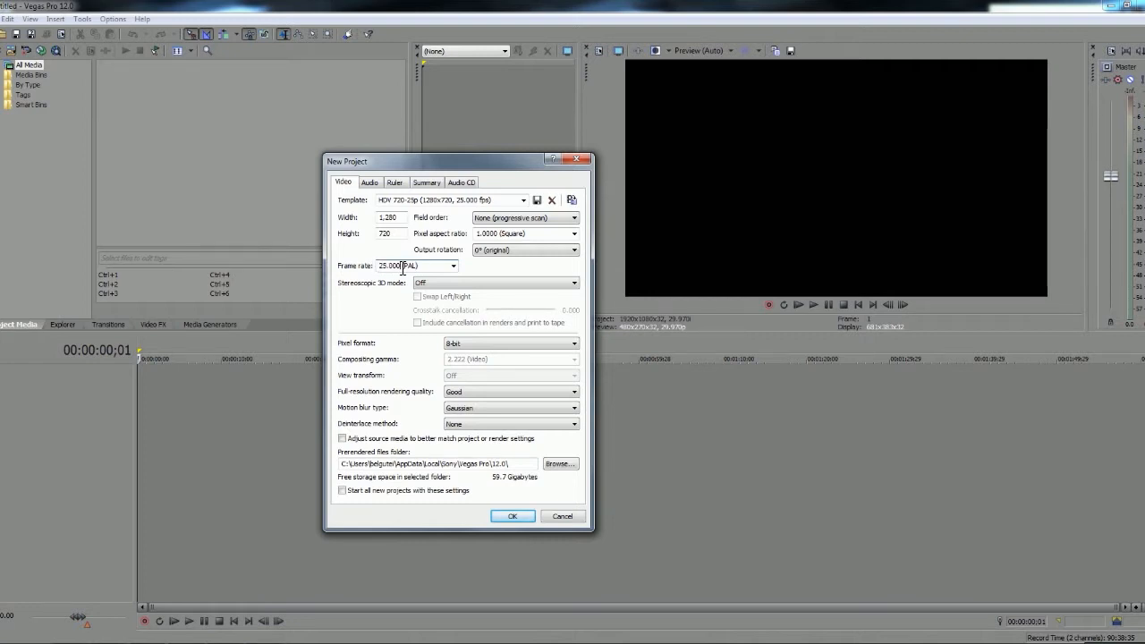
{"action": "left_click_drag", "start_coordinate": [416, 269], "coordinate": [390, 270]}
{"action": "left_click_drag", "start_coordinate": [403, 269], "coordinate": [365, 268]}
Keep the pixel format at 8-bit and the full-resolution rendering quality at Good, and create the project
{"action": "left_click", "coordinate": [474, 344]}
{"action": "left_click", "coordinate": [470, 344]}
{"action": "left_click", "coordinate": [487, 346]}
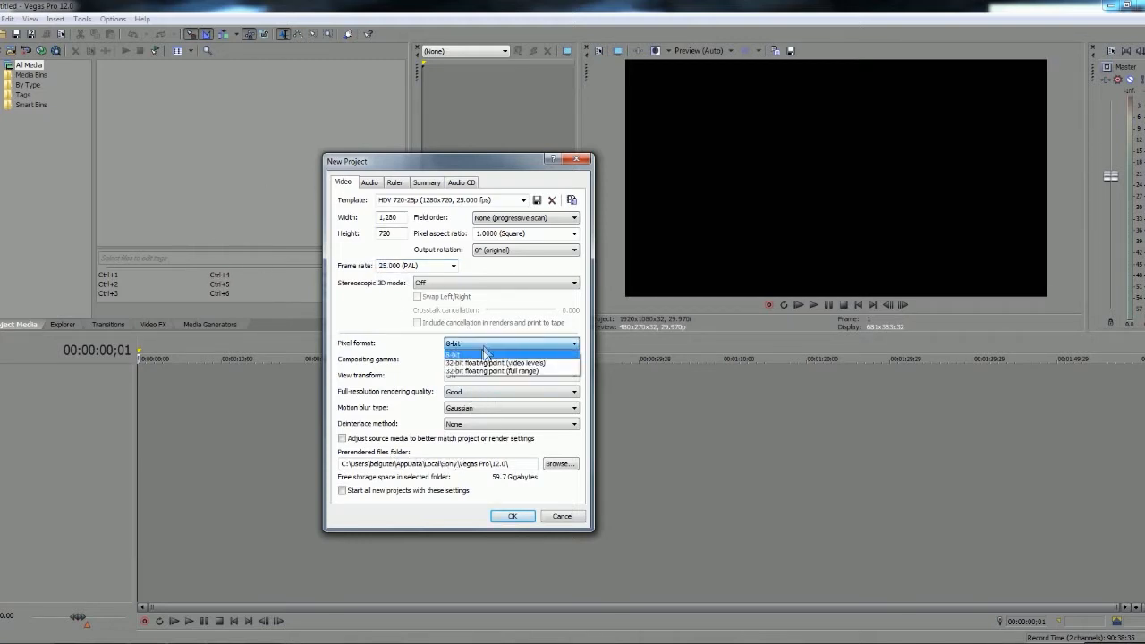
{"action": "left_click", "coordinate": [483, 343]}
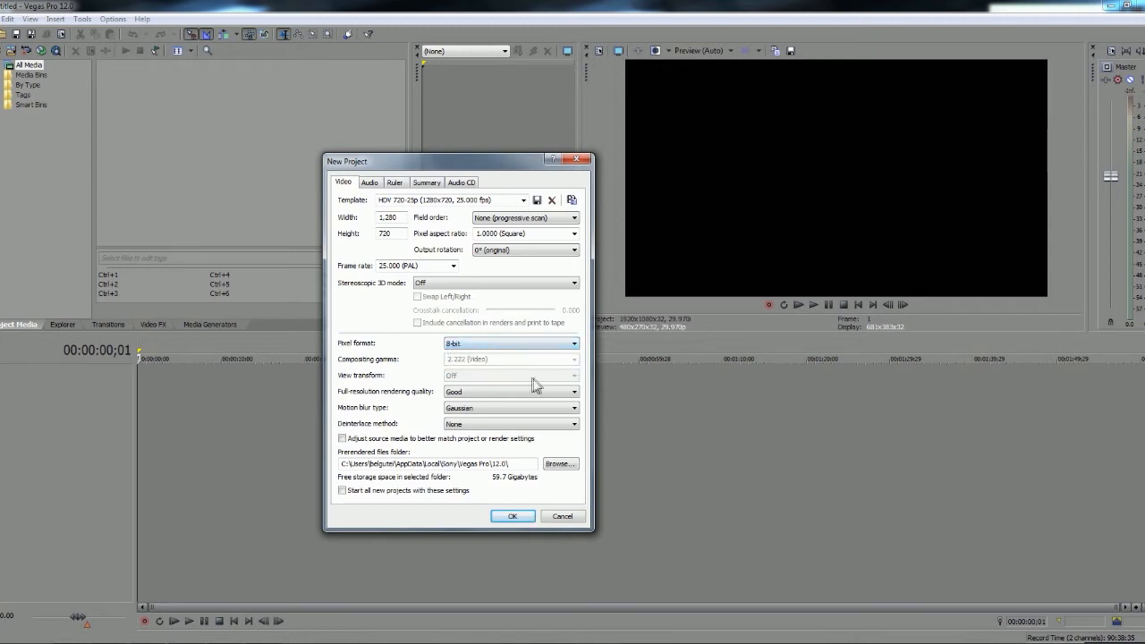
{"action": "left_click", "coordinate": [452, 395]}
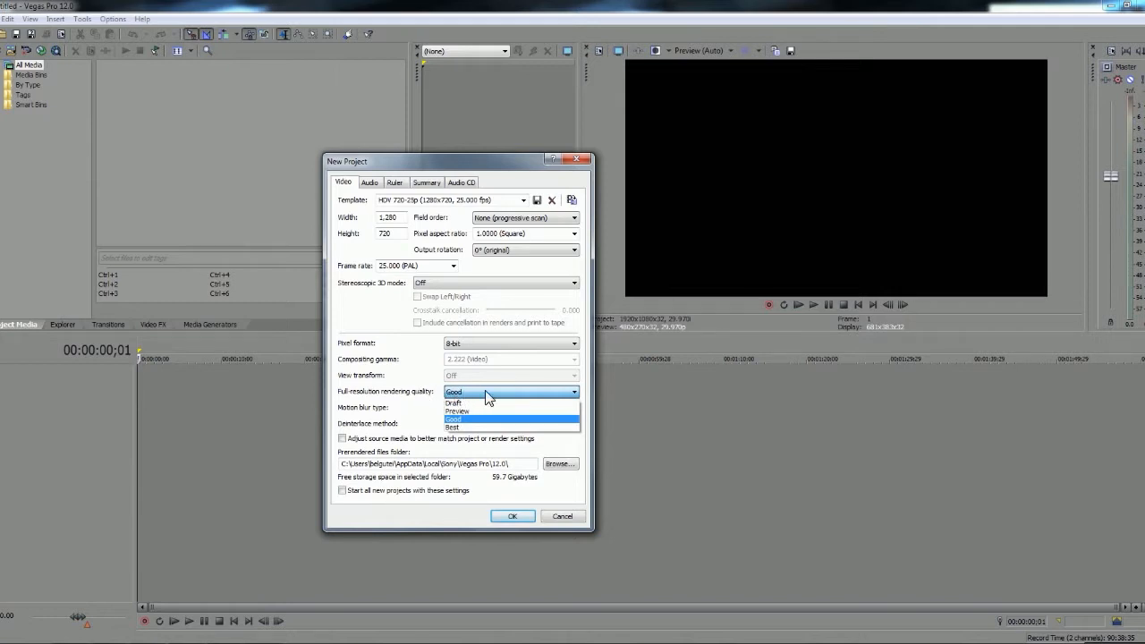
{"action": "left_click", "coordinate": [488, 396]}
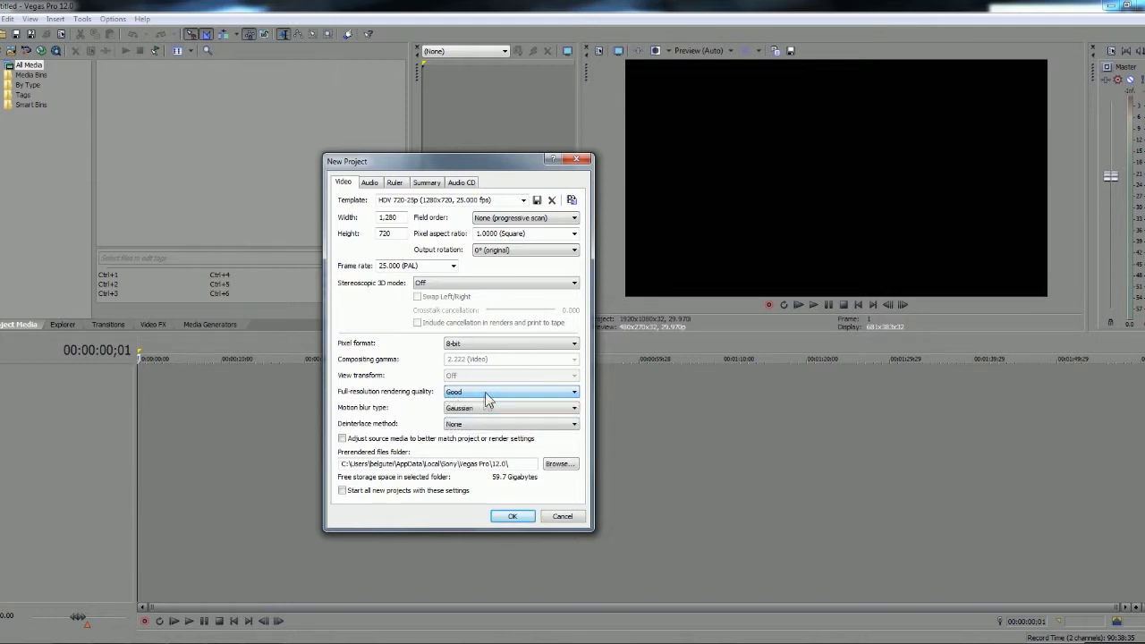
{"action": "left_click", "coordinate": [514, 516]}
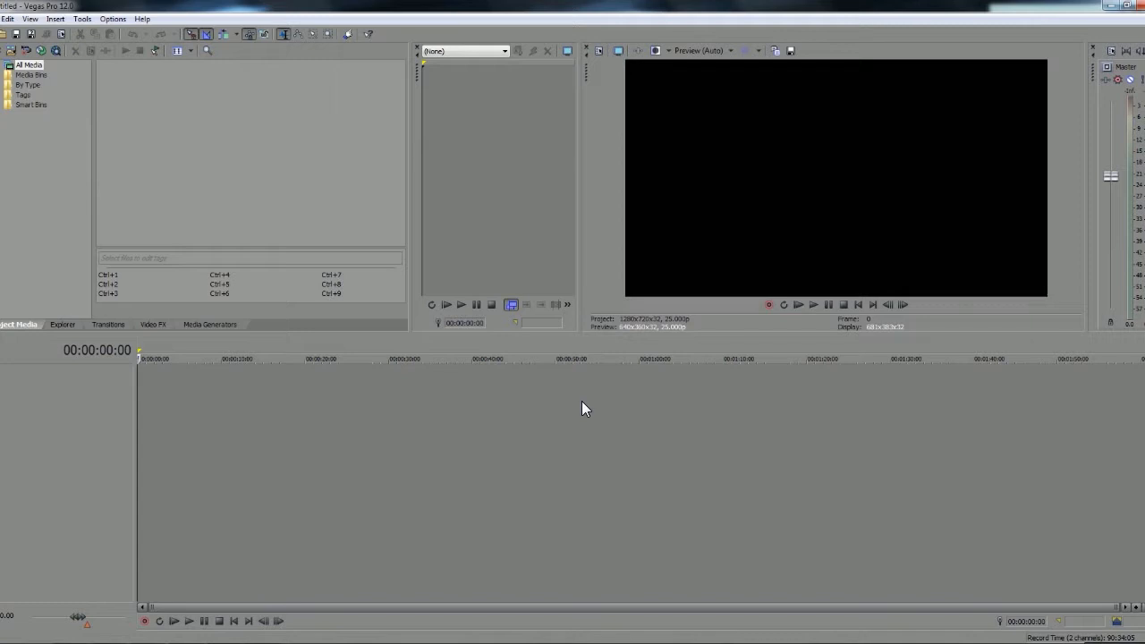
Import the MP3 "Can You Feel Me by Zerotic (Zerotic Love Edit)" and the video "Paint on a Speaker at 2500fps - The Slow Mo Guys"
{"action": "key", "text": "ctrl+o"}
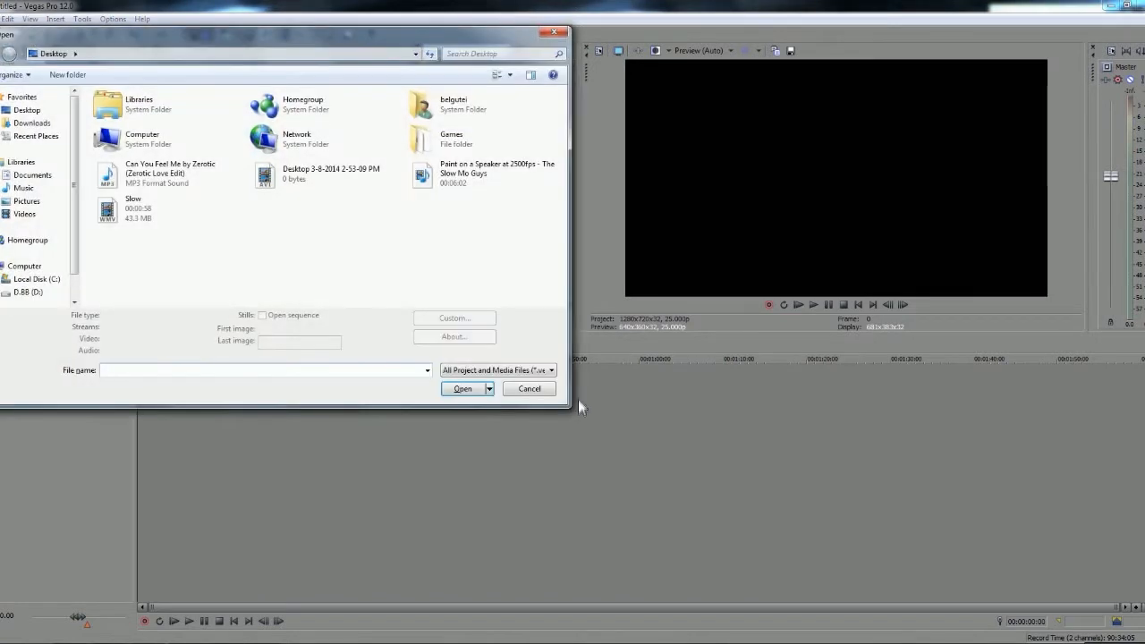
{"action": "left_click", "coordinate": [166, 174]}
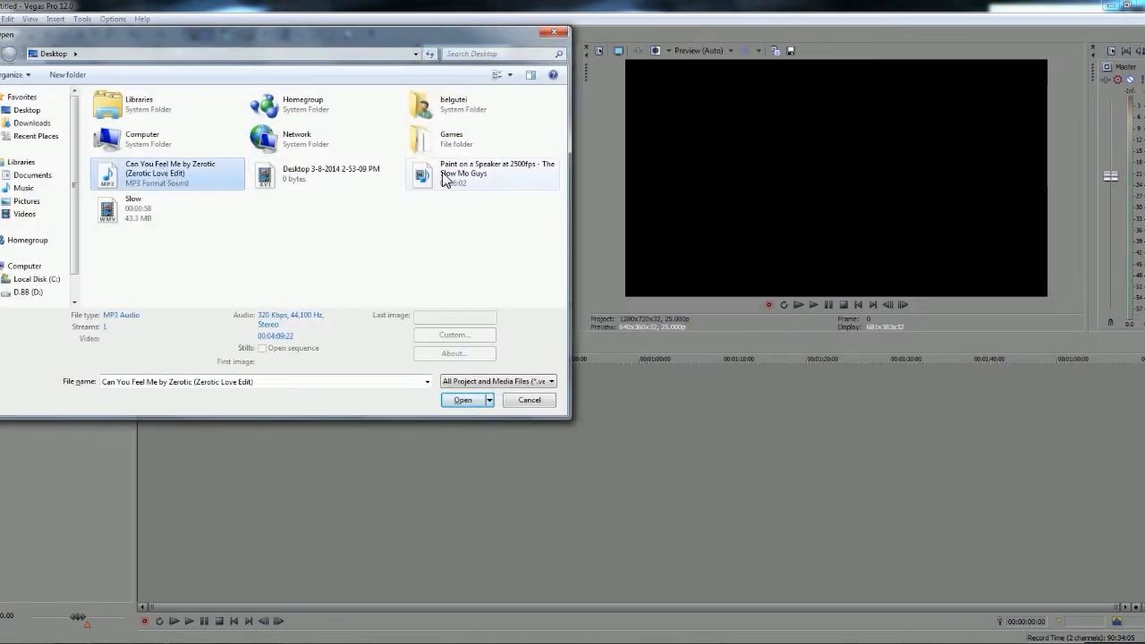
{"action": "left_click", "coordinate": [482, 174], "text": "ctrl"}
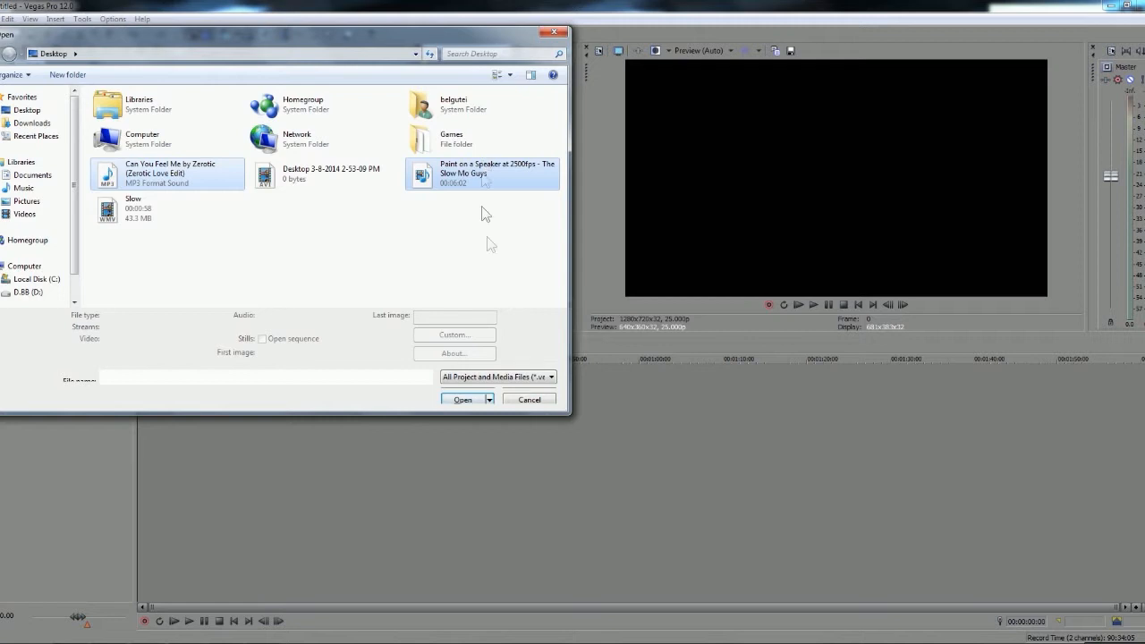
{"action": "left_click", "coordinate": [462, 396]}
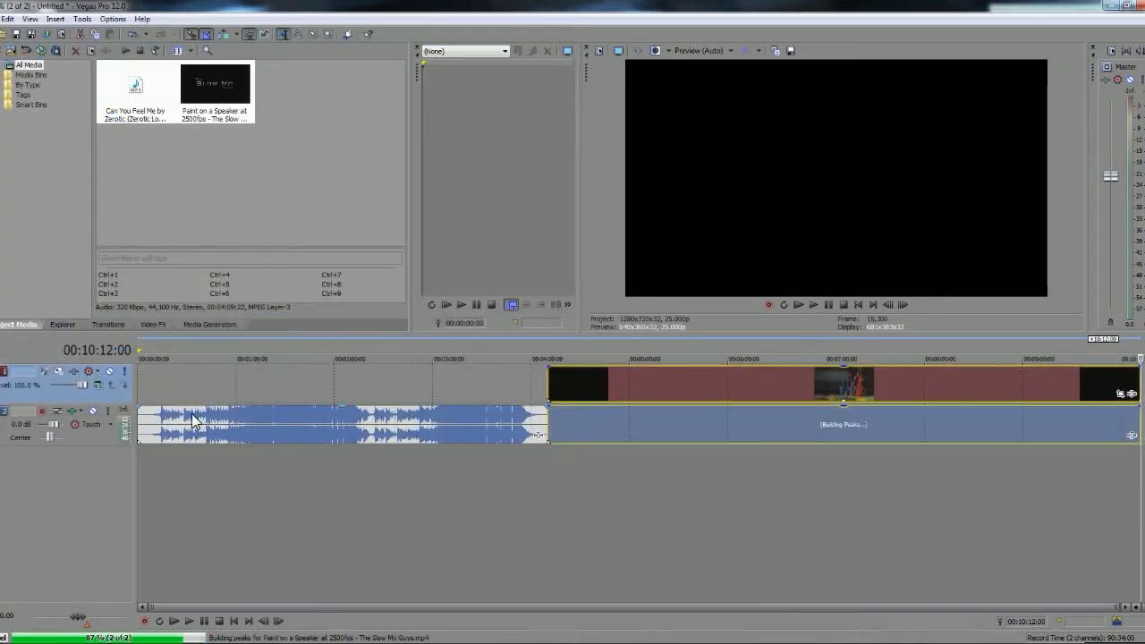
Move the song to its own track below the video's audio and align the starts of the song and the video
{"action": "left_click_drag", "start_coordinate": [278, 415], "coordinate": [295, 501]}
{"action": "left_click_drag", "start_coordinate": [647, 396], "coordinate": [306, 389]}
{"action": "left_click_drag", "start_coordinate": [243, 471], "coordinate": [300, 465]}
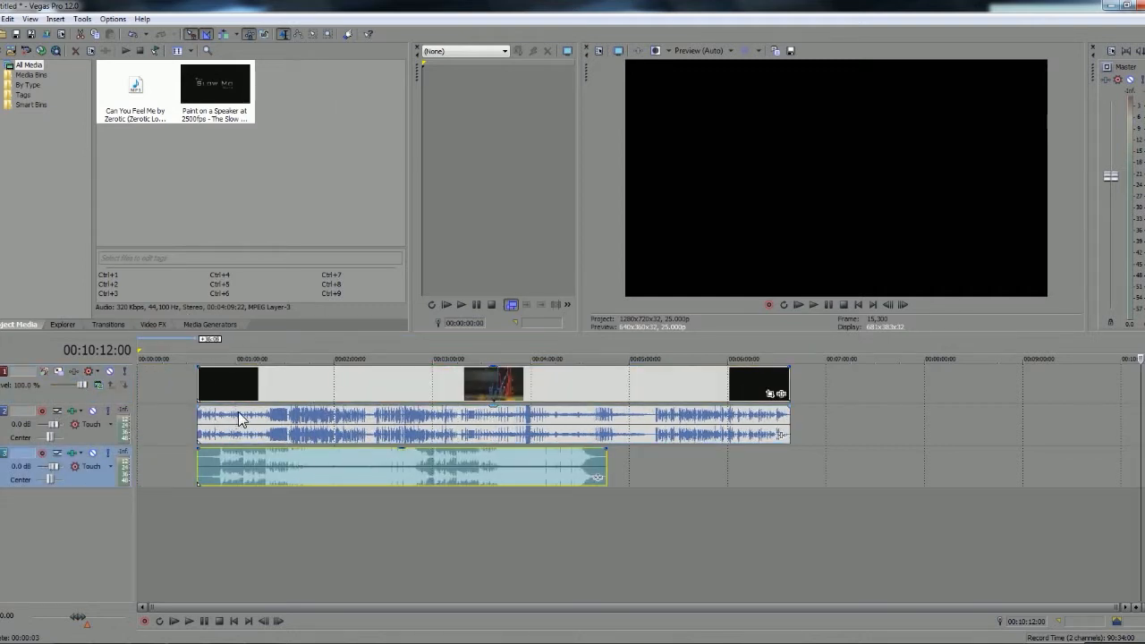
Try to delete the video's original audio while it is grouped with the picture, and undo the deletion
{"action": "left_click", "coordinate": [418, 385]}
{"action": "left_click_drag", "start_coordinate": [421, 385], "coordinate": [466, 417]}
{"action": "left_click_drag", "start_coordinate": [541, 418], "coordinate": [538, 416]}
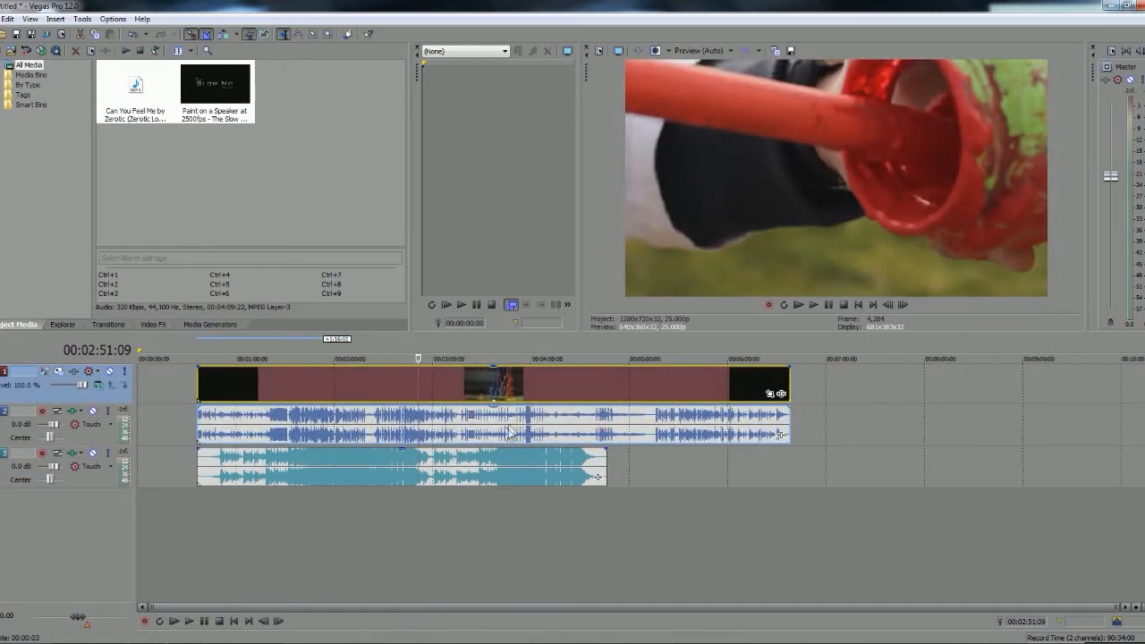
{"action": "left_click", "coordinate": [469, 420]}
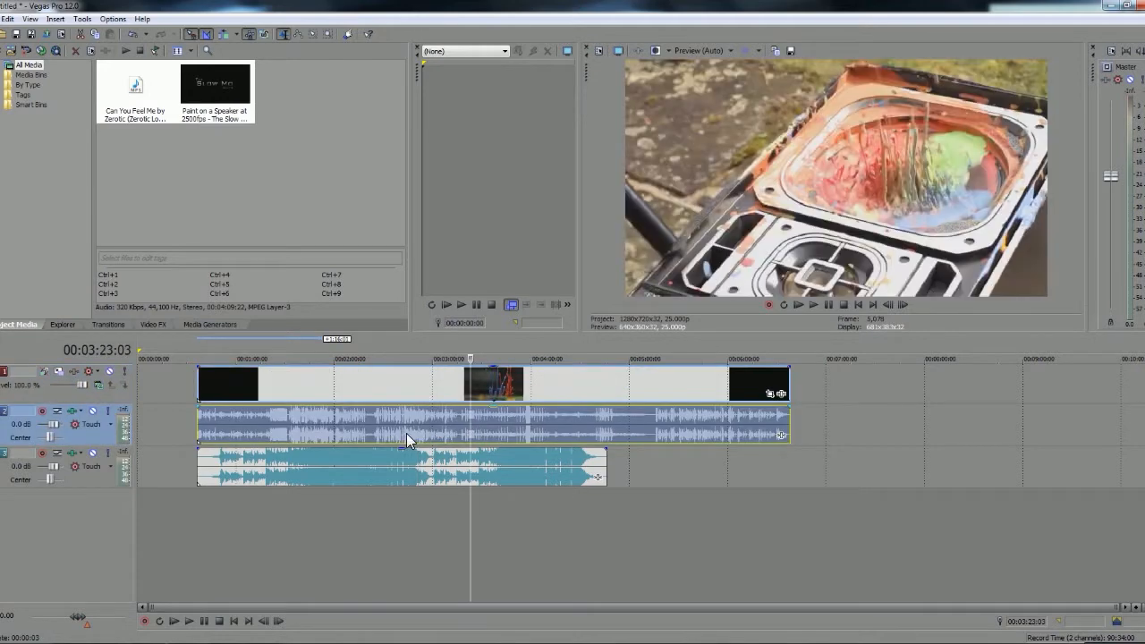
{"action": "key", "text": "Delete"}
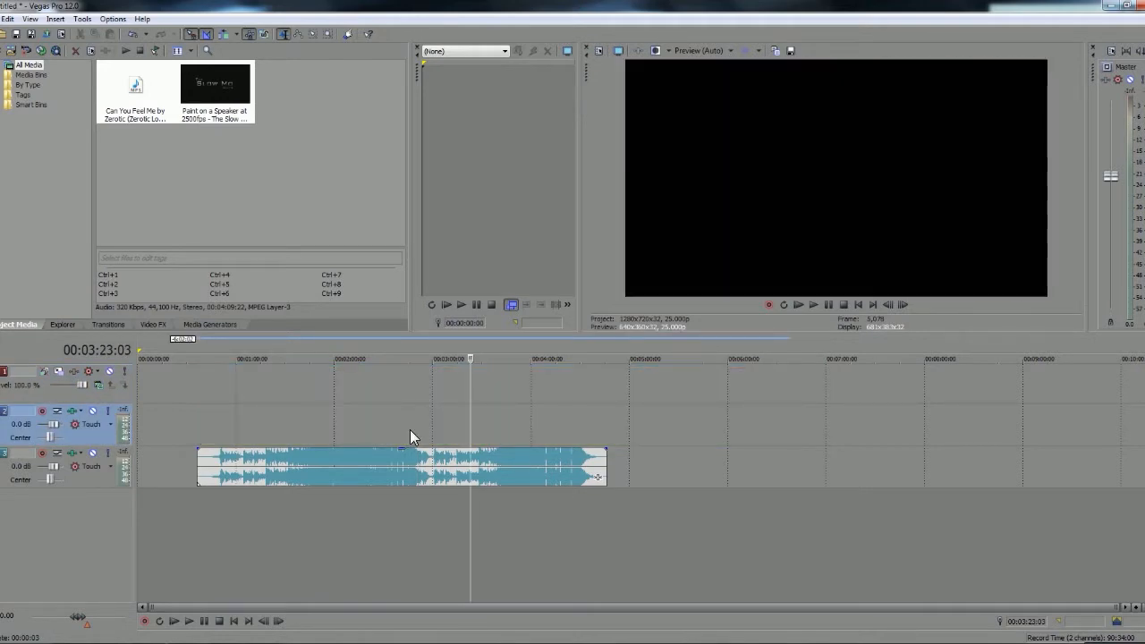
{"action": "key", "text": "ctrl+z"}
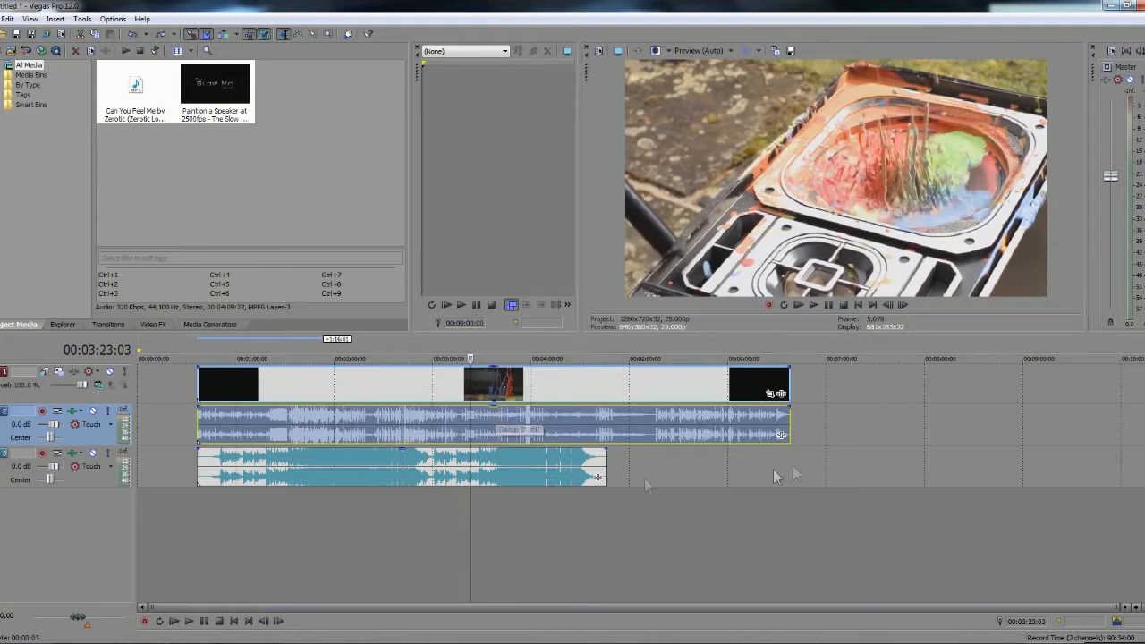
Separate the video's original audio from its picture and delete it from the second track
{"action": "left_click_drag", "start_coordinate": [568, 435], "coordinate": [738, 436]}
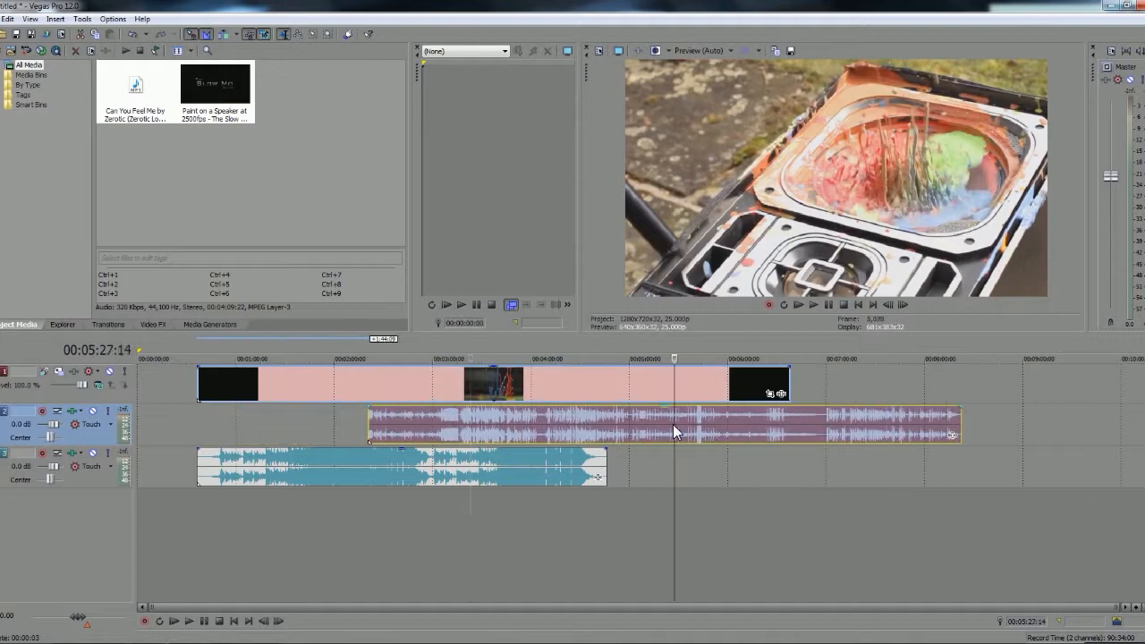
{"action": "left_click", "coordinate": [672, 424]}
{"action": "key", "text": "Delete"}
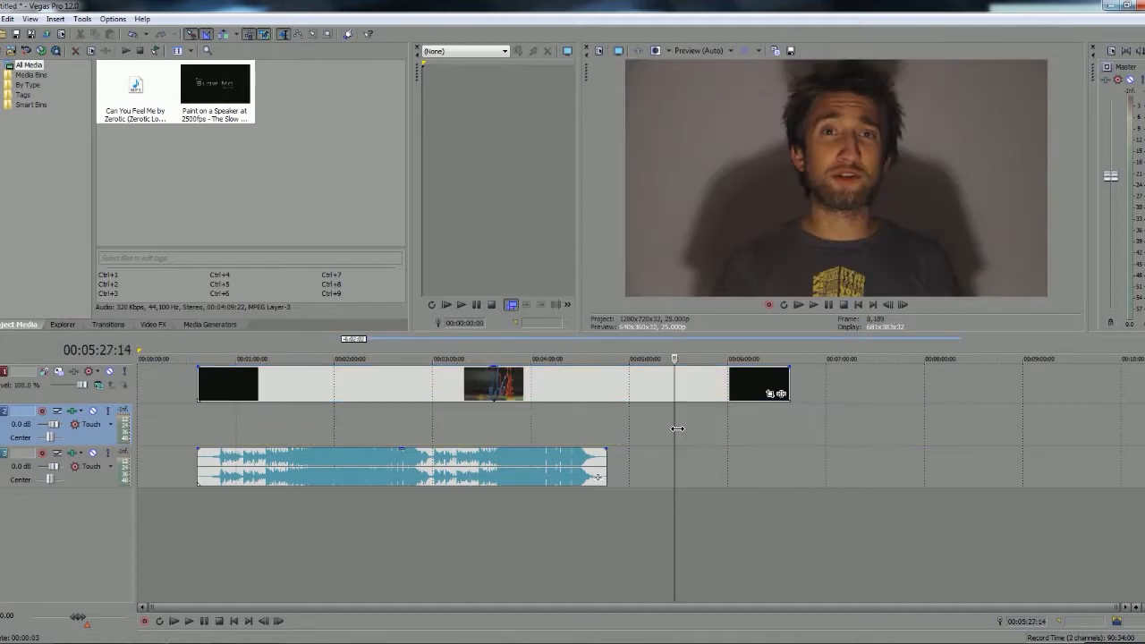
Find the close-up paint-droplet footage in the video and split the clip at 00:04:07:18
{"action": "left_click", "coordinate": [339, 387]}
{"action": "left_click", "coordinate": [396, 387]}
{"action": "left_click", "coordinate": [418, 387]}
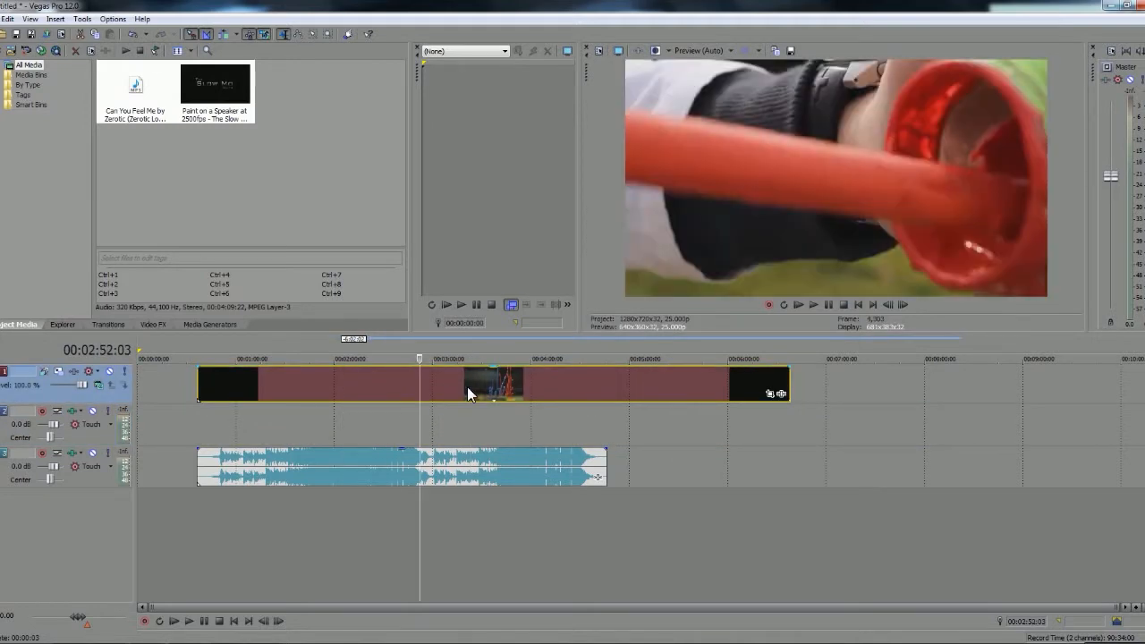
{"action": "left_click", "coordinate": [467, 387]}
{"action": "left_click", "coordinate": [492, 386]}
{"action": "left_click", "coordinate": [485, 386]}
{"action": "left_click", "coordinate": [477, 386]}
{"action": "left_click", "coordinate": [486, 386]}
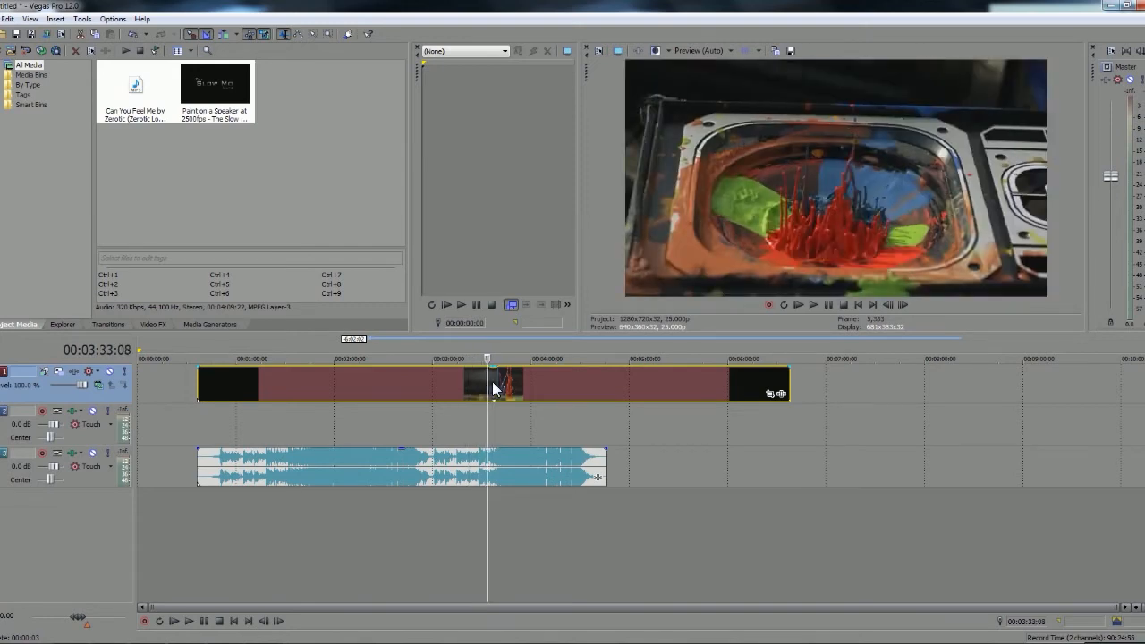
{"action": "left_click", "coordinate": [492, 386]}
{"action": "left_click", "coordinate": [492, 387]}
{"action": "left_click_drag", "start_coordinate": [492, 385], "coordinate": [494, 385]}
{"action": "key", "text": "Right"}
{"action": "key", "text": "Right"}
{"action": "key", "text": "Right"}
{"action": "key", "text": "Right"}
{"action": "key", "text": "Right"}
{"action": "key", "text": "Right"}
{"action": "key", "text": "Right"}
{"action": "key", "text": "Right"}
{"action": "key", "text": "Right"}
{"action": "key", "text": "Right"}
{"action": "key", "text": "Right"}
{"action": "key", "text": "Right"}
{"action": "key", "text": "Right"}
{"action": "key", "text": "Right"}
{"action": "key", "text": "Right"}
{"action": "key", "text": "Right"}
{"action": "key", "text": "Right"}
{"action": "key", "text": "Right"}
{"action": "key", "text": "Right"}
{"action": "key", "text": "Right"}
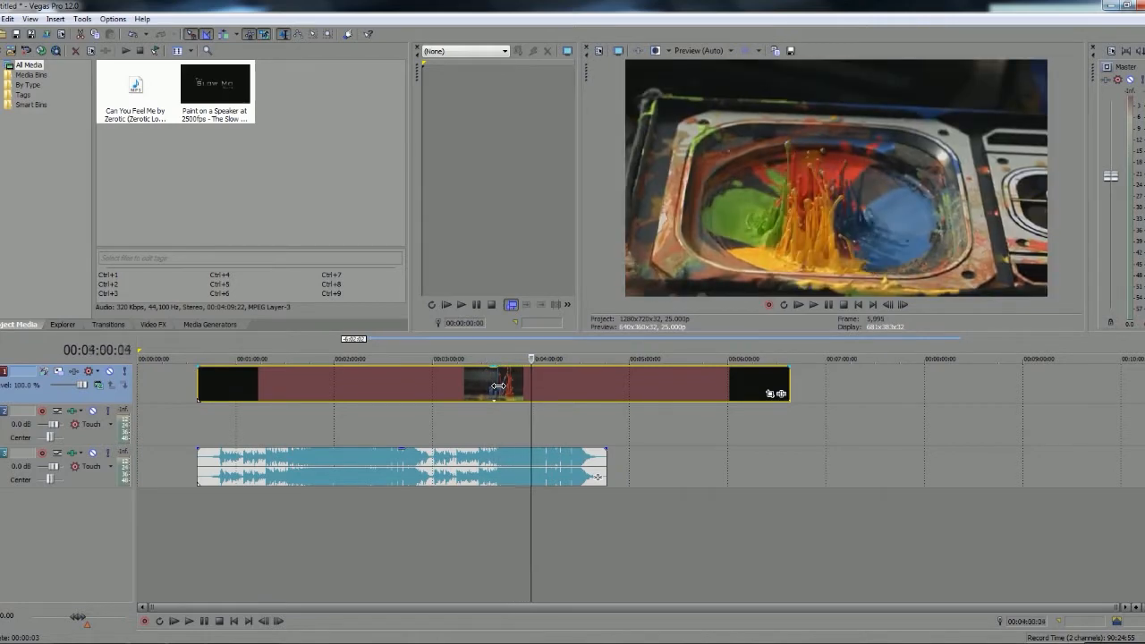
{"action": "key", "text": "Right"}
{"action": "key", "text": "Right"}
{"action": "key", "text": "Right"}
{"action": "key", "text": "Right"}
{"action": "key", "text": "Right"}
{"action": "key", "text": "Right"}
{"action": "key", "text": "Right"}
{"action": "key", "text": "Right"}
{"action": "key", "text": "Right"}
{"action": "key", "text": "Right"}
{"action": "key", "text": "Right"}
{"action": "key", "text": "Right"}
{"action": "key", "text": "Right"}
{"action": "key", "text": "Right"}
{"action": "key", "text": "Right"}
{"action": "key", "text": "Right"}
{"action": "key", "text": "Left"}
{"action": "key", "text": "Left"}
{"action": "key", "text": "Left"}
{"action": "key", "text": "Left"}
{"action": "key", "text": "Right"}
{"action": "key", "text": "s"}
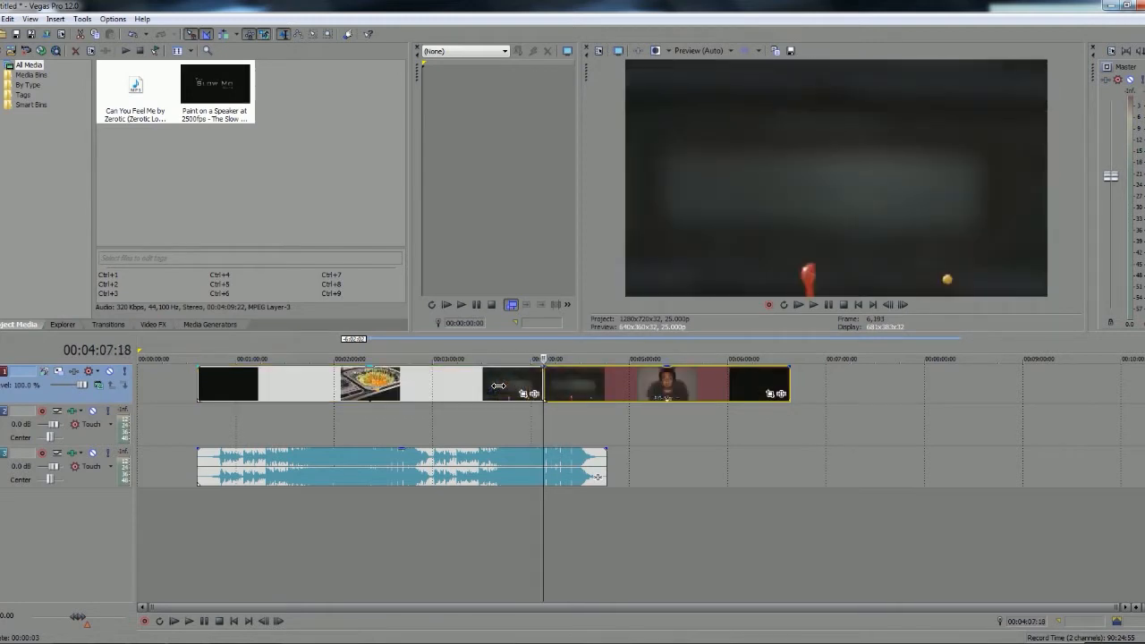
Delete the part of the video before the split and move the remaining clip to start at about 00:03:00:00
{"action": "left_click", "coordinate": [390, 387]}
{"action": "key", "text": "Delete"}
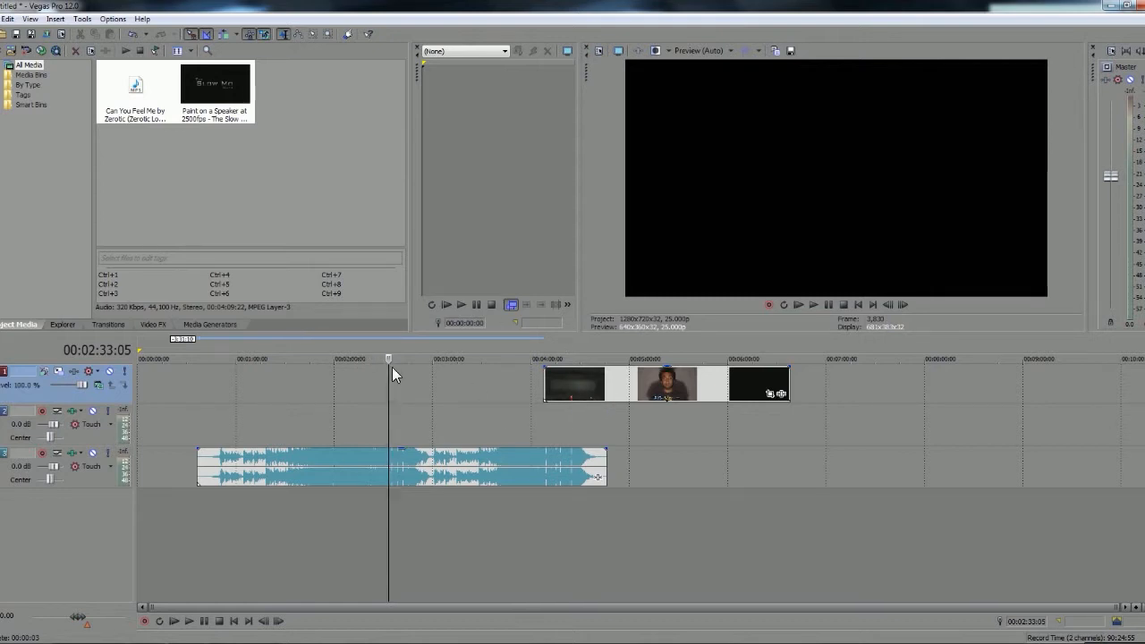
{"action": "left_click_drag", "start_coordinate": [606, 384], "coordinate": [490, 400]}
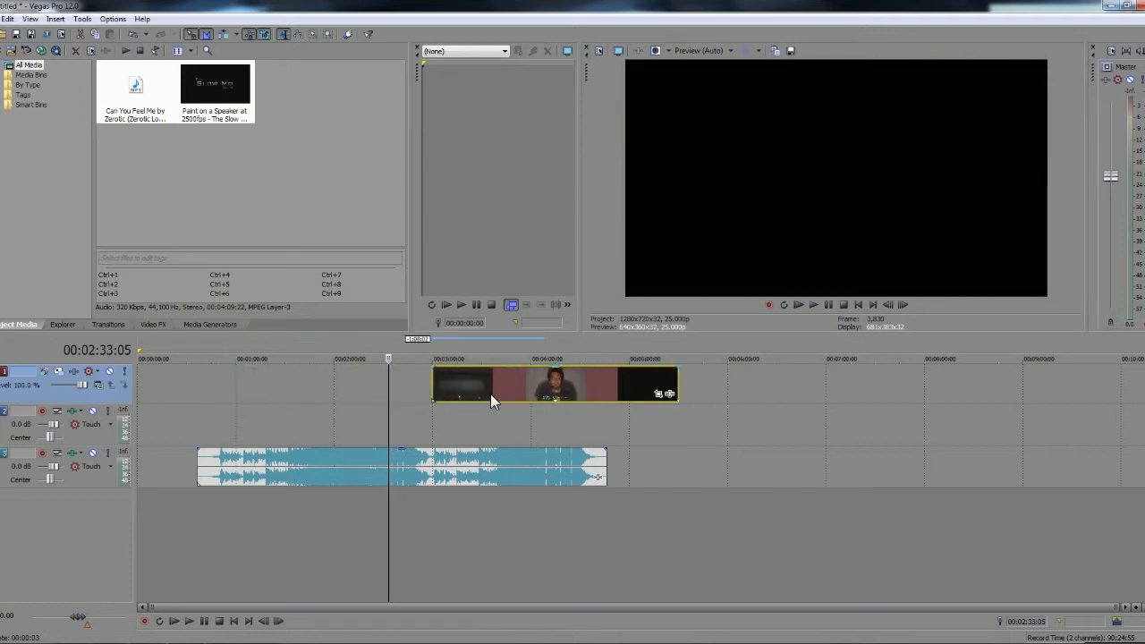
Try splitting the remaining video clip at three places along its length, and undo the three splits
{"action": "left_click", "coordinate": [472, 386]}
{"action": "key", "text": "s"}
{"action": "left_click", "coordinate": [513, 383]}
{"action": "key", "text": "s"}
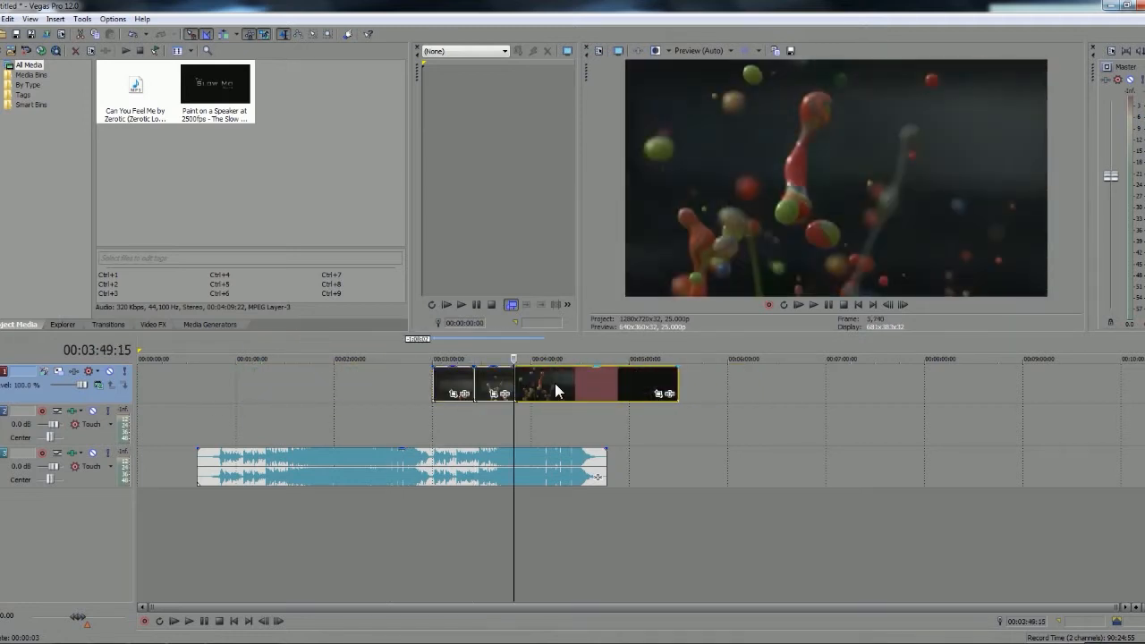
{"action": "left_click", "coordinate": [555, 385]}
{"action": "key", "text": "s"}
{"action": "key", "text": "ctrl+z"}
{"action": "key", "text": "ctrl+z"}
{"action": "key", "text": "ctrl+z"}
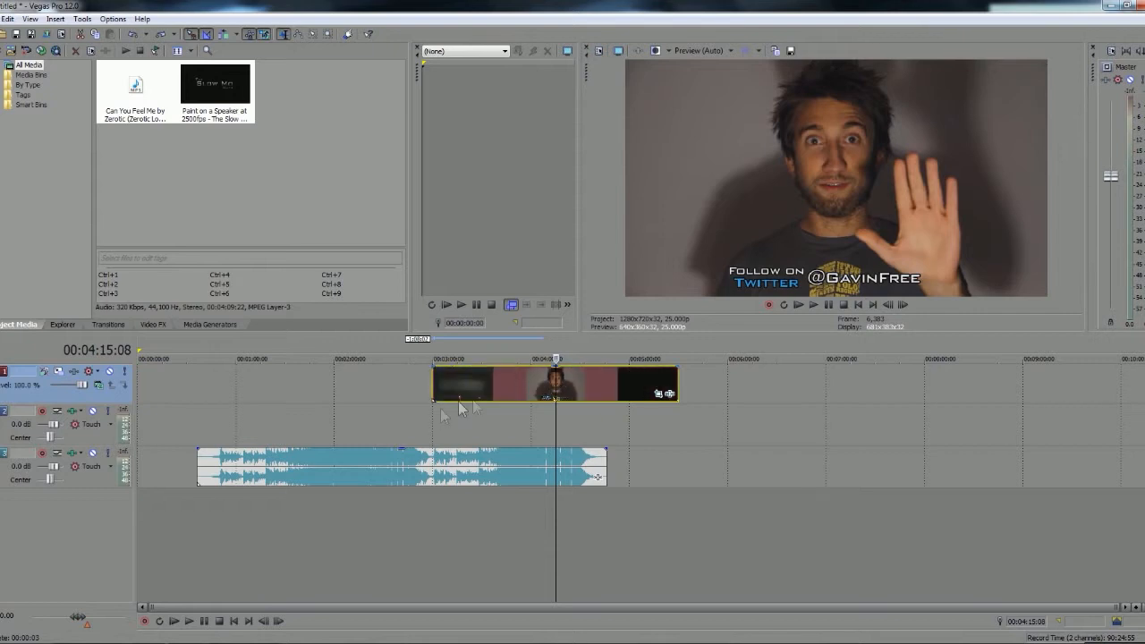
Trim away everything after 00:04:07:00 from the video and move the remaining clip past the end of the song
{"action": "left_click", "coordinate": [524, 377]}
{"action": "left_click", "coordinate": [529, 381]}
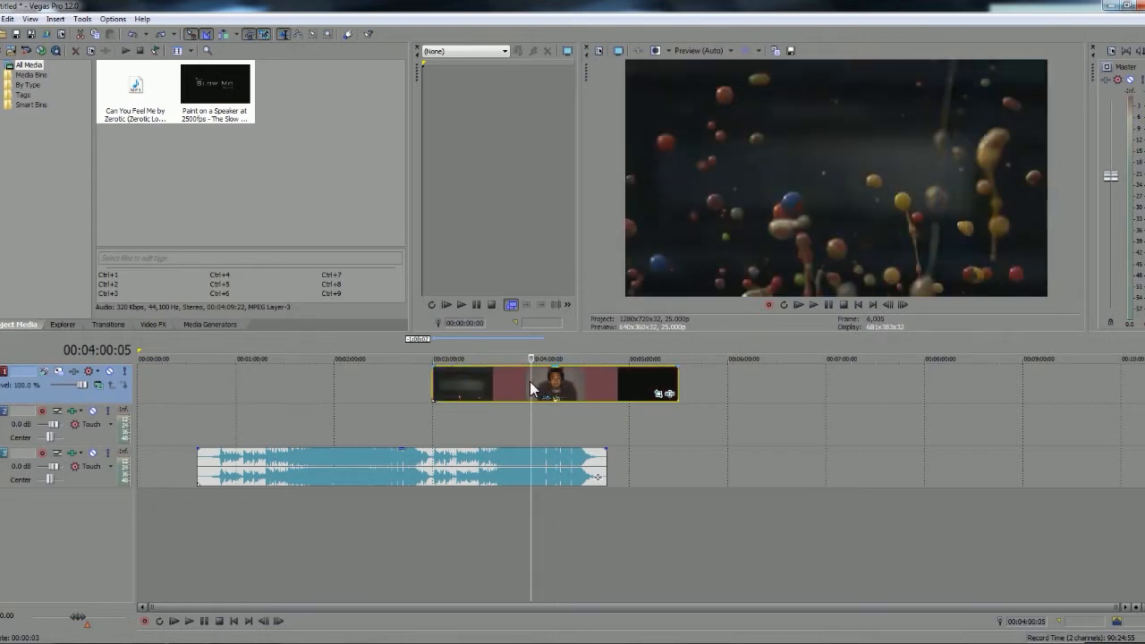
{"action": "left_click", "coordinate": [535, 383]}
{"action": "left_click", "coordinate": [539, 383]}
{"action": "left_click", "coordinate": [541, 382]}
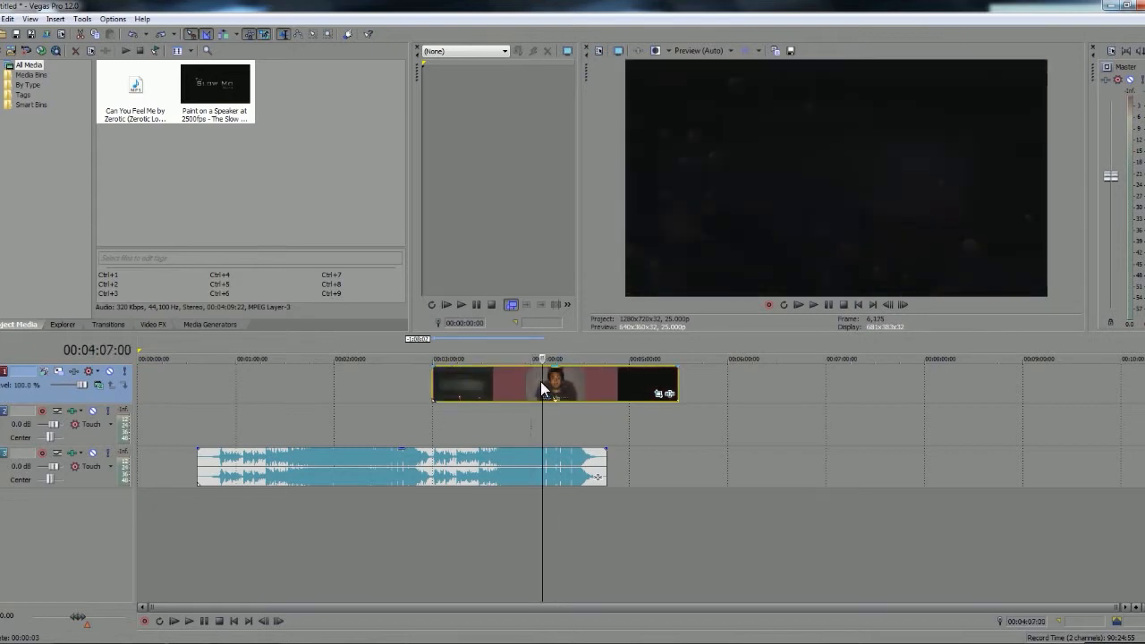
{"action": "key", "text": "s"}
{"action": "left_click", "coordinate": [589, 382]}
{"action": "key", "text": "Delete"}
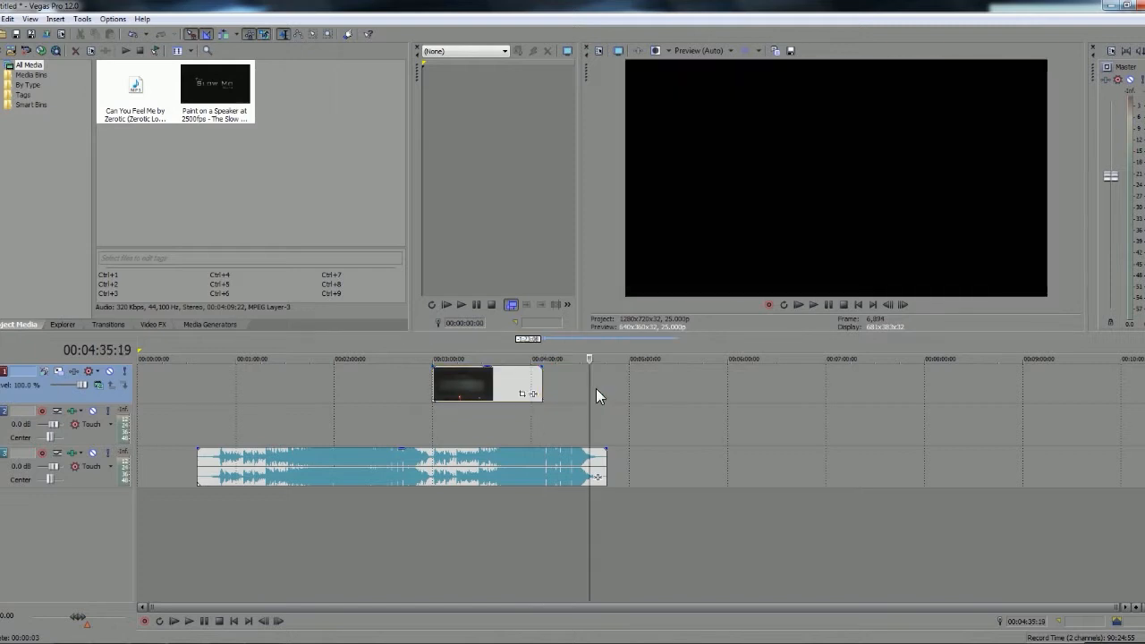
{"action": "left_click_drag", "start_coordinate": [456, 396], "coordinate": [652, 386]}
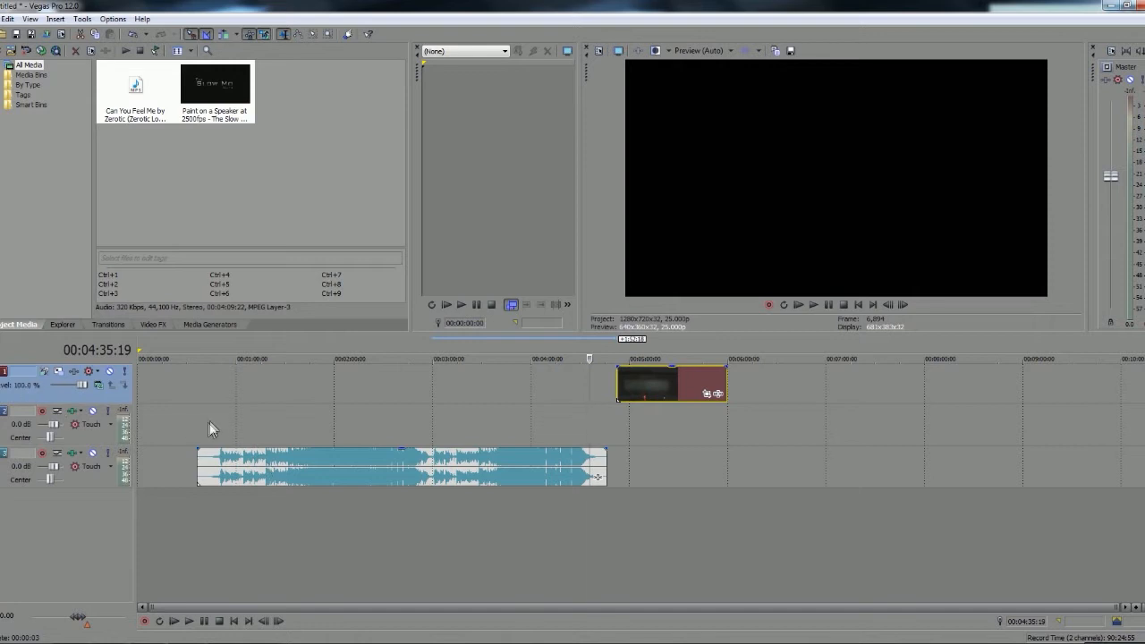
Examine the song's waveform between about 00:01:16:00 and 00:01:59:04 for a passage to start from
{"action": "left_click", "coordinate": [259, 455]}
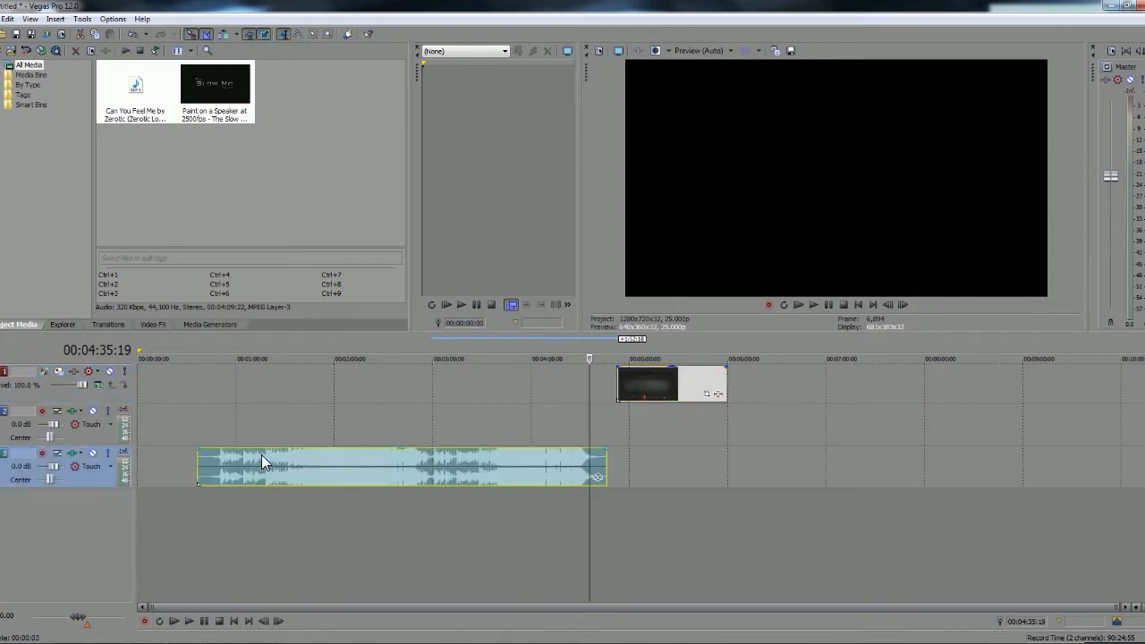
{"action": "scroll", "coordinate": [429, 493], "scroll_direction": "up", "scroll_amount": 3}
{"action": "scroll", "coordinate": [436, 506], "scroll_direction": "down", "scroll_amount": 3}
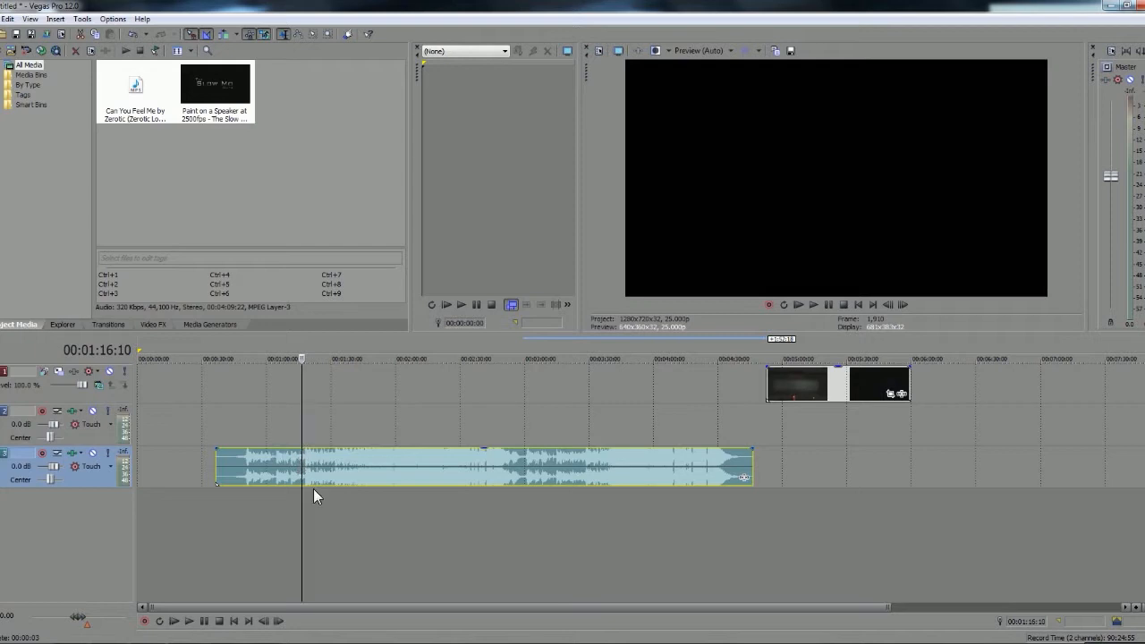
{"action": "scroll", "coordinate": [333, 465], "scroll_direction": "up", "scroll_amount": 4}
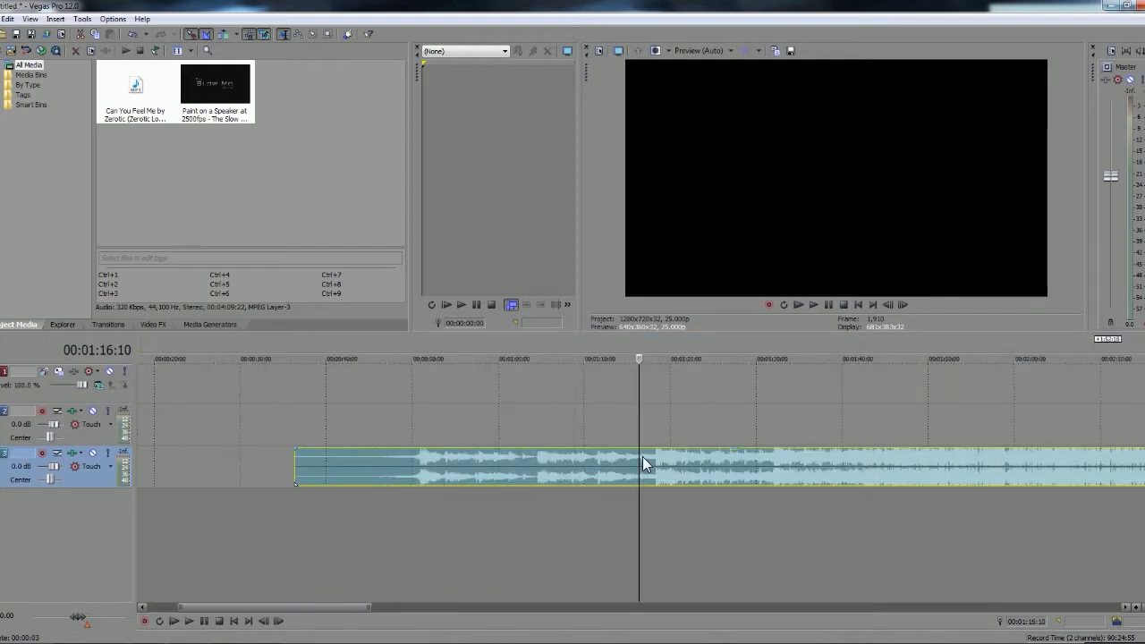
{"action": "scroll", "coordinate": [676, 460], "scroll_direction": "down", "scroll_amount": 1}
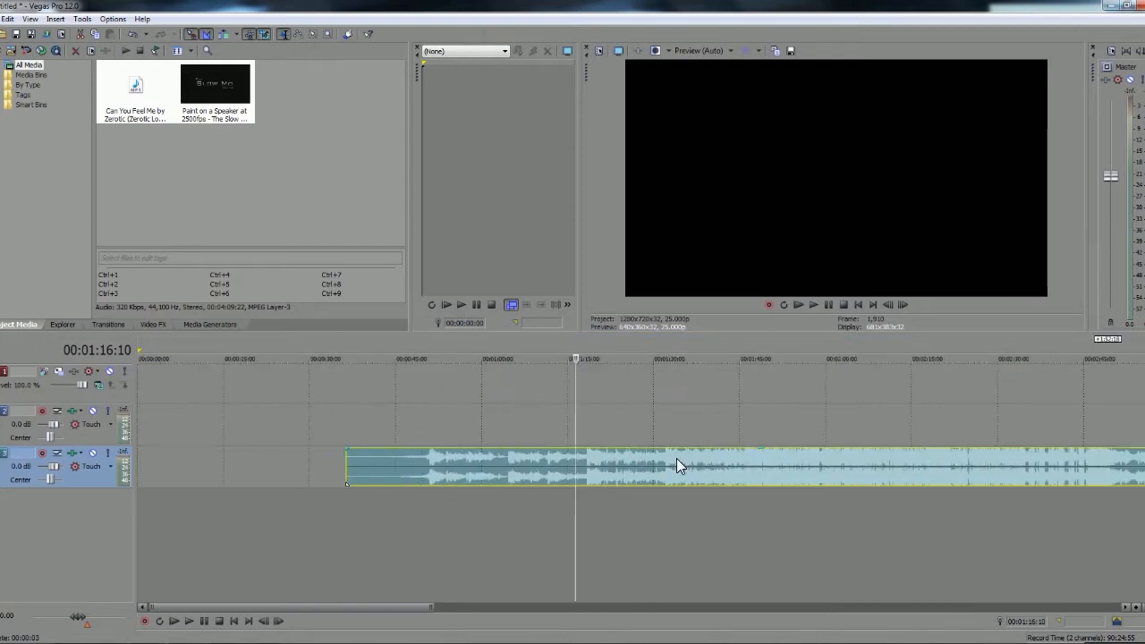
{"action": "scroll", "coordinate": [676, 458], "scroll_direction": "down", "scroll_amount": 1}
{"action": "left_click", "coordinate": [647, 459]}
{"action": "scroll", "coordinate": [661, 472], "scroll_direction": "up", "scroll_amount": 2}
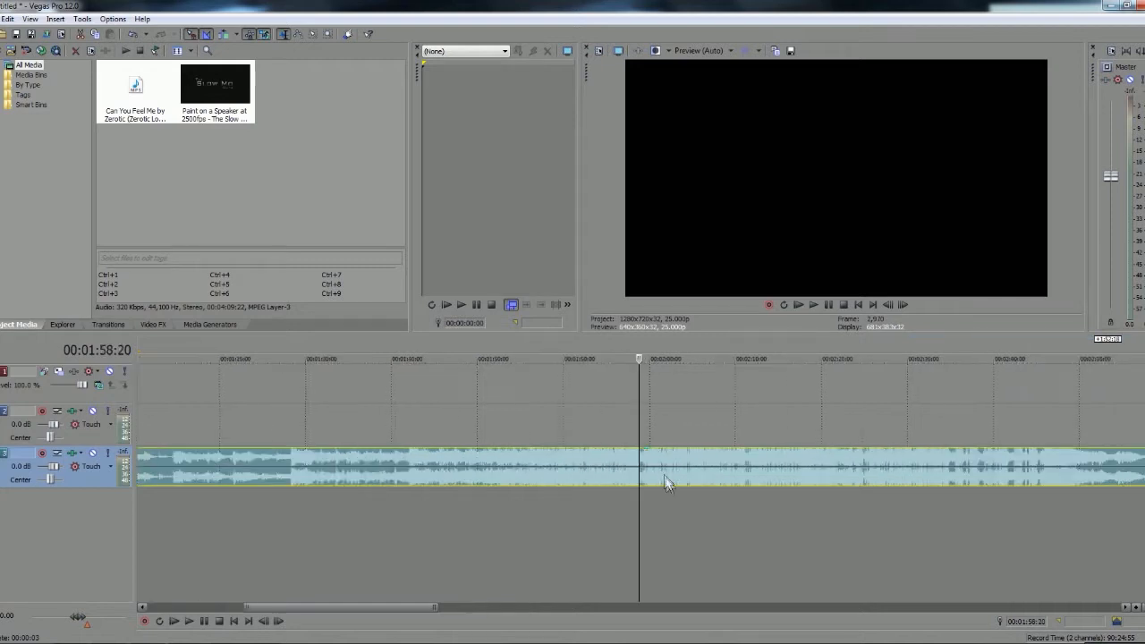
{"action": "scroll", "coordinate": [668, 487], "scroll_direction": "down", "scroll_amount": 1}
{"action": "left_click", "coordinate": [651, 459]}
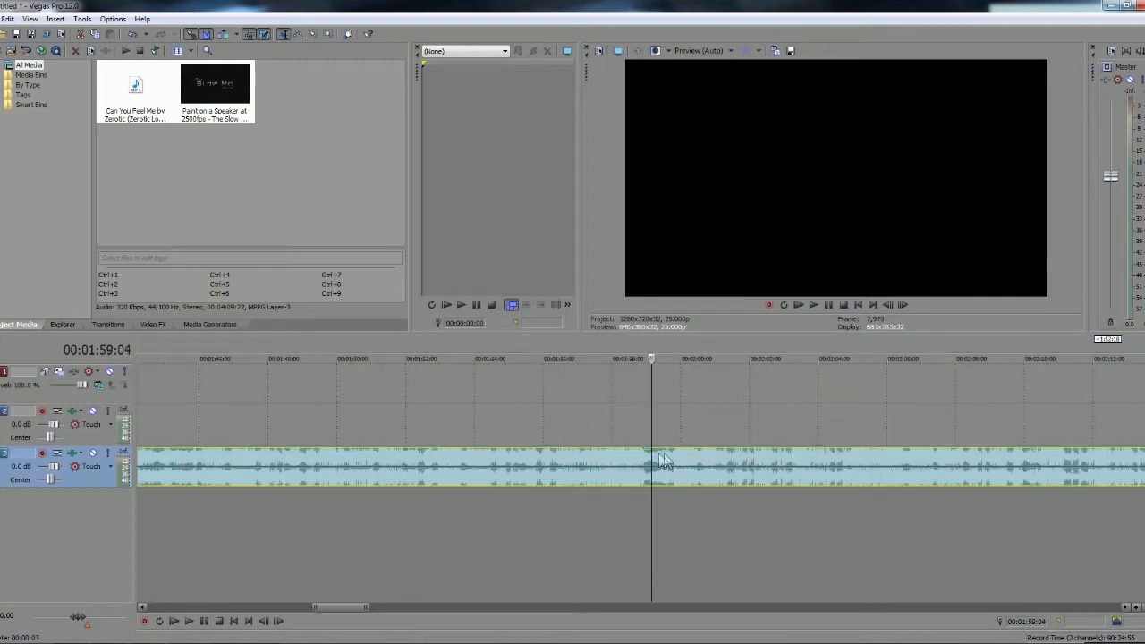
Play the song from 00:01:59:04 and lower the master volume considerably
{"action": "left_click", "coordinate": [813, 304]}
{"action": "left_click_drag", "start_coordinate": [1110, 177], "coordinate": [1111, 274]}
{"action": "left_click", "coordinate": [829, 305]}
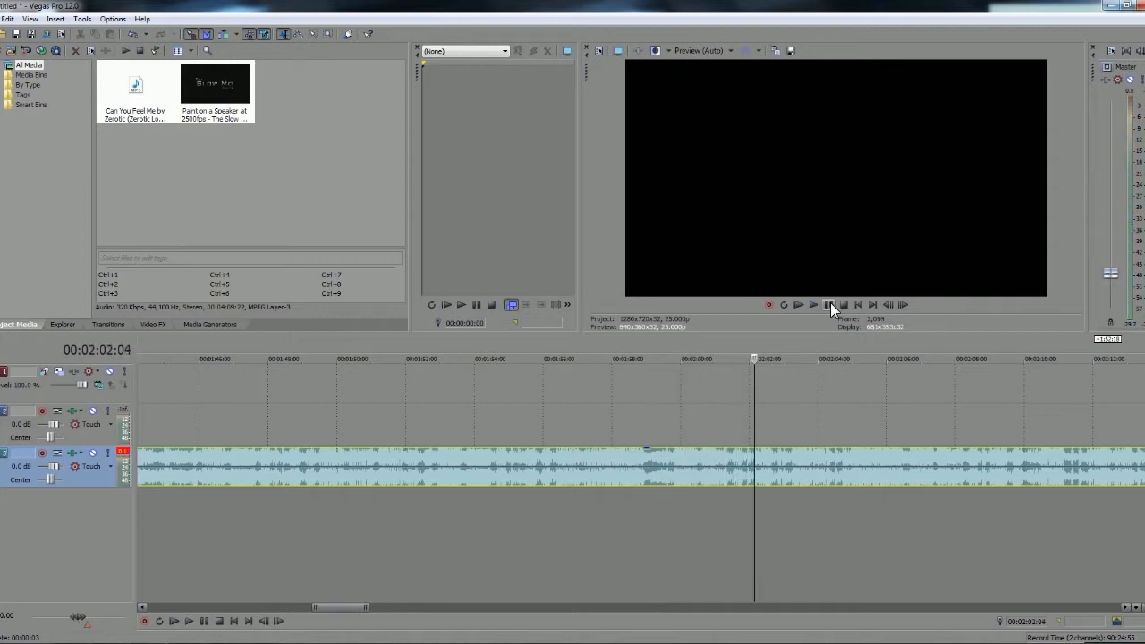
{"action": "mouse_move", "coordinate": [1110, 278]}
{"action": "left_mouse_down"}
{"action": "mouse_move", "coordinate": [1110, 205]}
{"action": "mouse_move", "coordinate": [1108, 270]}
{"action": "left_mouse_up"}
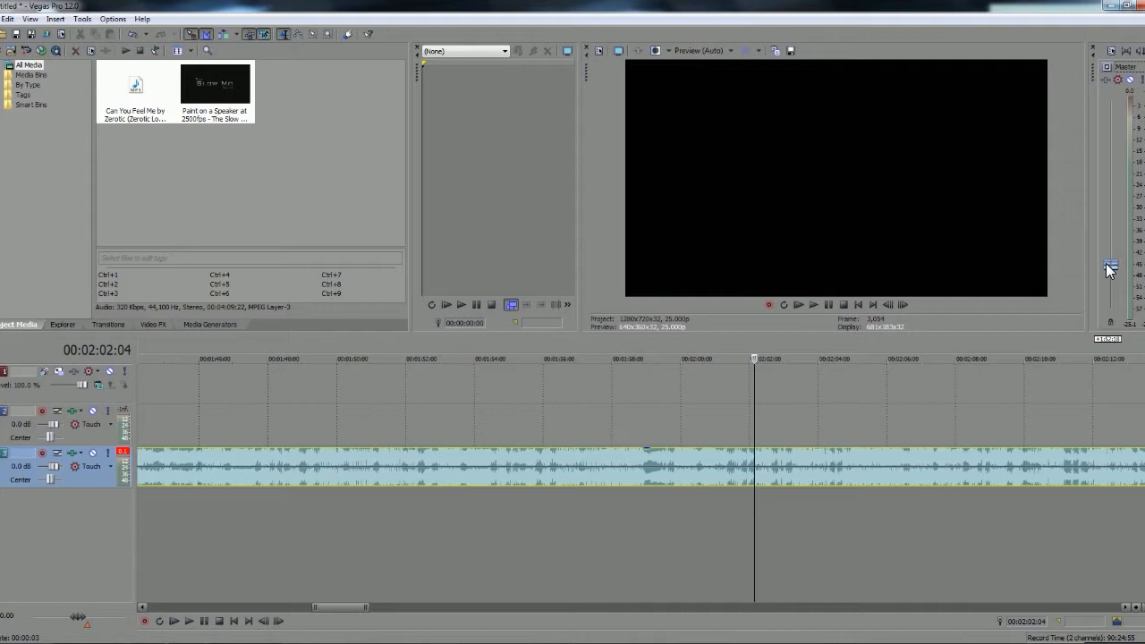
Audition the song from 00:01:29:21 as a possible starting point and raise the master volume slightly
{"action": "left_click", "coordinate": [563, 471]}
{"action": "scroll", "coordinate": [567, 472], "scroll_direction": "up", "scroll_amount": 8}
{"action": "scroll", "coordinate": [572, 470], "scroll_direction": "down", "scroll_amount": 10}
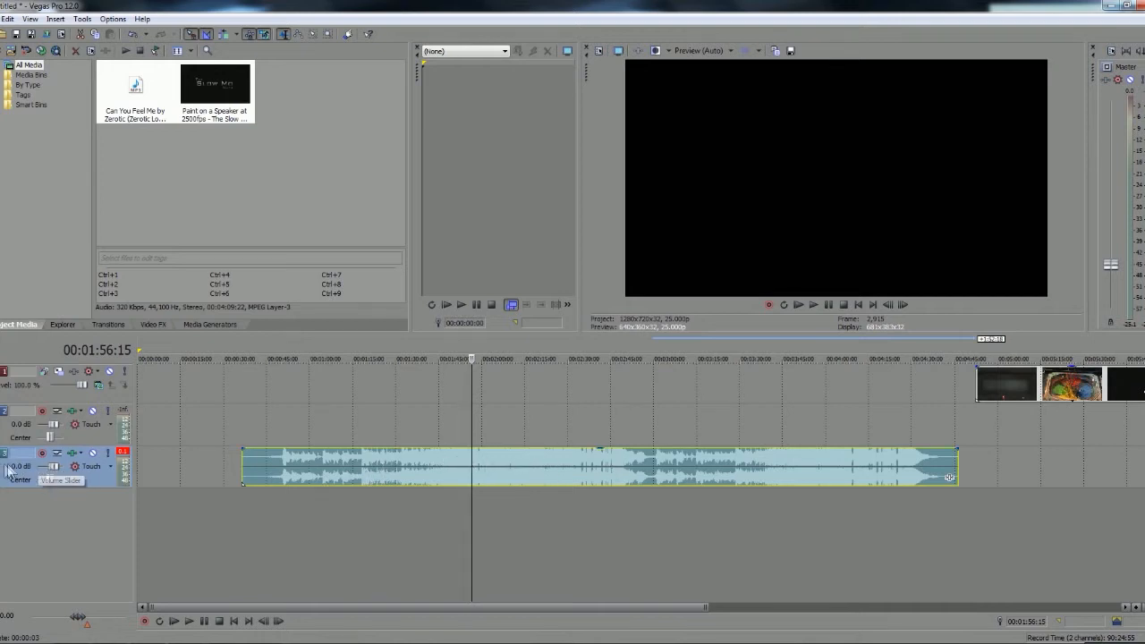
{"action": "double_click", "coordinate": [50, 467]}
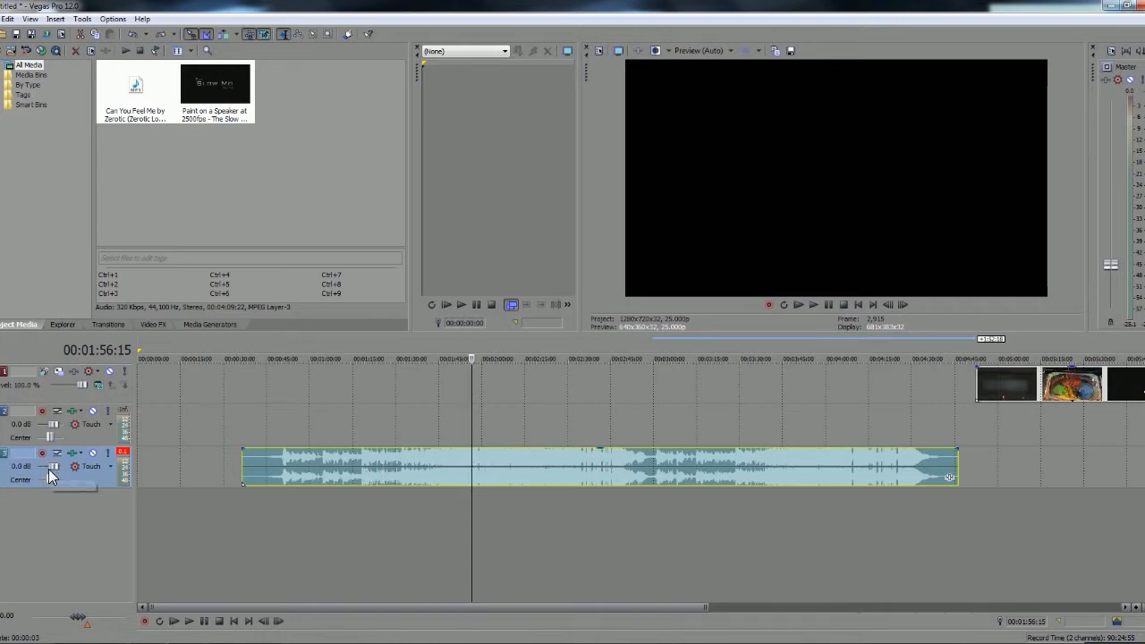
{"action": "left_click", "coordinate": [355, 458]}
{"action": "scroll", "coordinate": [386, 479], "scroll_direction": "down", "scroll_amount": 2}
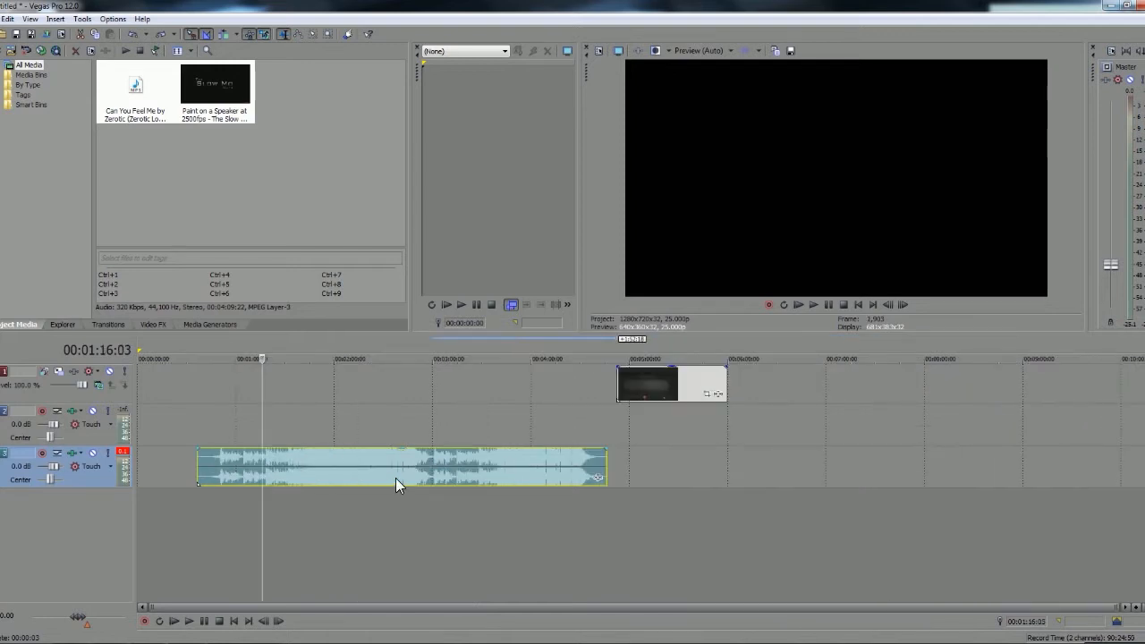
{"action": "scroll", "coordinate": [415, 482], "scroll_direction": "up", "scroll_amount": 8}
{"action": "left_click", "coordinate": [796, 456]}
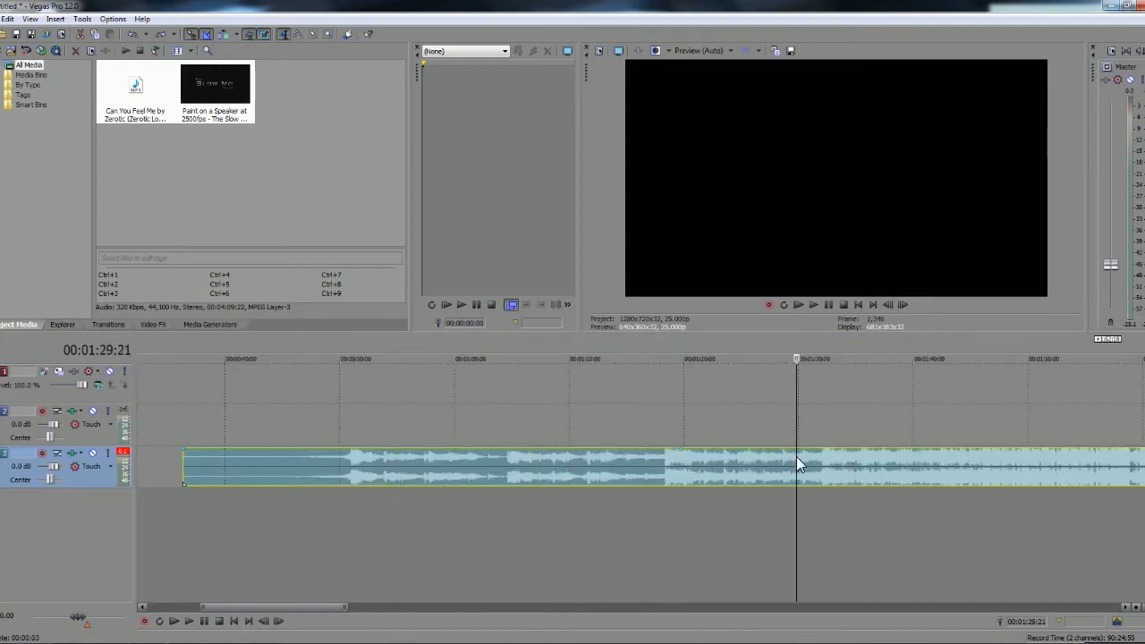
{"action": "left_click", "coordinate": [828, 304]}
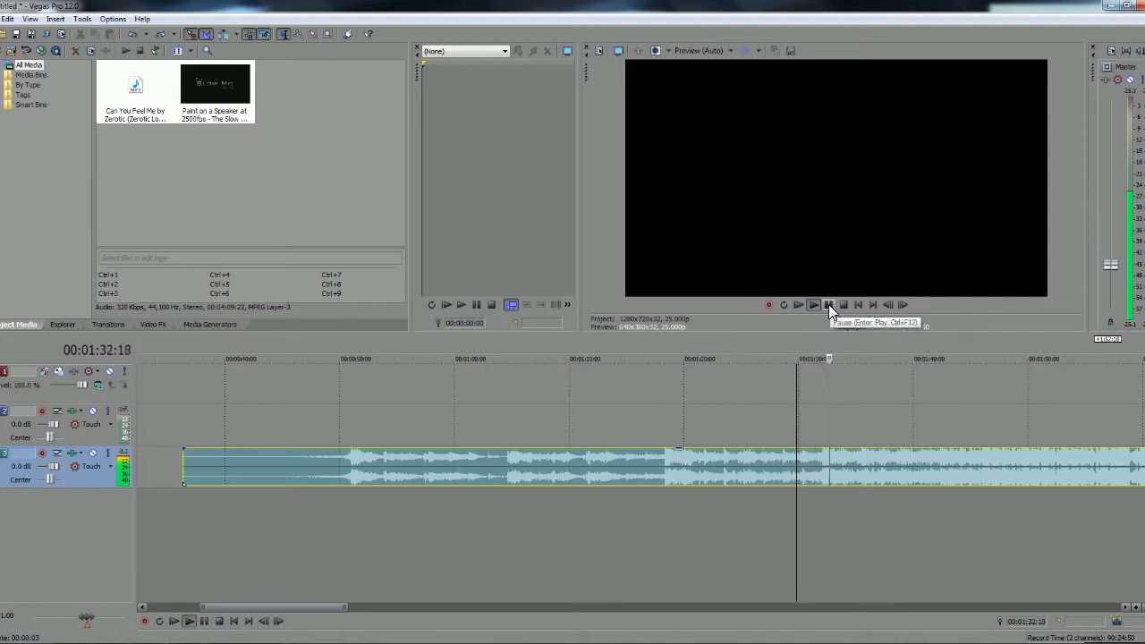
{"action": "left_click", "coordinate": [828, 304]}
{"action": "left_click", "coordinate": [796, 454]}
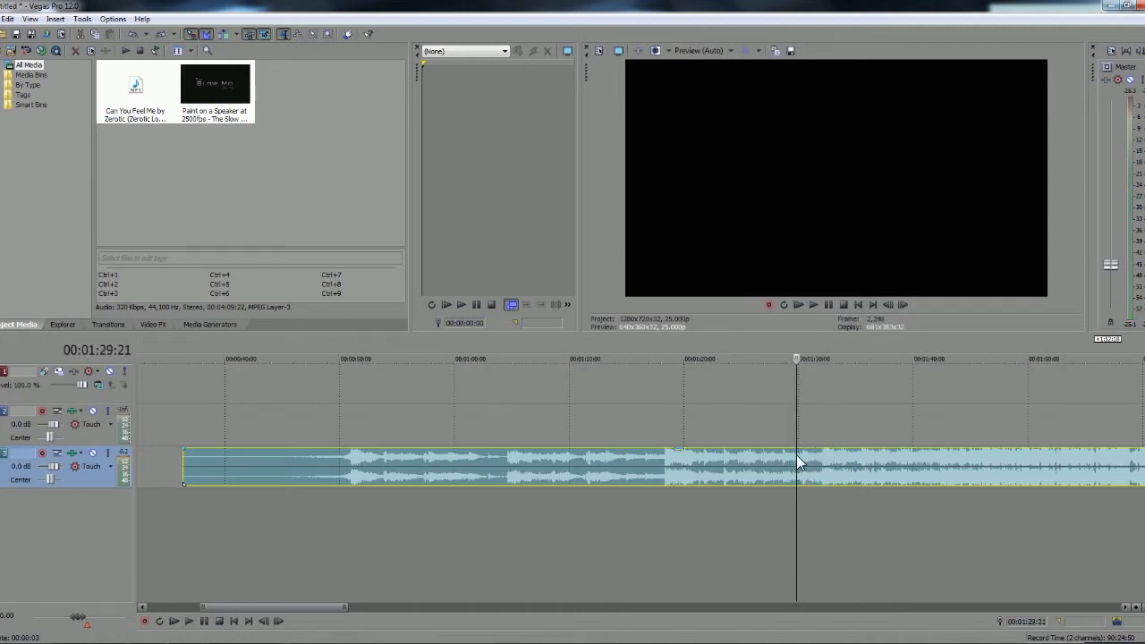
{"action": "left_click_drag", "start_coordinate": [1109, 266], "coordinate": [1110, 250]}
Split the song at 00:01:29:21 and delete the part before the split
{"action": "left_click", "coordinate": [797, 462]}
{"action": "key", "text": "s"}
{"action": "left_click", "coordinate": [735, 469]}
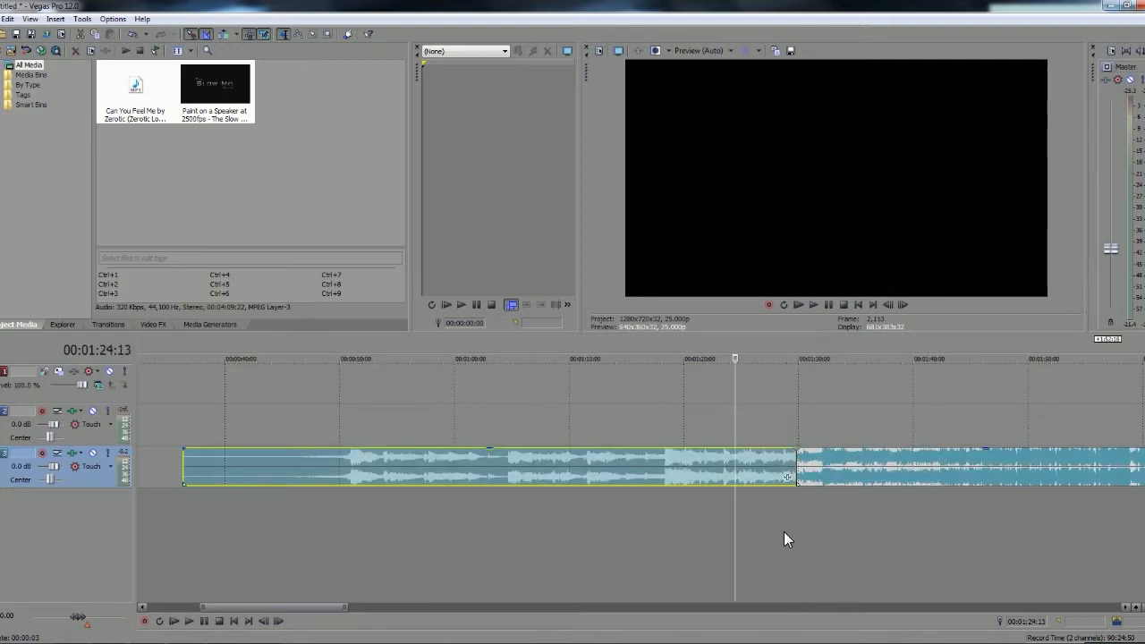
{"action": "key", "text": "Delete"}
Move the remaining song and the paint video clip to the very start of the timeline
{"action": "scroll", "coordinate": [783, 533], "scroll_direction": "down", "scroll_amount": 5}
{"action": "left_click_drag", "start_coordinate": [438, 469], "coordinate": [215, 482]}
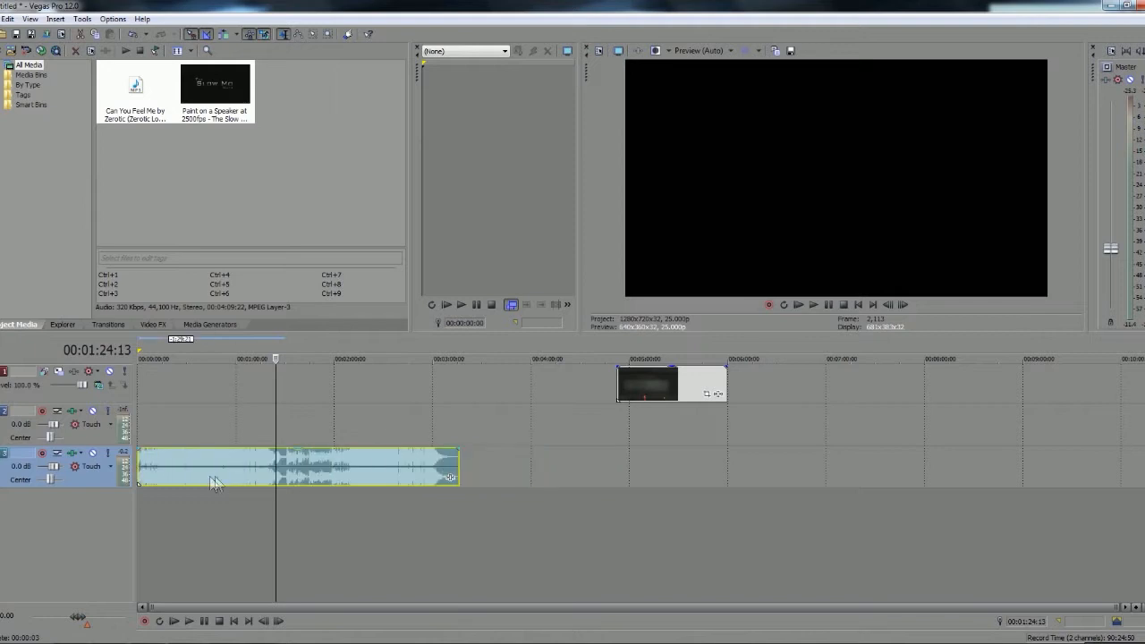
{"action": "left_click_drag", "start_coordinate": [623, 385], "coordinate": [143, 393]}
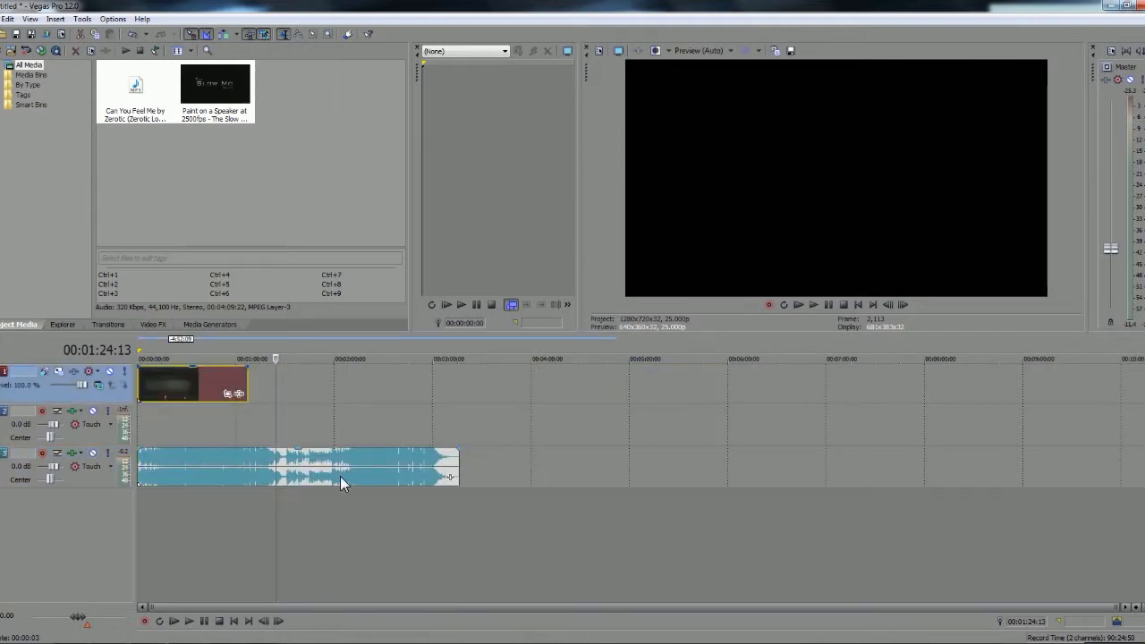
Play the video and song together from 00:00:00:00 and lower the master volume slightly
{"action": "left_click", "coordinate": [139, 374]}
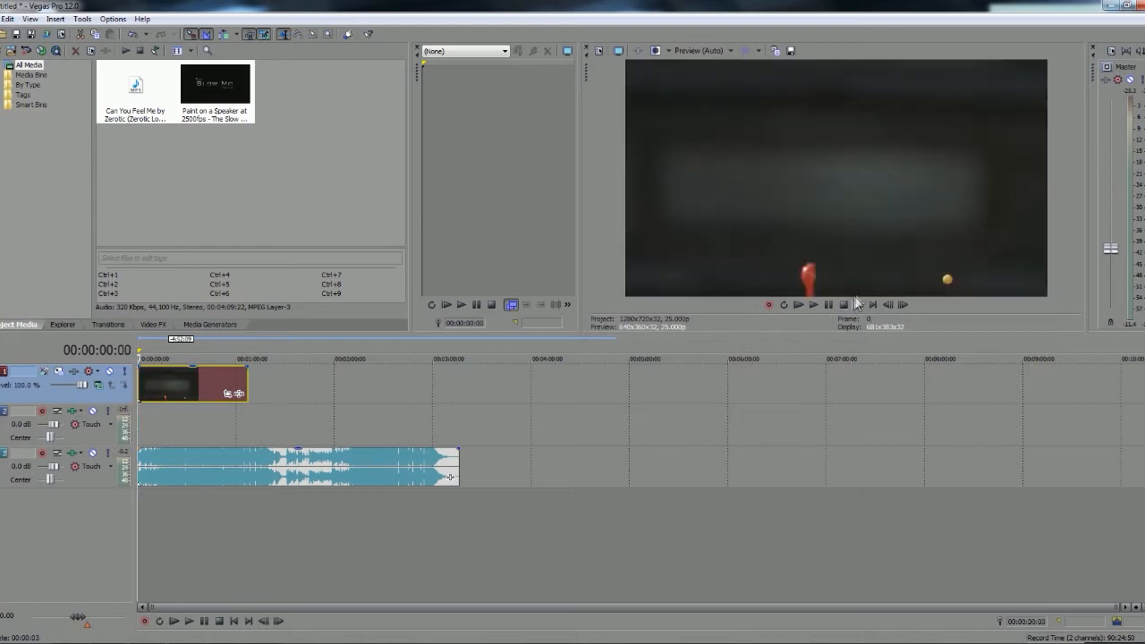
{"action": "left_click", "coordinate": [826, 304]}
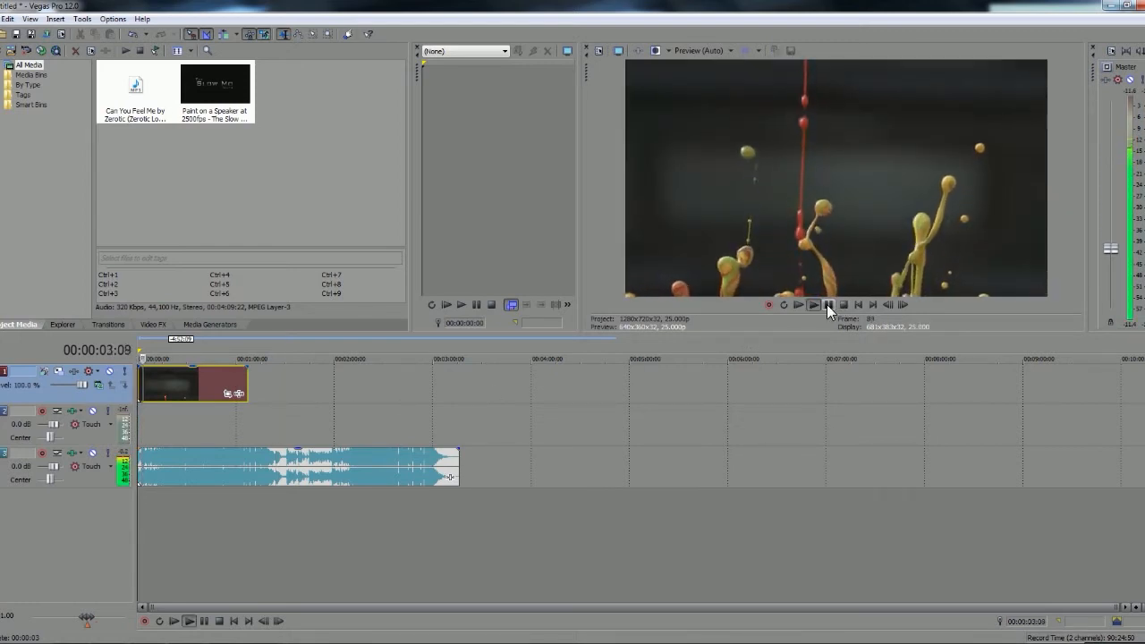
{"action": "left_click_drag", "start_coordinate": [1110, 249], "coordinate": [1110, 261]}
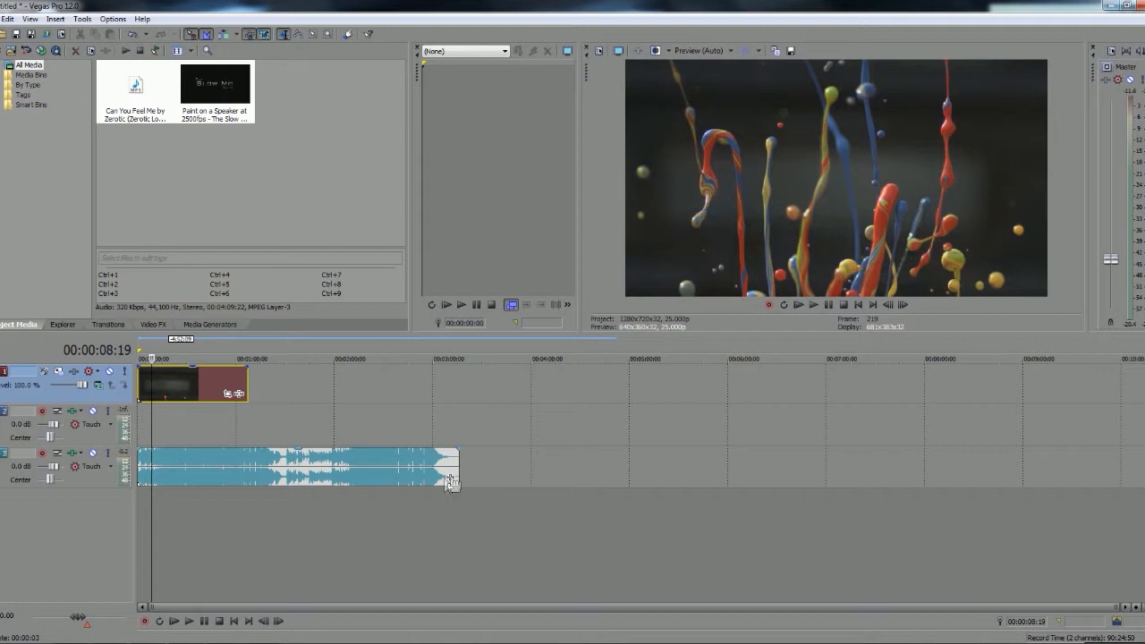
Split the song at the end of the video clip and delete the rest of the song after it
{"action": "scroll", "coordinate": [431, 474], "scroll_direction": "up", "scroll_amount": 5}
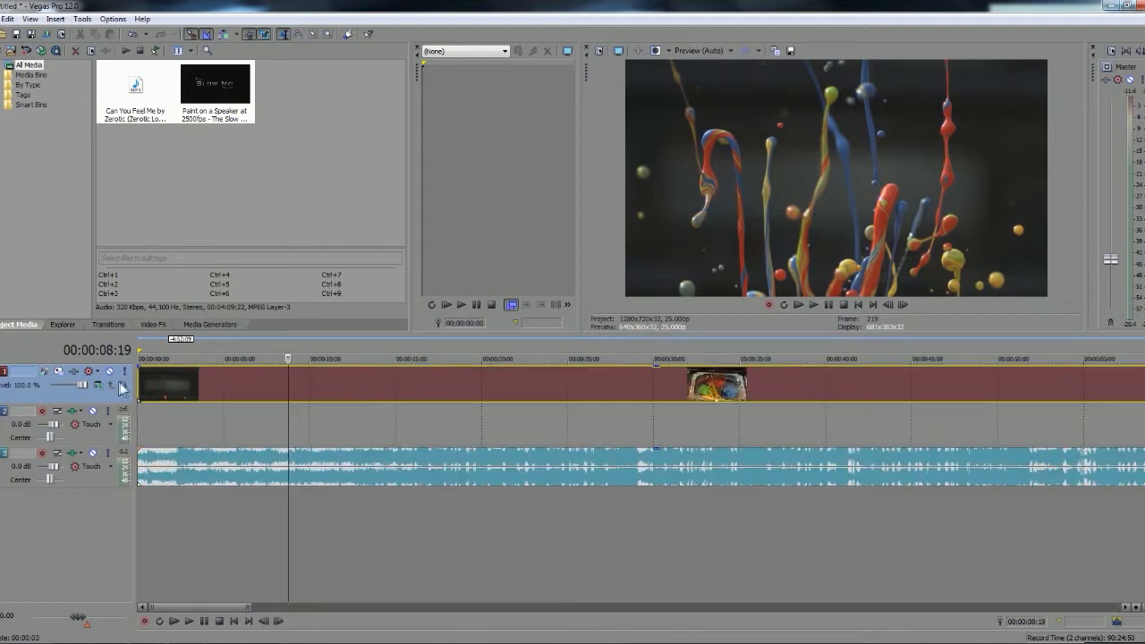
{"action": "scroll", "coordinate": [480, 457], "scroll_direction": "down", "scroll_amount": 5}
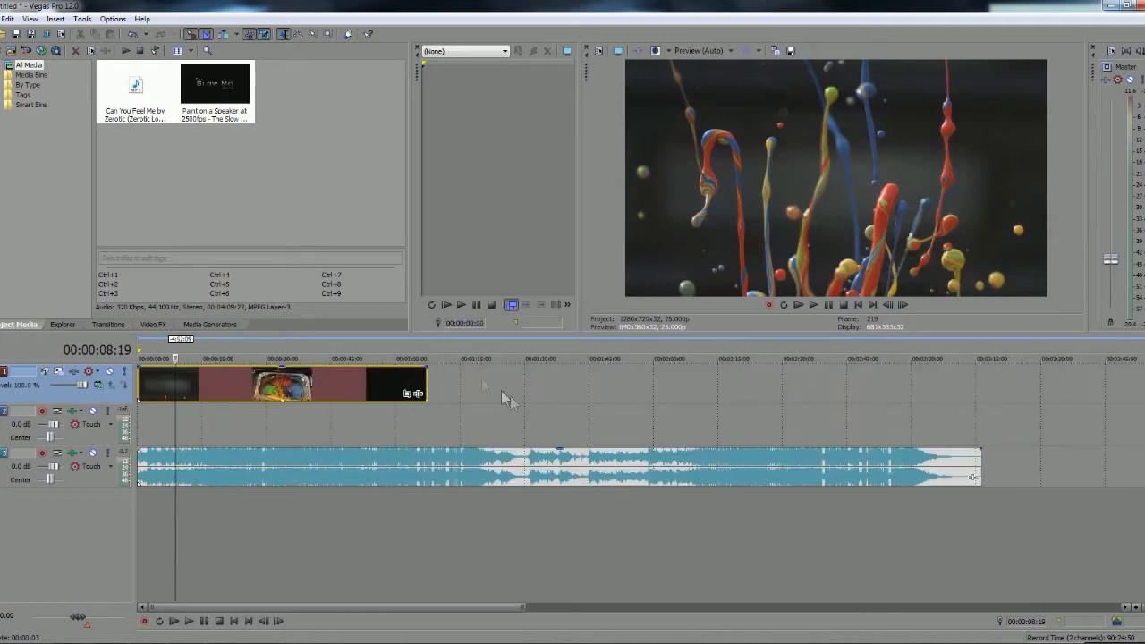
{"action": "left_click", "coordinate": [428, 385]}
{"action": "key", "text": "s"}
{"action": "left_click", "coordinate": [451, 464]}
{"action": "key", "text": "Delete"}
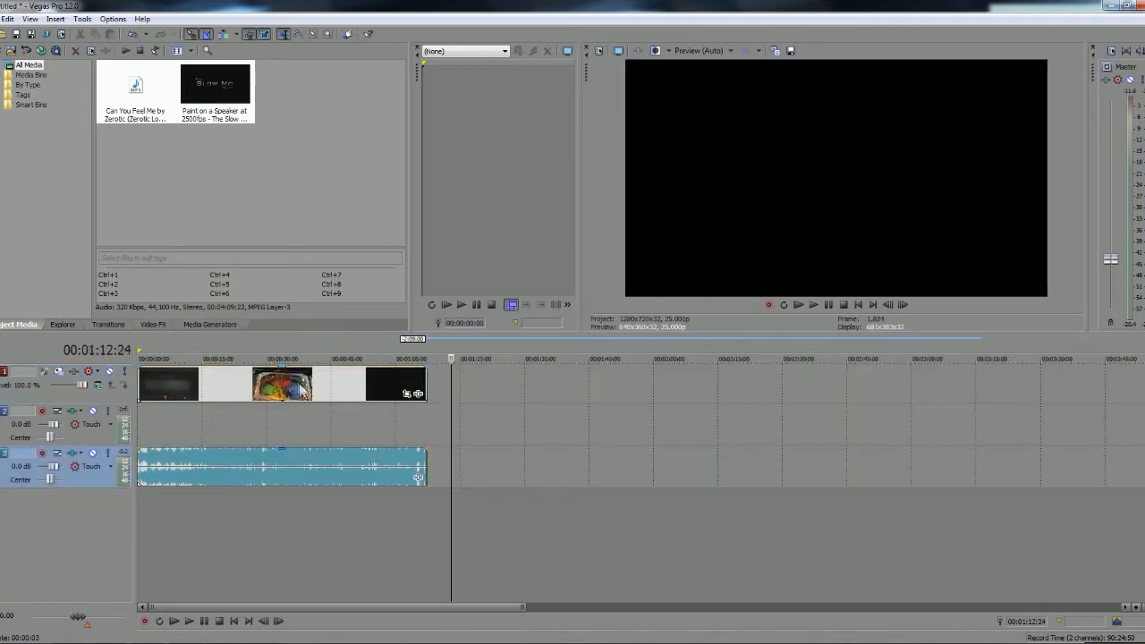
Move the video and song to start at 00:00:35:04 and give the video a fade-in of about 7.5 seconds
{"action": "left_click_drag", "start_coordinate": [299, 385], "coordinate": [451, 386]}
{"action": "left_click_drag", "start_coordinate": [211, 460], "coordinate": [374, 465]}
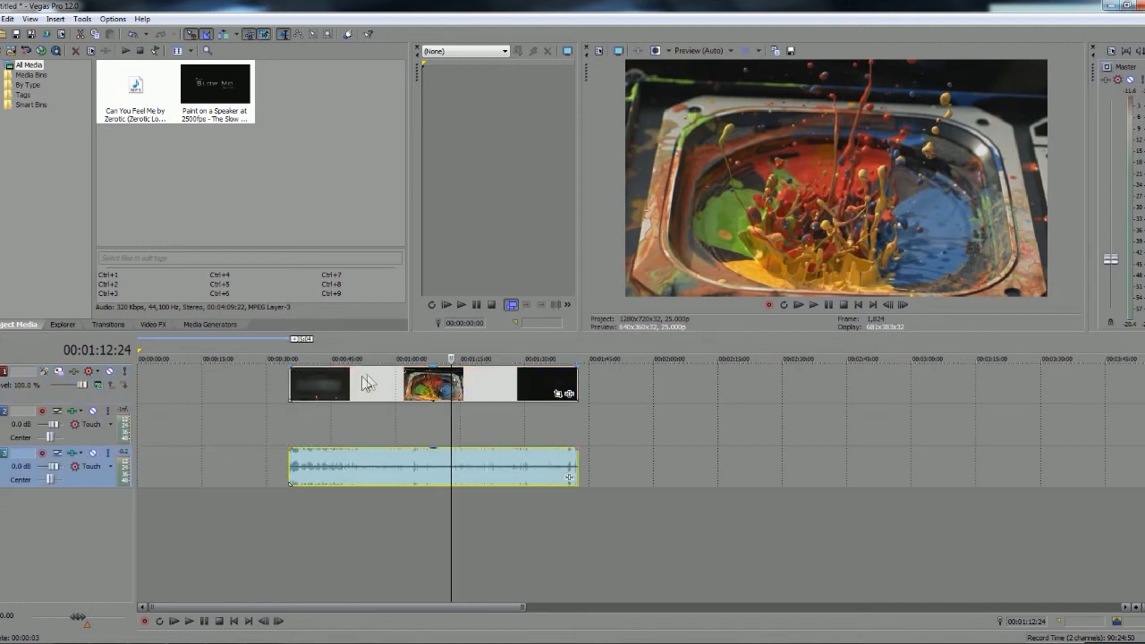
{"action": "left_click_drag", "start_coordinate": [289, 370], "coordinate": [324, 371]}
Play the opening of the song from just after 00:00:35:04 to find where to cut it
{"action": "left_click", "coordinate": [293, 466]}
{"action": "scroll", "coordinate": [330, 475], "scroll_direction": "up", "scroll_amount": 4}
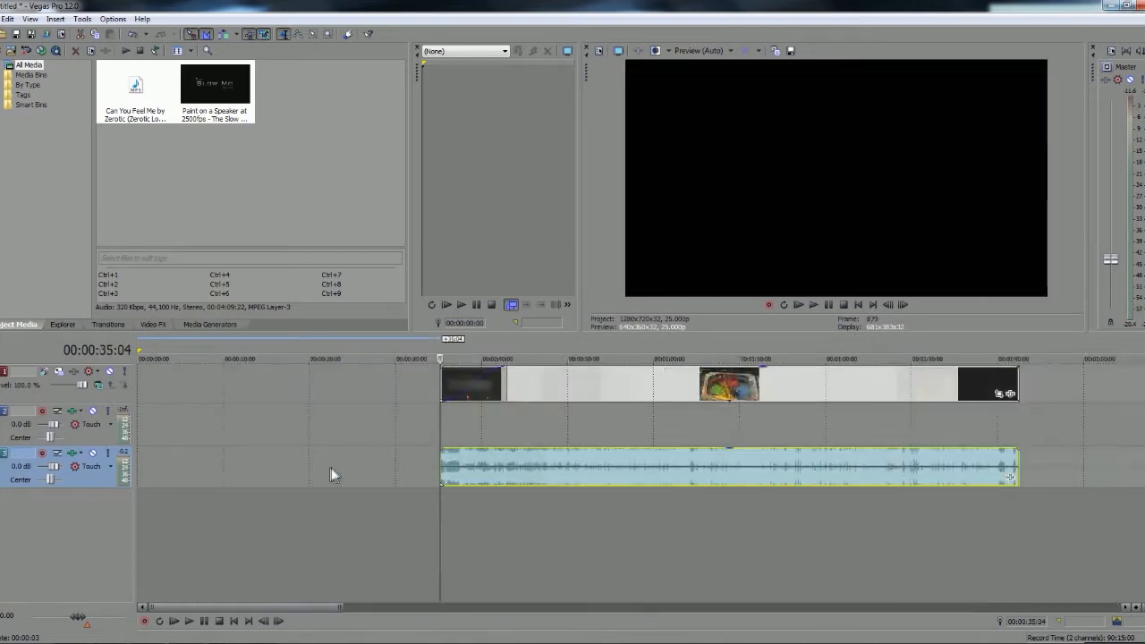
{"action": "left_click", "coordinate": [551, 458]}
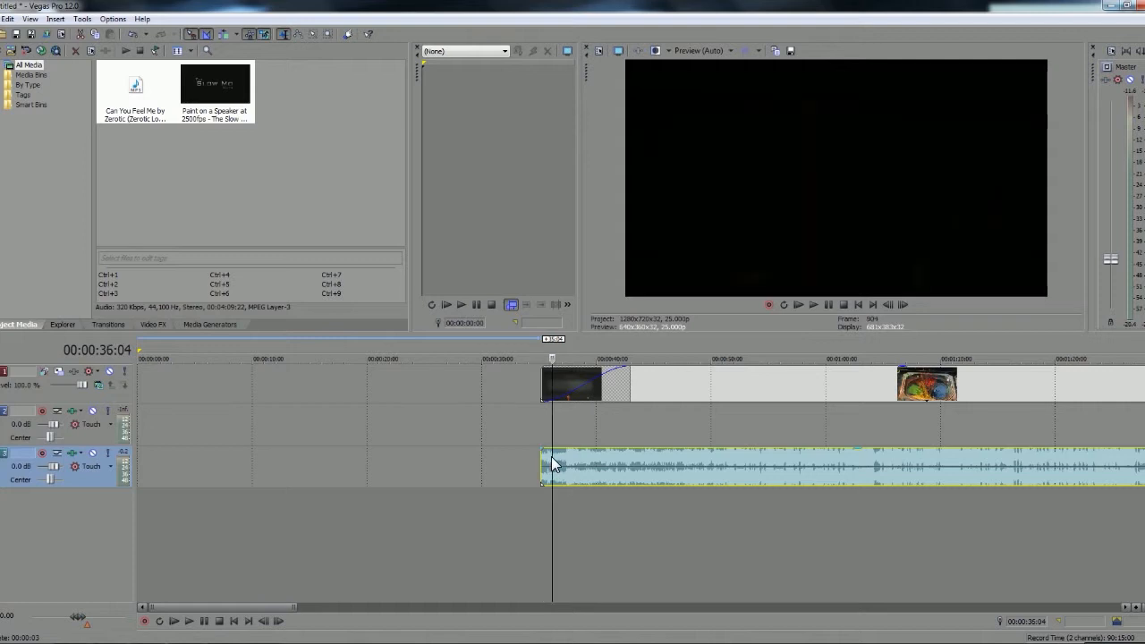
{"action": "left_click", "coordinate": [547, 460]}
{"action": "key", "text": "space"}
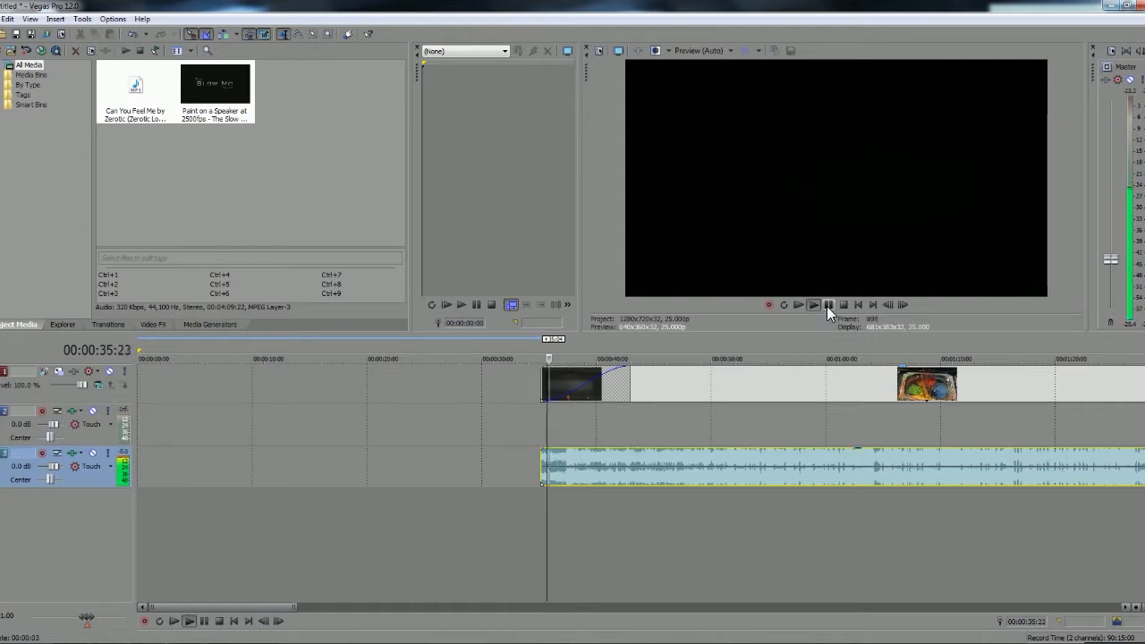
{"action": "left_click", "coordinate": [827, 306]}
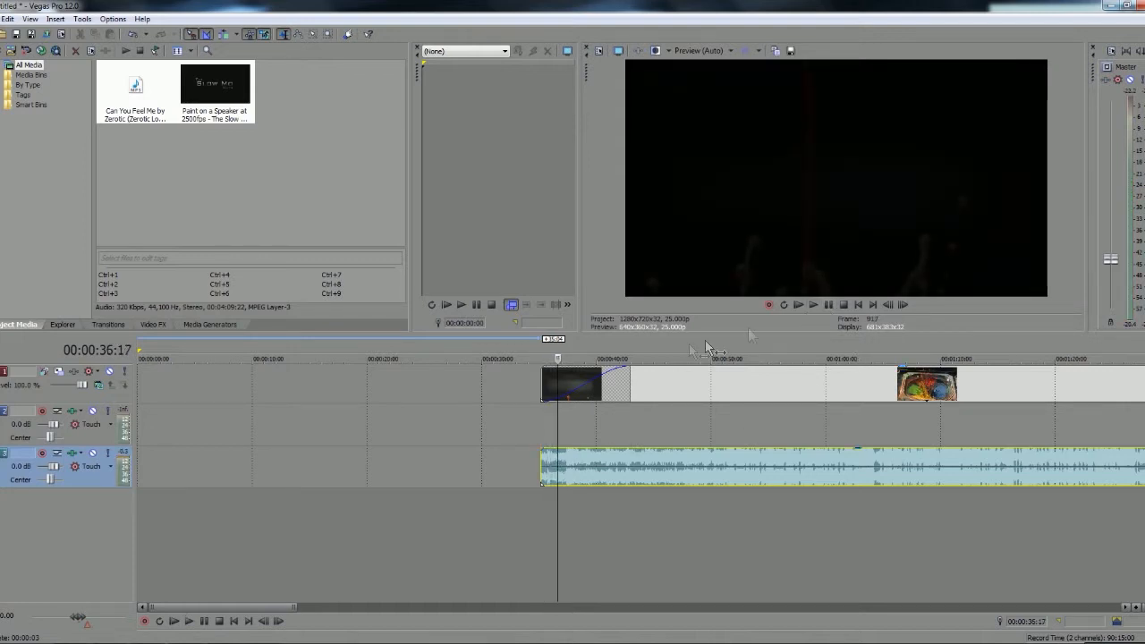
Cut the song's opening off at 00:00:36:14 and move the remainder back to the start of the video clip
{"action": "key", "text": "s"}
{"action": "left_click", "coordinate": [546, 462]}
{"action": "key", "text": "Delete"}
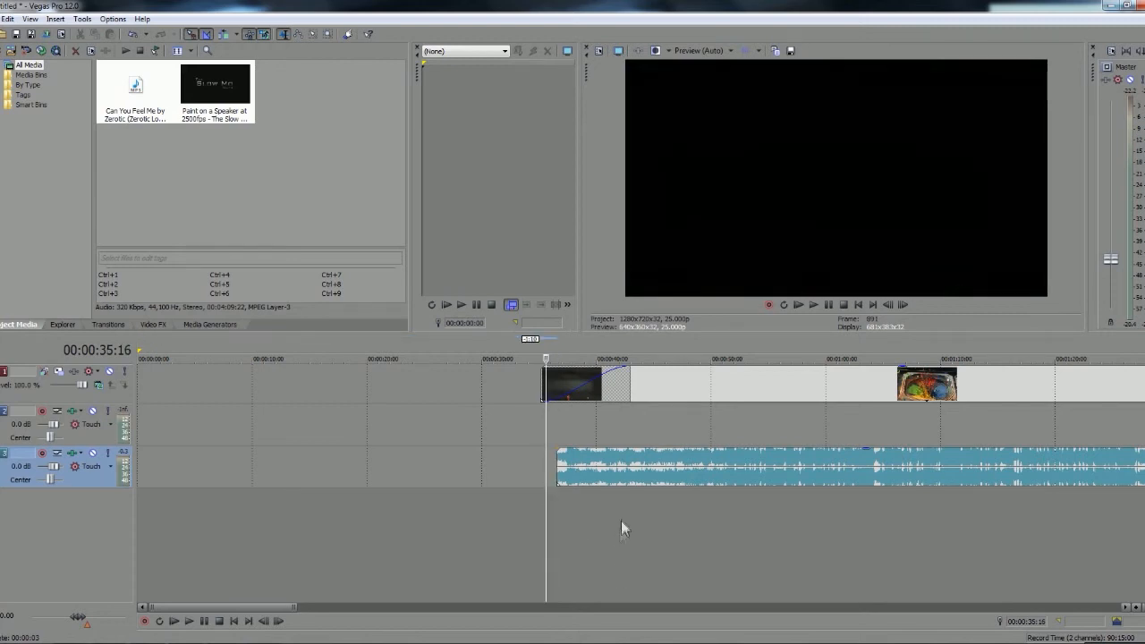
{"action": "left_click_drag", "start_coordinate": [607, 471], "coordinate": [593, 470]}
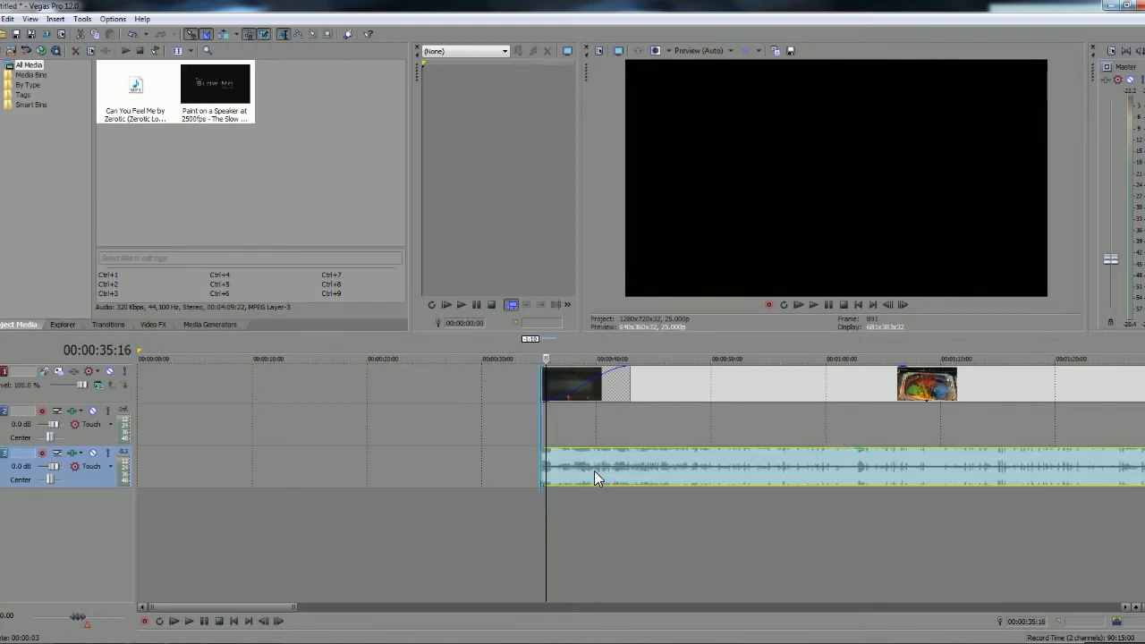
Restore an earlier lead-in of the song starting at 00:00:33:07, add a fade-in of about 4.5 seconds and play it
{"action": "left_click", "coordinate": [547, 387]}
{"action": "left_click_drag", "start_coordinate": [546, 455], "coordinate": [624, 459]}
{"action": "left_click", "coordinate": [520, 459]}
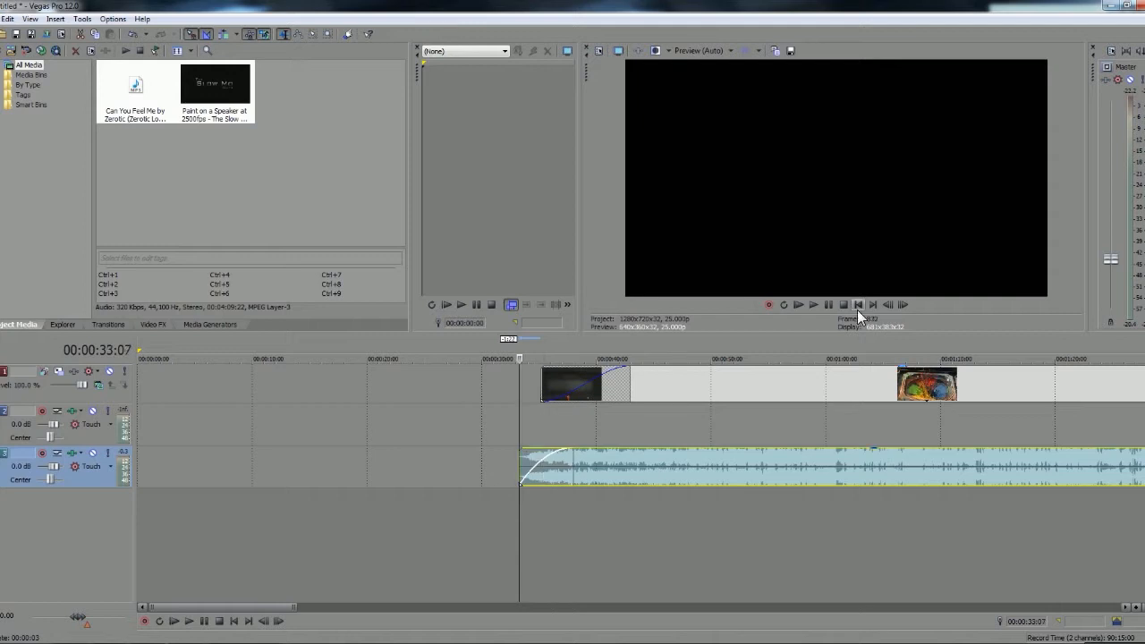
{"action": "left_click", "coordinate": [816, 304]}
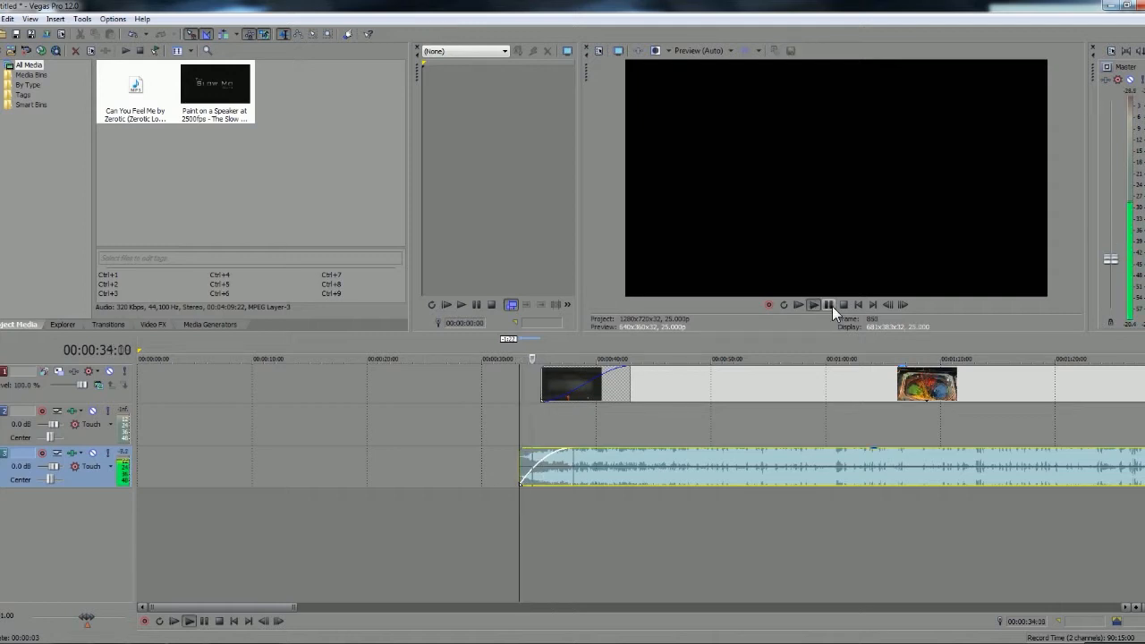
{"action": "left_click", "coordinate": [831, 306]}
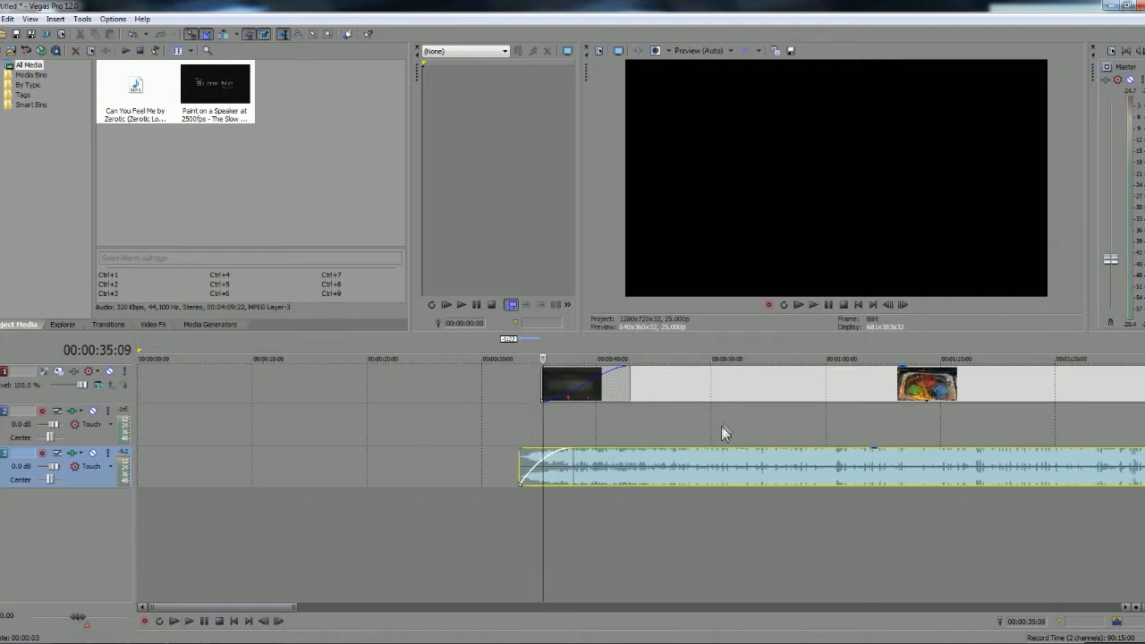
Shorten the video's fade-in to about 4.3 seconds, start the clip at about 00:00:34:00 and play the opening
{"action": "scroll", "coordinate": [719, 430], "scroll_direction": "up", "scroll_amount": 3}
{"action": "left_click_drag", "start_coordinate": [813, 371], "coordinate": [754, 376]}
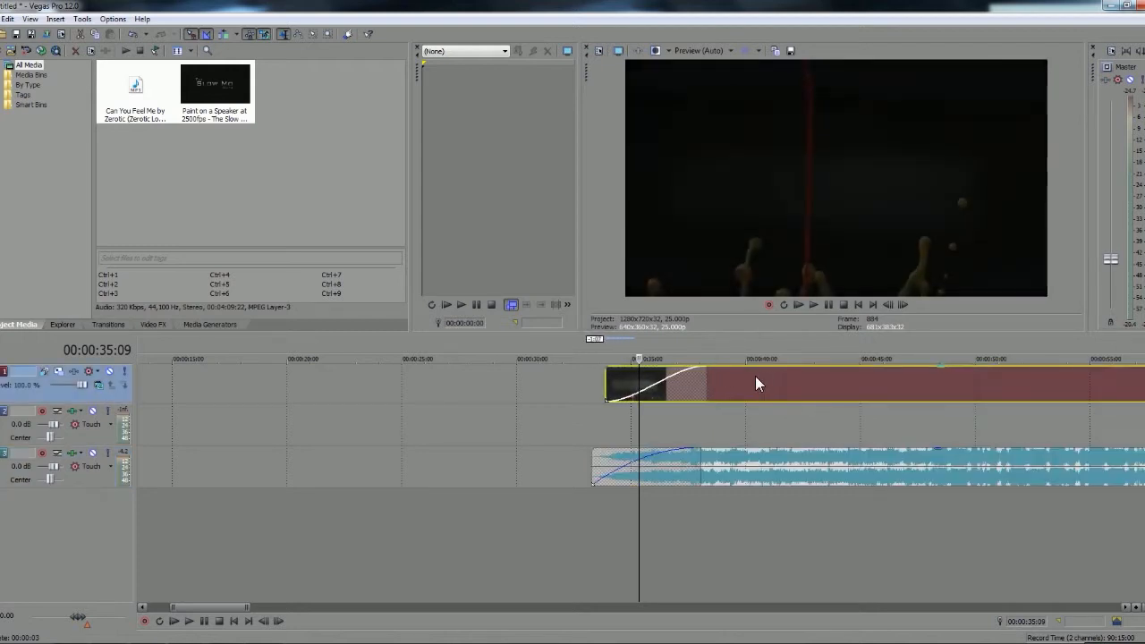
{"action": "left_click", "coordinate": [593, 463]}
{"action": "left_click", "coordinate": [823, 305]}
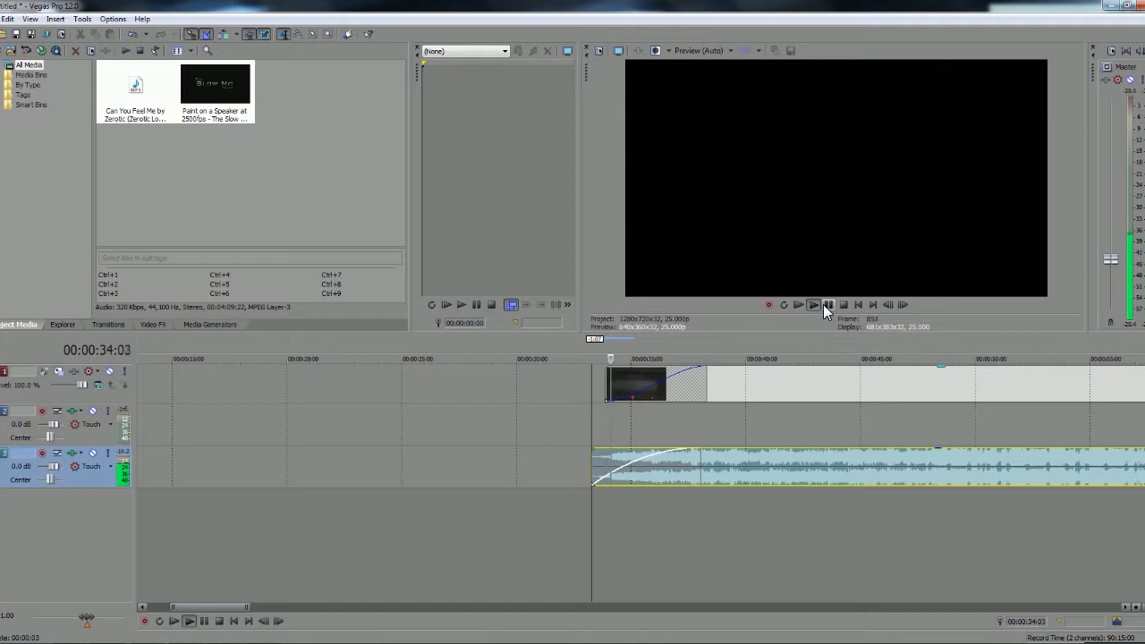
{"action": "left_click", "coordinate": [822, 304]}
Nudge the video clip slightly earlier to start at about 00:00:33:17 and play the opening with the song
{"action": "left_click_drag", "start_coordinate": [731, 374], "coordinate": [726, 376]}
{"action": "left_click", "coordinate": [591, 463]}
{"action": "left_click", "coordinate": [829, 300]}
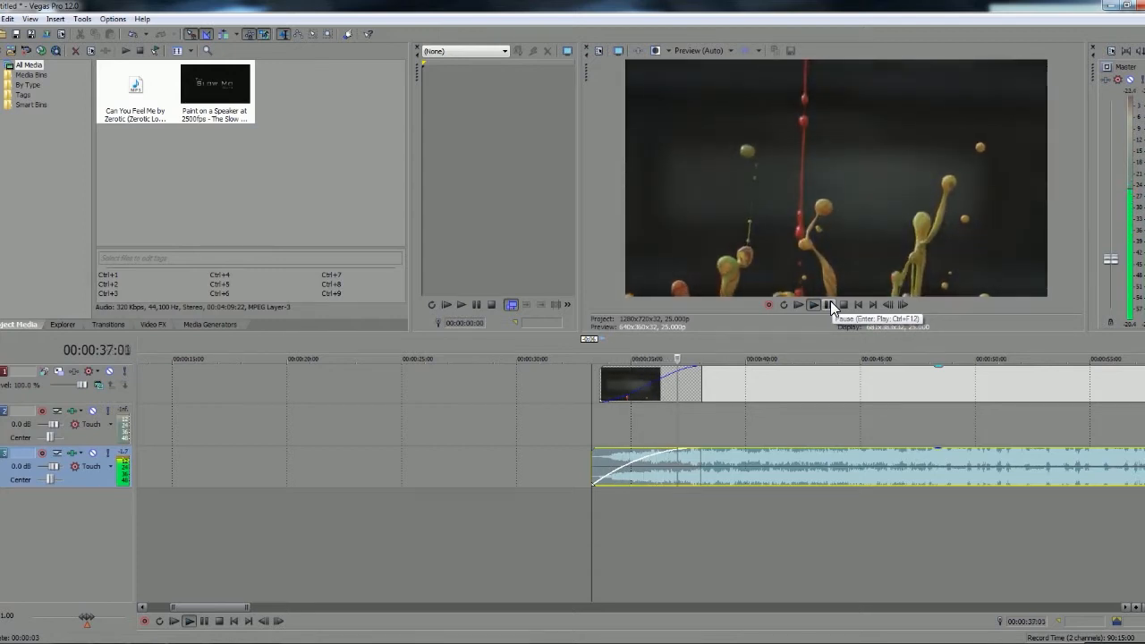
{"action": "scroll", "coordinate": [781, 453], "scroll_direction": "down", "scroll_amount": 5}
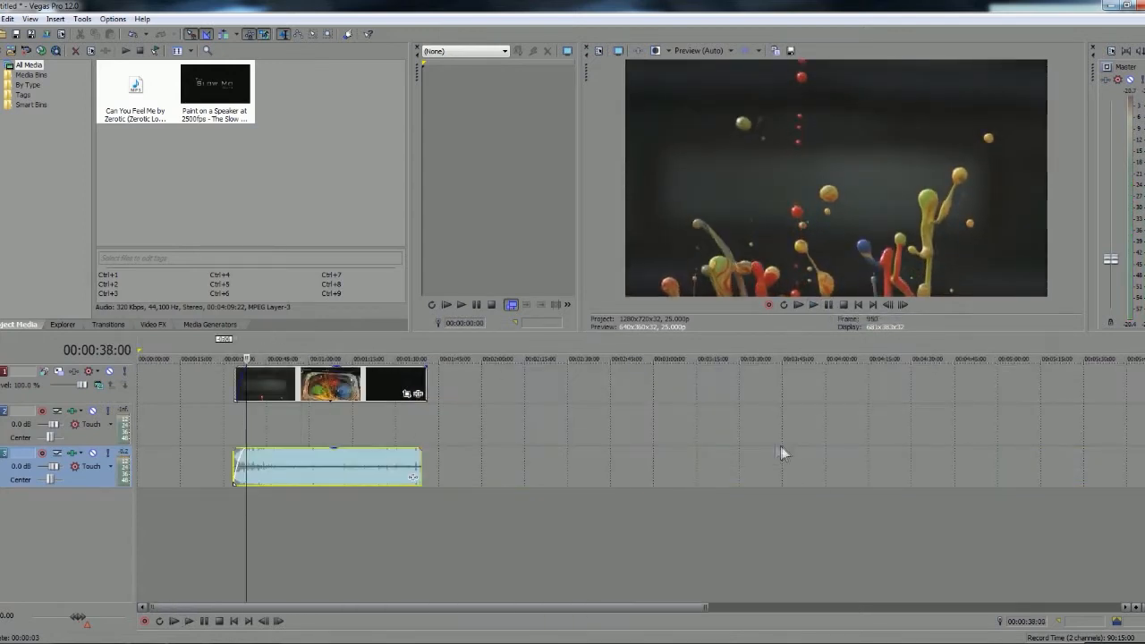
Extend the song to the end of the video clip and add fade-outs of about 1.8 seconds to both
{"action": "left_click", "coordinate": [398, 383]}
{"action": "scroll", "coordinate": [481, 414], "scroll_direction": "up", "scroll_amount": 5}
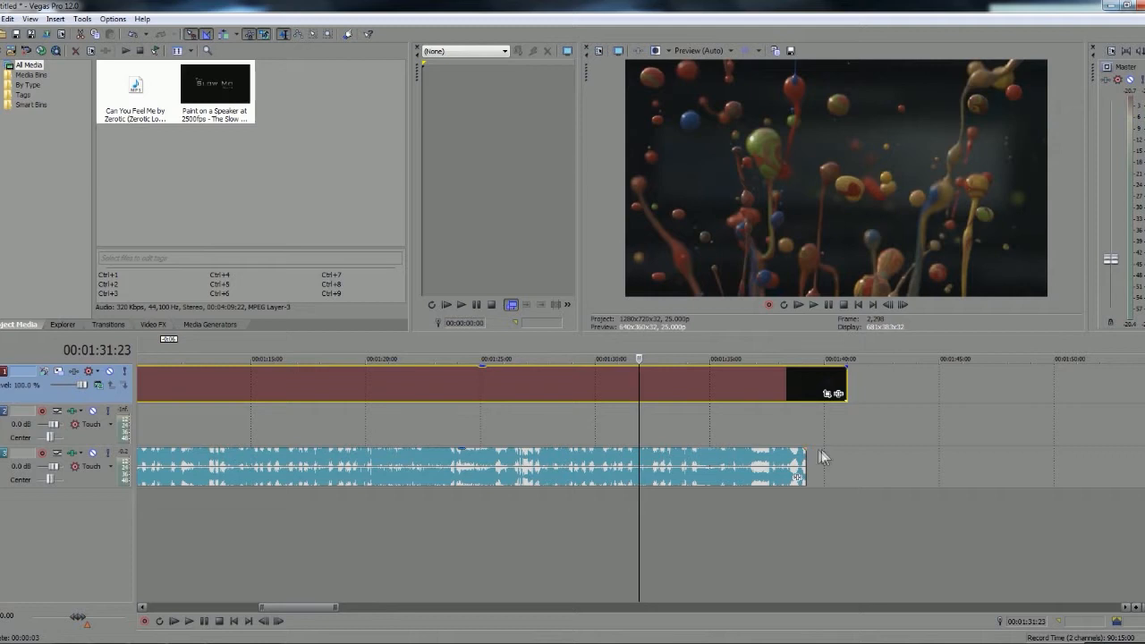
{"action": "mouse_move", "coordinate": [807, 464]}
{"action": "left_mouse_down"}
{"action": "mouse_move", "coordinate": [846, 465]}
{"action": "mouse_move", "coordinate": [800, 450]}
{"action": "left_mouse_up"}
{"action": "left_click_drag", "start_coordinate": [845, 367], "coordinate": [802, 382]}
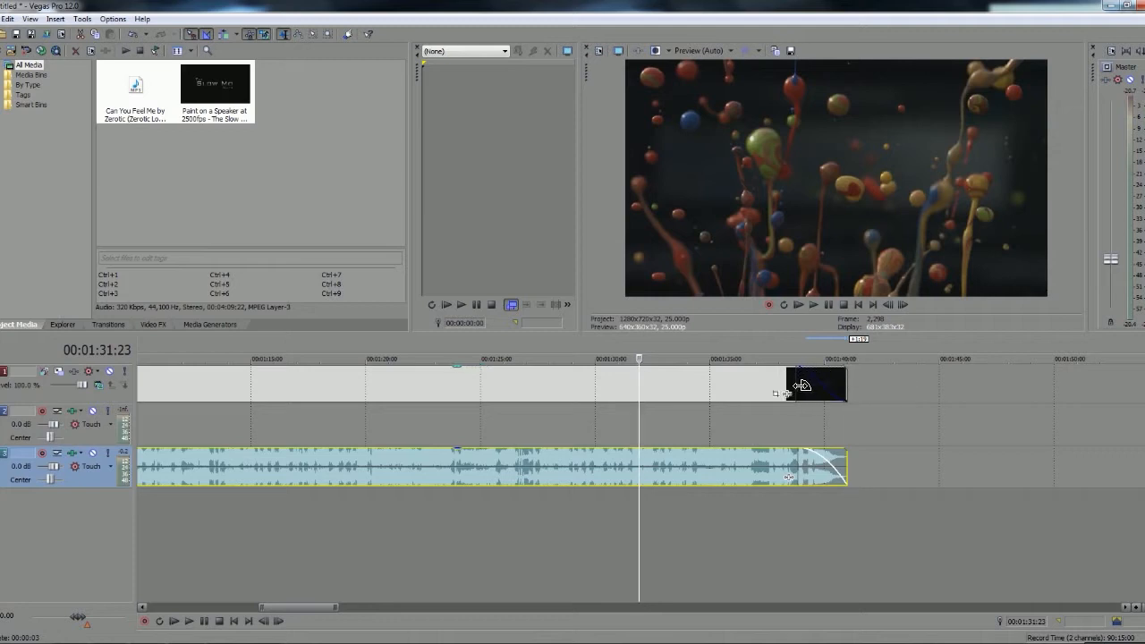
Play the ending from 00:01:38:19 to check the video and song fade-outs
{"action": "left_click", "coordinate": [796, 384]}
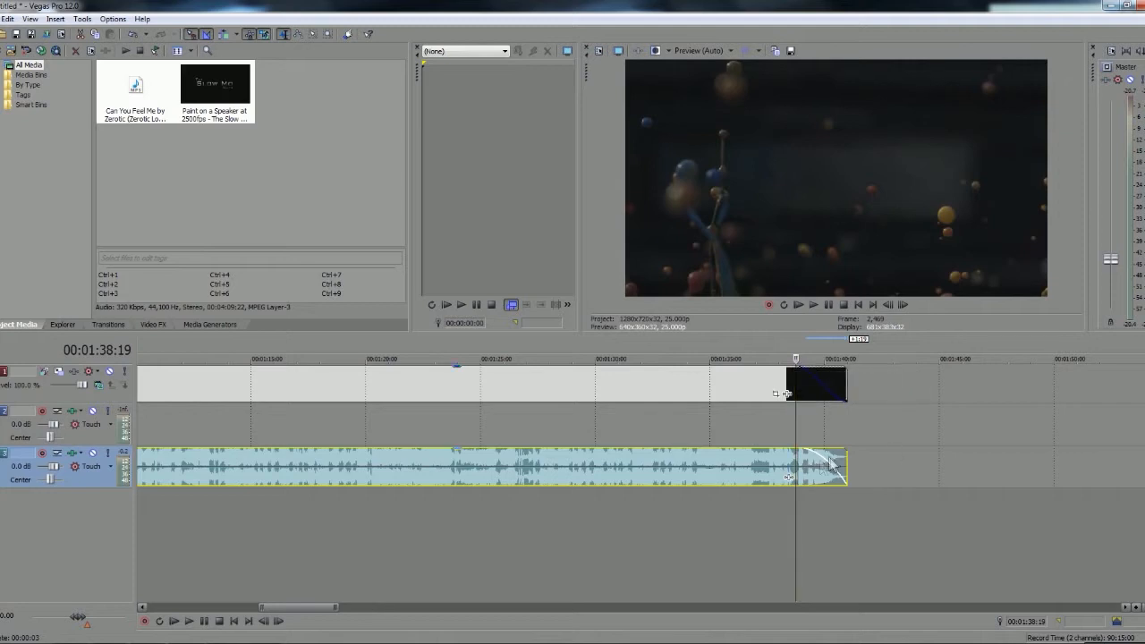
{"action": "left_click", "coordinate": [963, 470]}
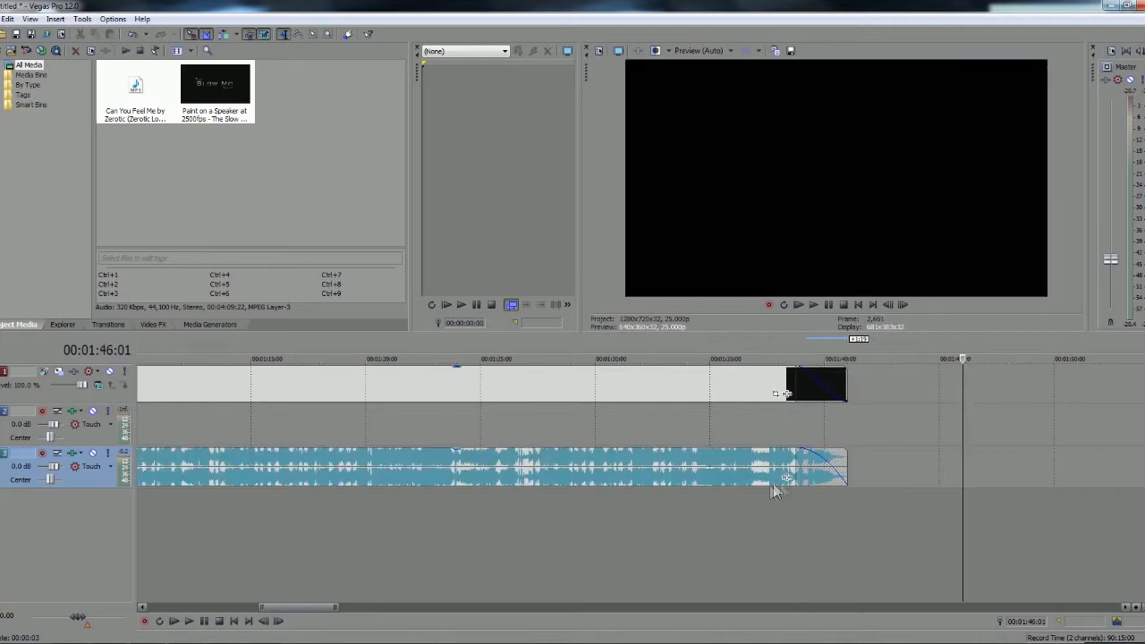
{"action": "scroll", "coordinate": [784, 467], "scroll_direction": "down", "scroll_amount": 1}
{"action": "left_click", "coordinate": [558, 374]}
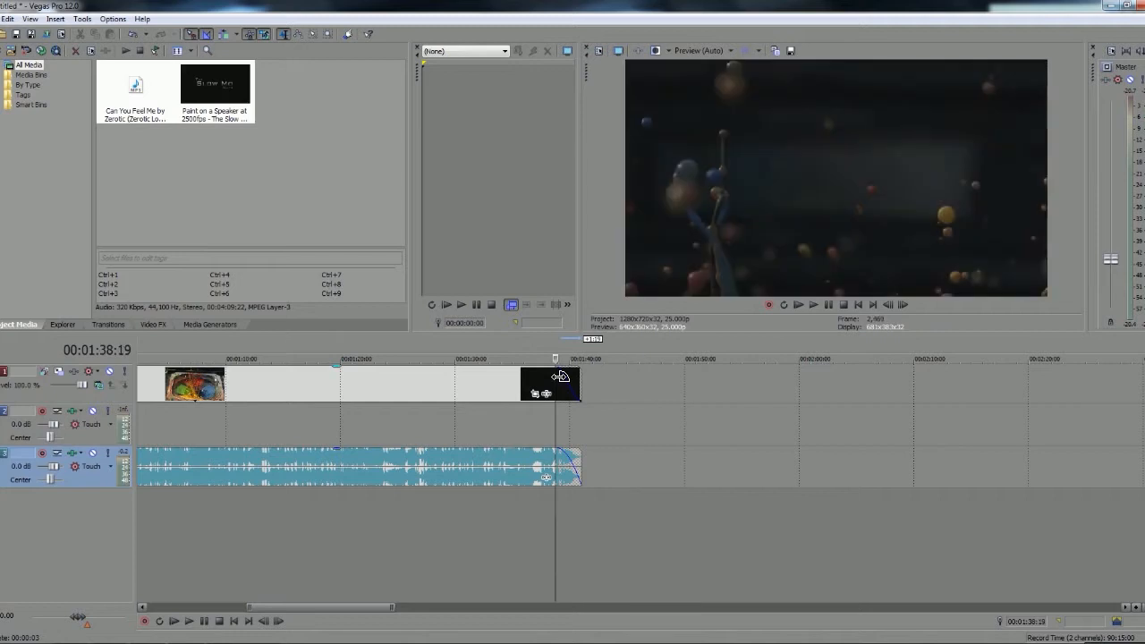
{"action": "key", "text": "space"}
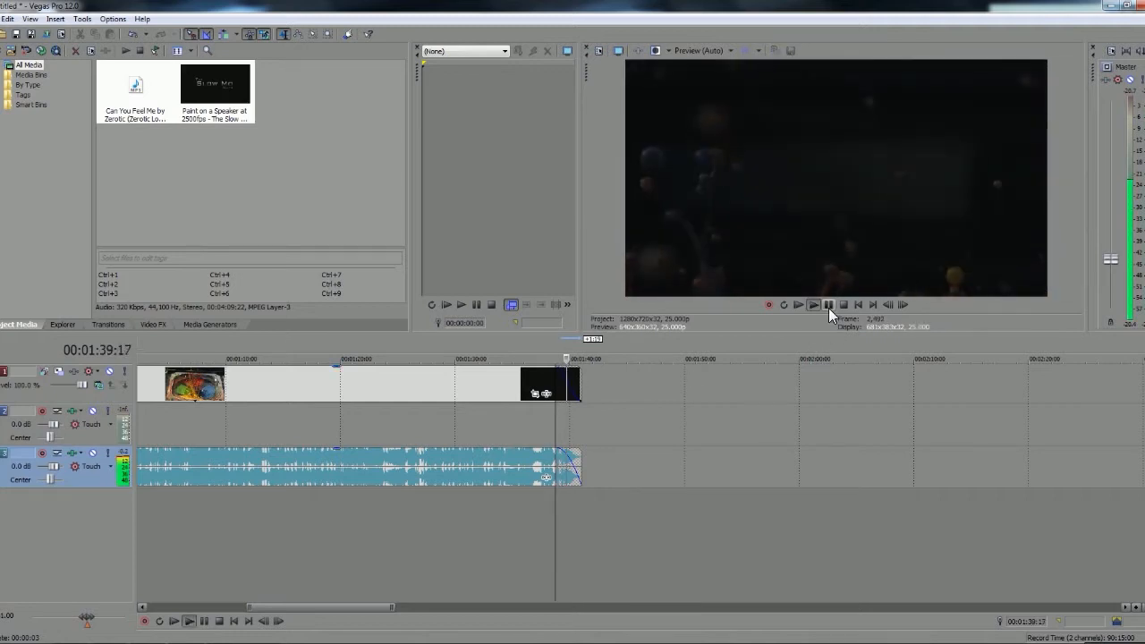
{"action": "scroll", "coordinate": [601, 529], "scroll_direction": "down", "scroll_amount": 3}
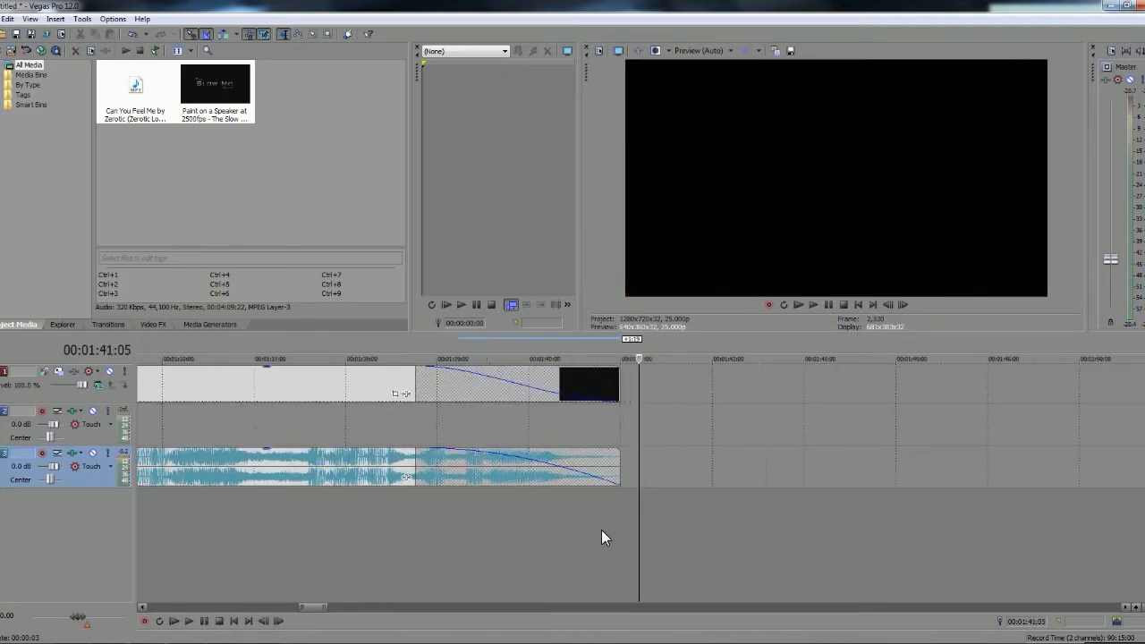
Delete the empty audio track between the video and the song
{"action": "left_click", "coordinate": [287, 383]}
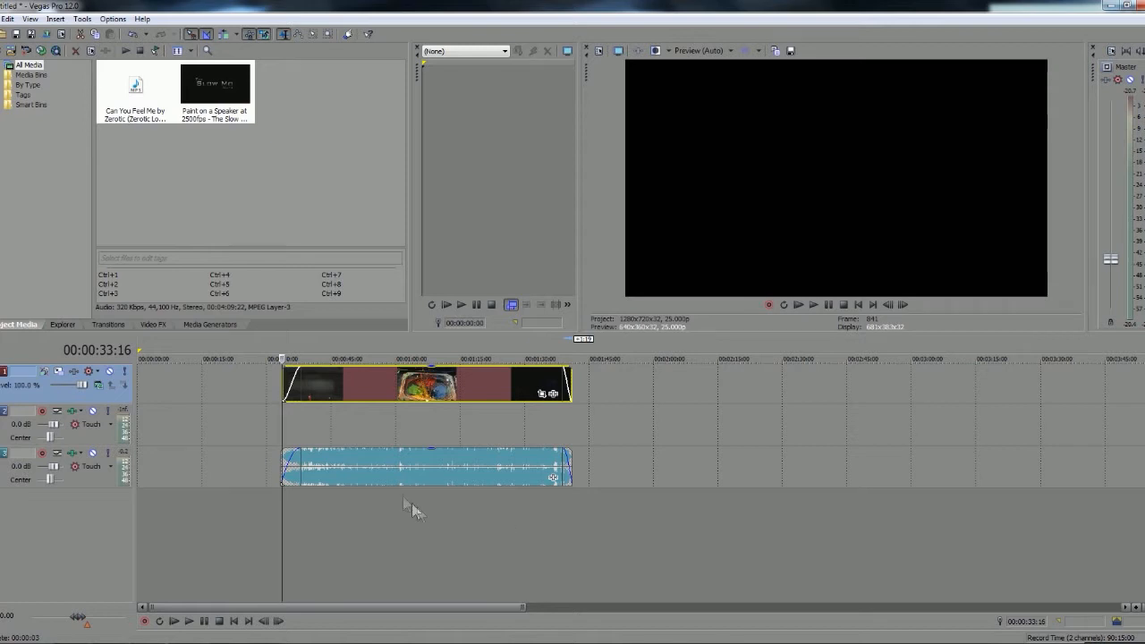
{"action": "left_click", "coordinate": [375, 461]}
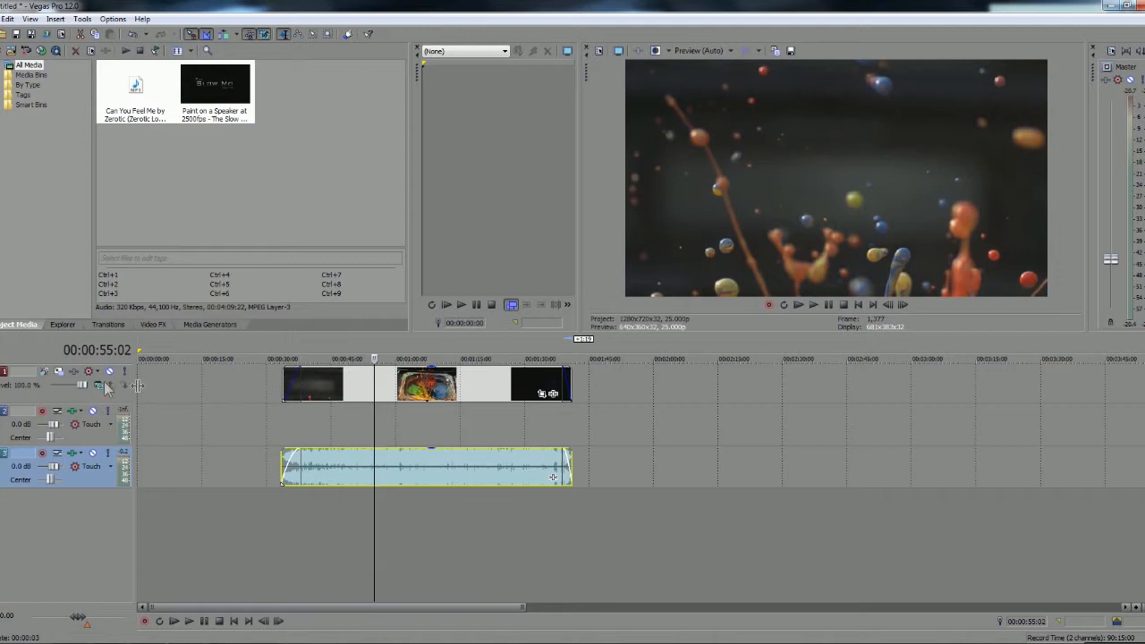
{"action": "left_click", "coordinate": [67, 378]}
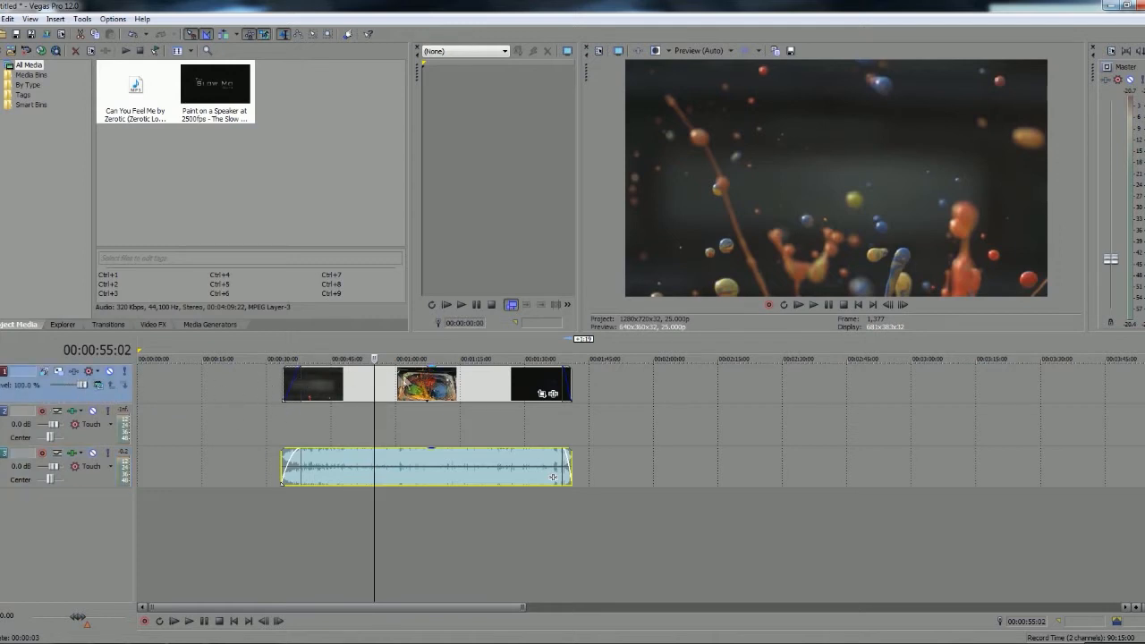
{"action": "left_click", "coordinate": [89, 424]}
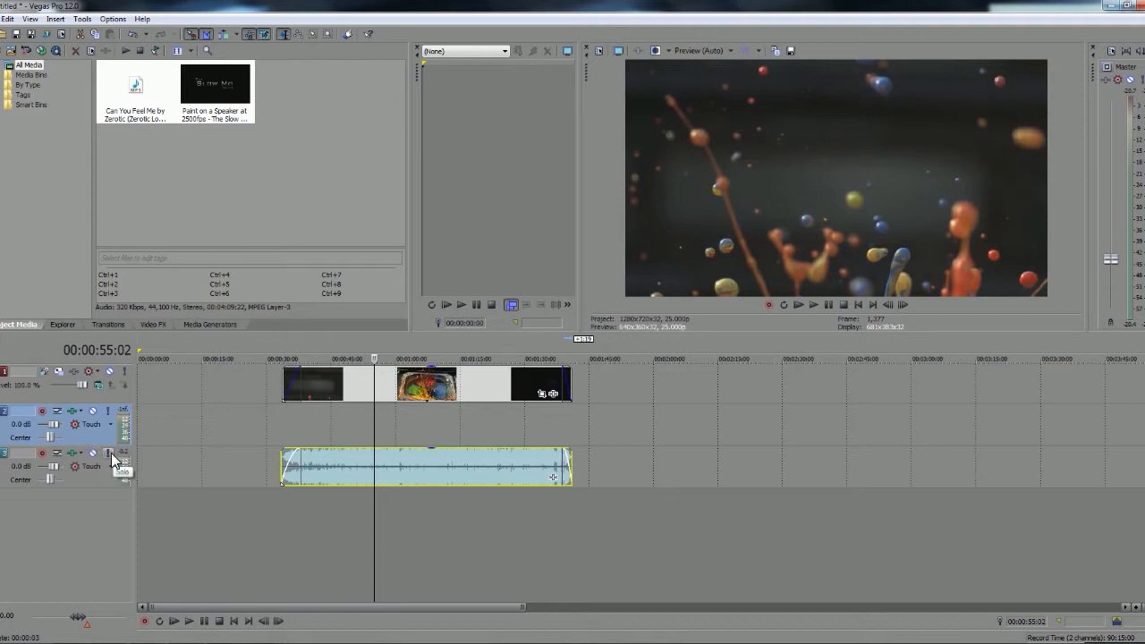
{"action": "key", "text": "Delete"}
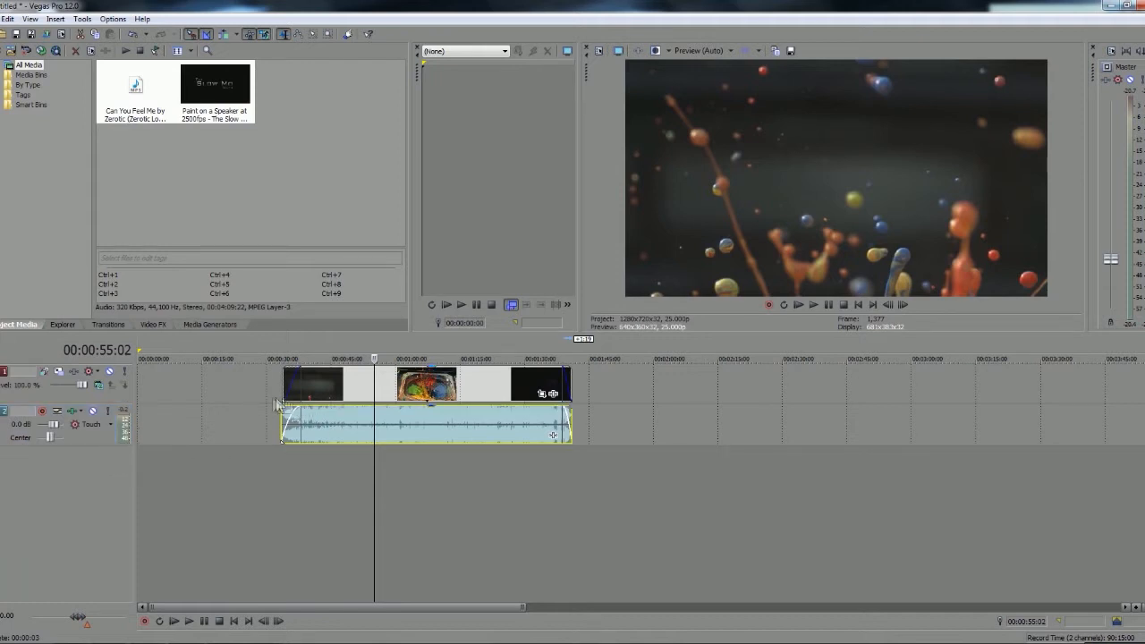
Duplicate the video track and delete the clip on the upper copy to leave an empty video track
{"action": "right_click", "coordinate": [64, 391]}
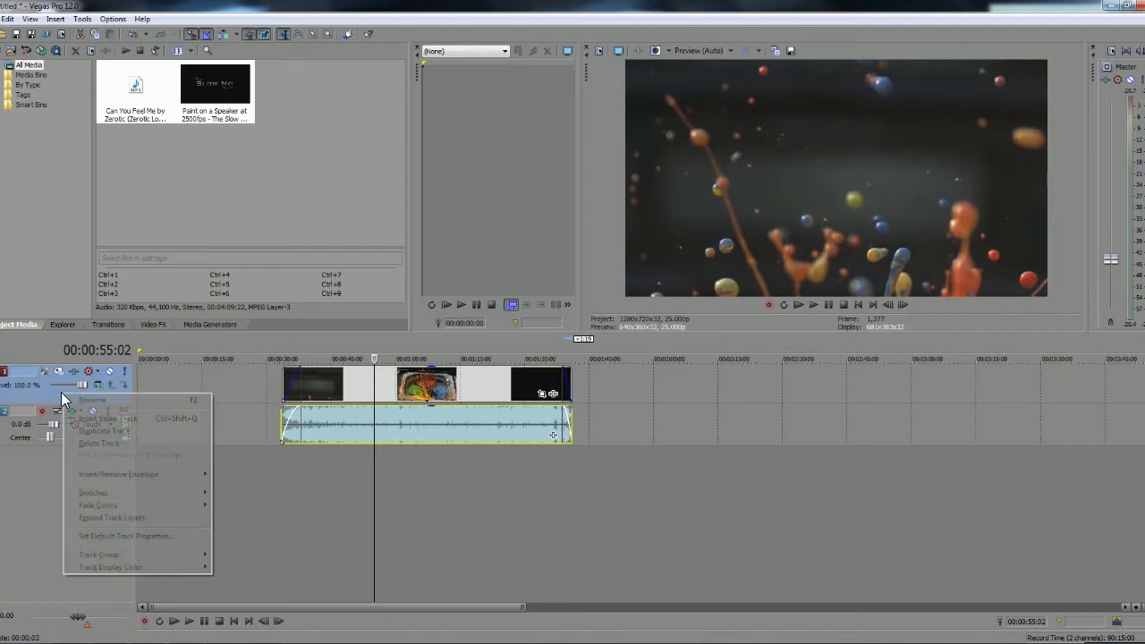
{"action": "left_click", "coordinate": [100, 430]}
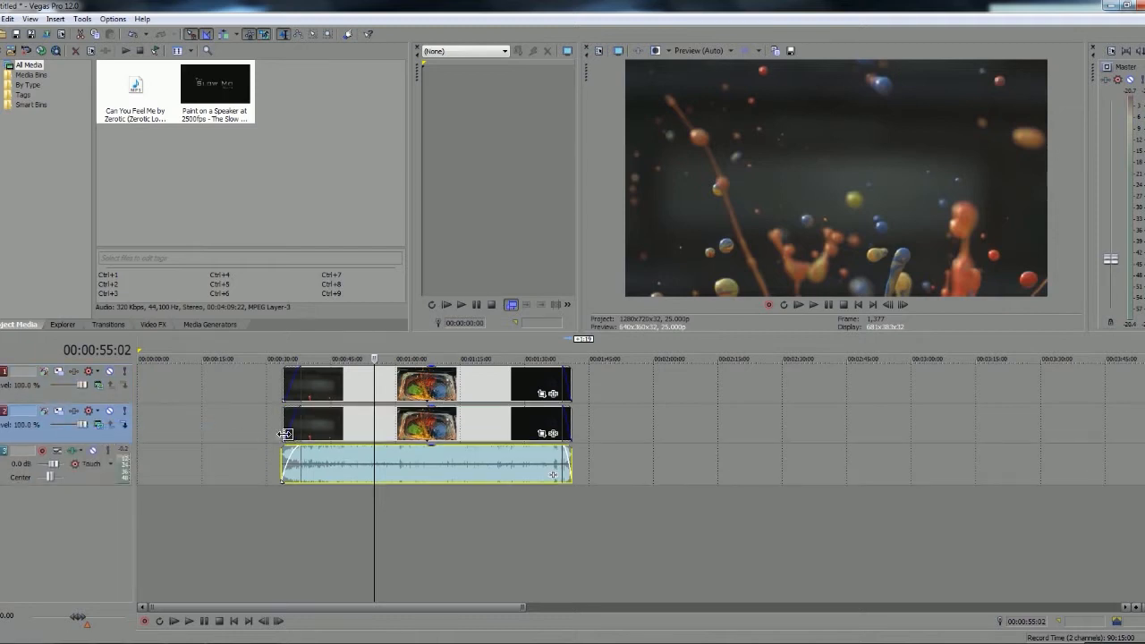
{"action": "left_click", "coordinate": [351, 390]}
{"action": "key", "text": "Delete"}
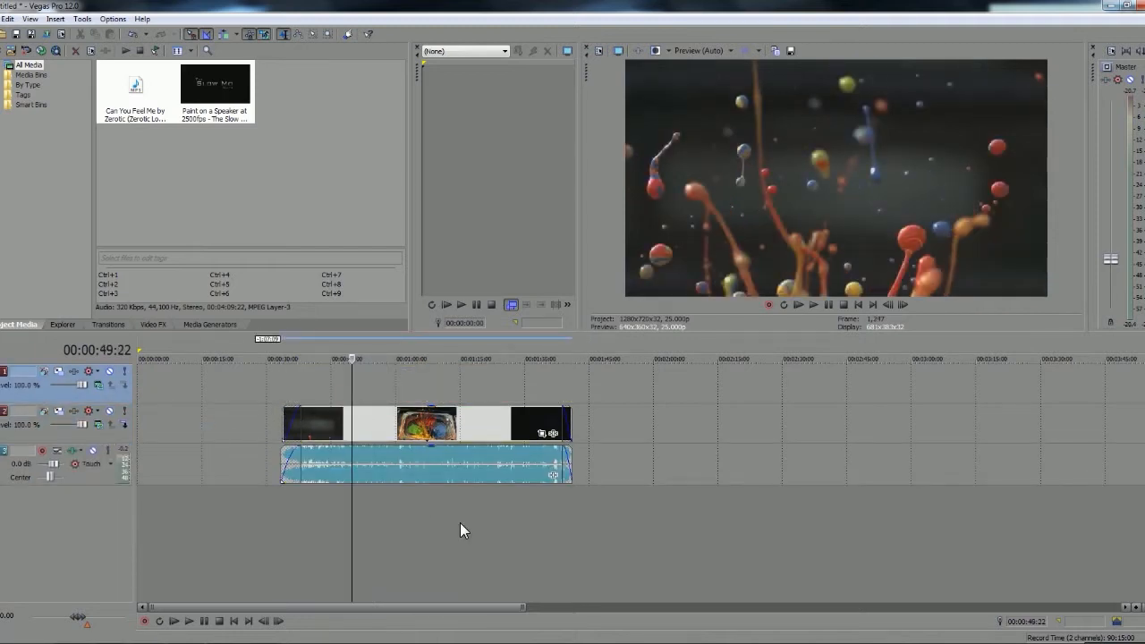
Insert text media on the empty upper track at 00:00:49:22 and replace the sample text with "θγ"
{"action": "right_click", "coordinate": [348, 379]}
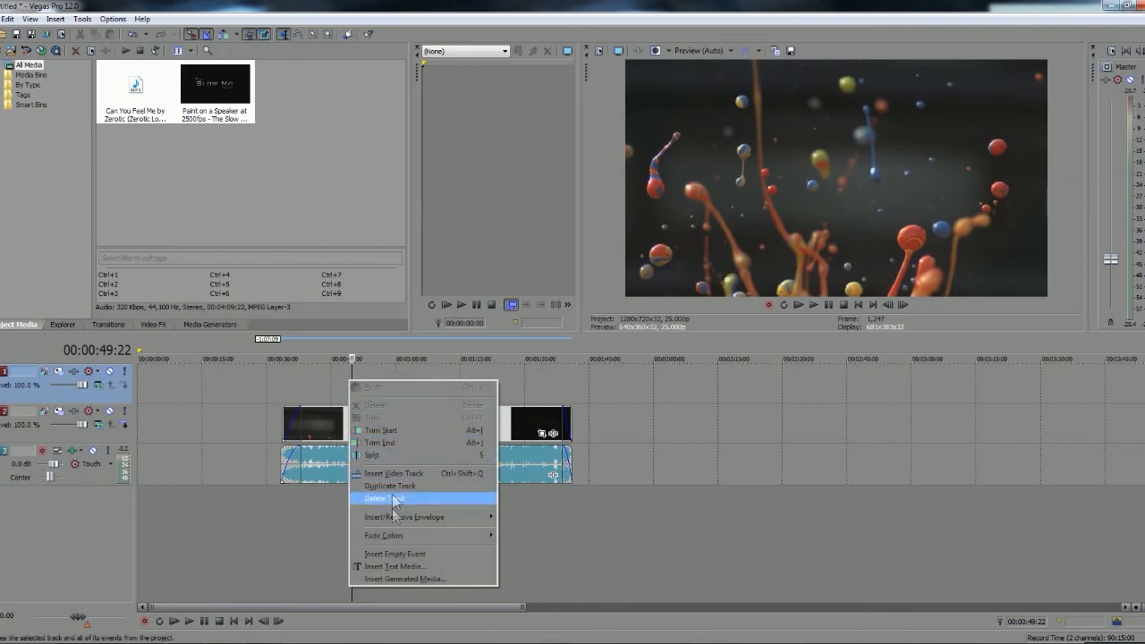
{"action": "left_click", "coordinate": [395, 565]}
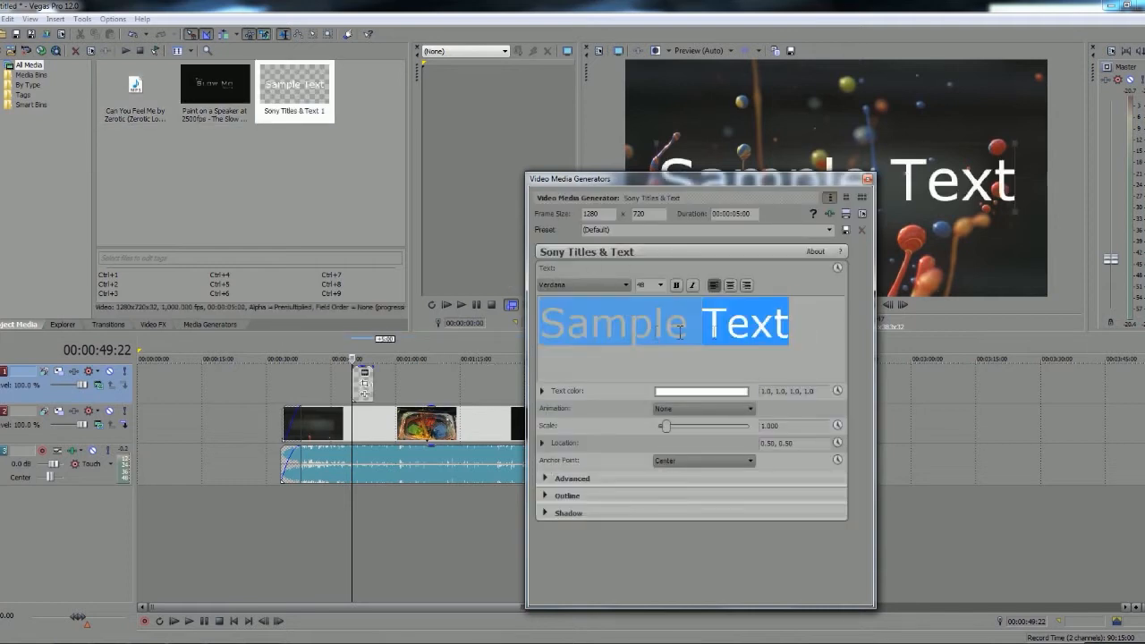
{"action": "left_click", "coordinate": [724, 347]}
{"action": "left_click_drag", "start_coordinate": [794, 334], "coordinate": [602, 335]}
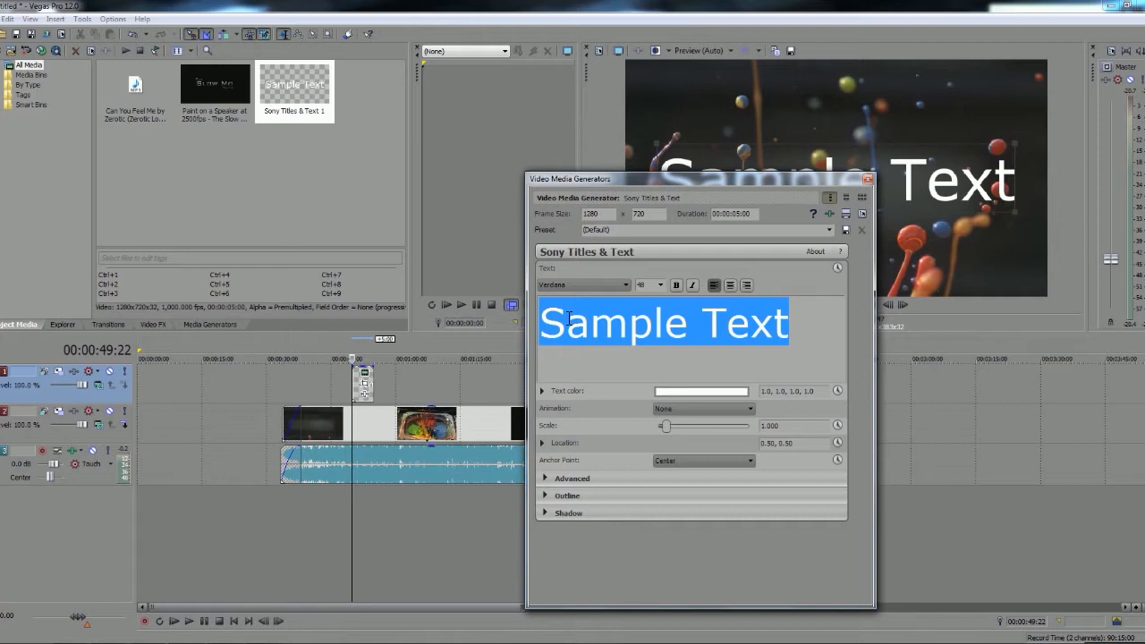
{"action": "type", "text": "θγ"}
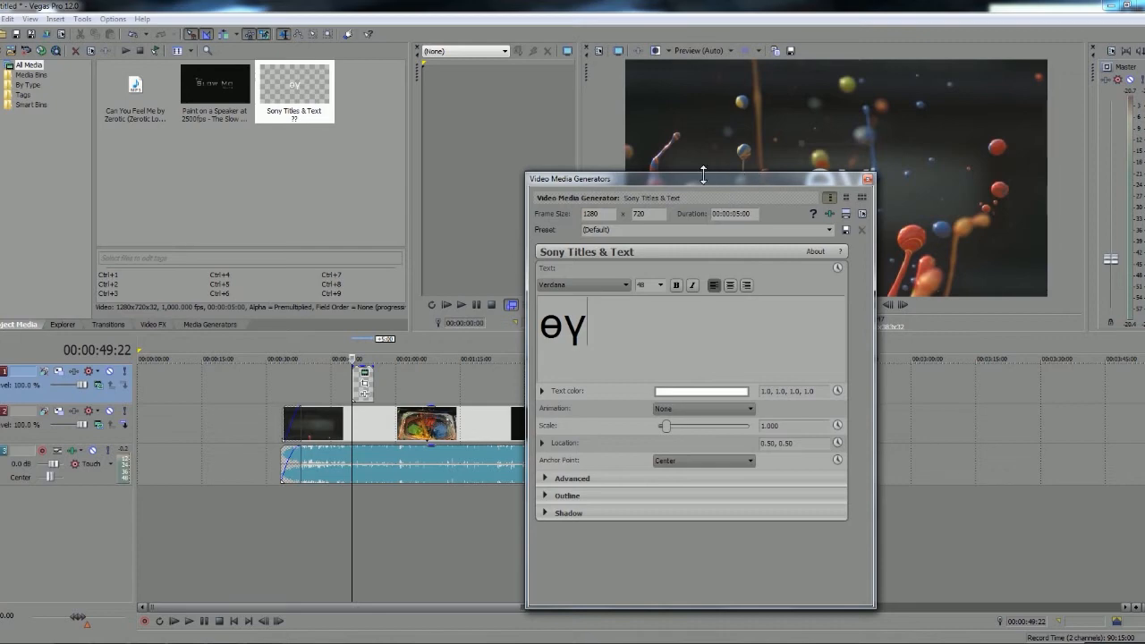
{"action": "left_click_drag", "start_coordinate": [701, 179], "coordinate": [631, 245]}
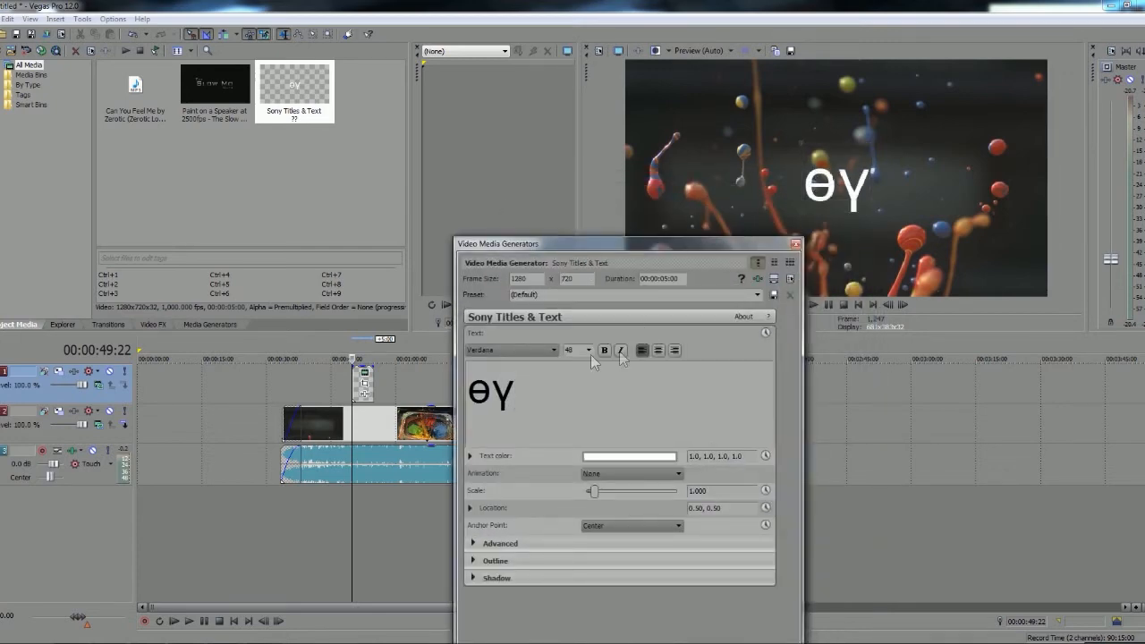
Set the title's animation to Scroll Left
{"action": "left_click", "coordinate": [757, 294]}
{"action": "left_click", "coordinate": [751, 293]}
{"action": "left_click", "coordinate": [608, 474]}
{"action": "left_click", "coordinate": [618, 407]}
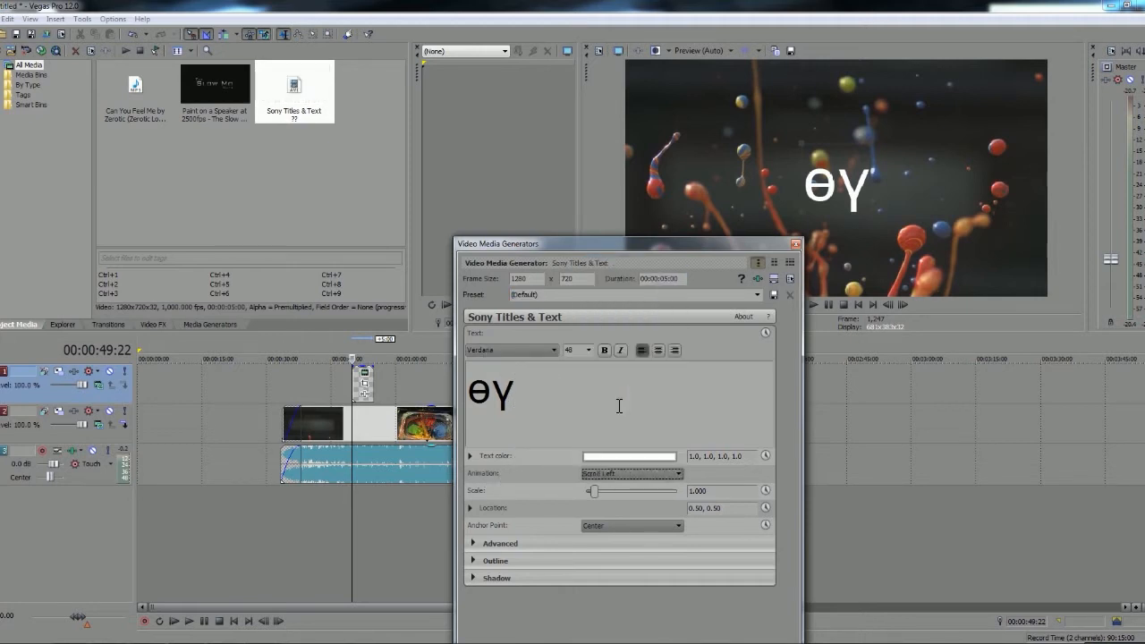
Clear the text settings window out of the way and play the title from 00:00:49:22 to preview its scrolling
{"action": "left_click_drag", "start_coordinate": [655, 243], "coordinate": [503, 50]}
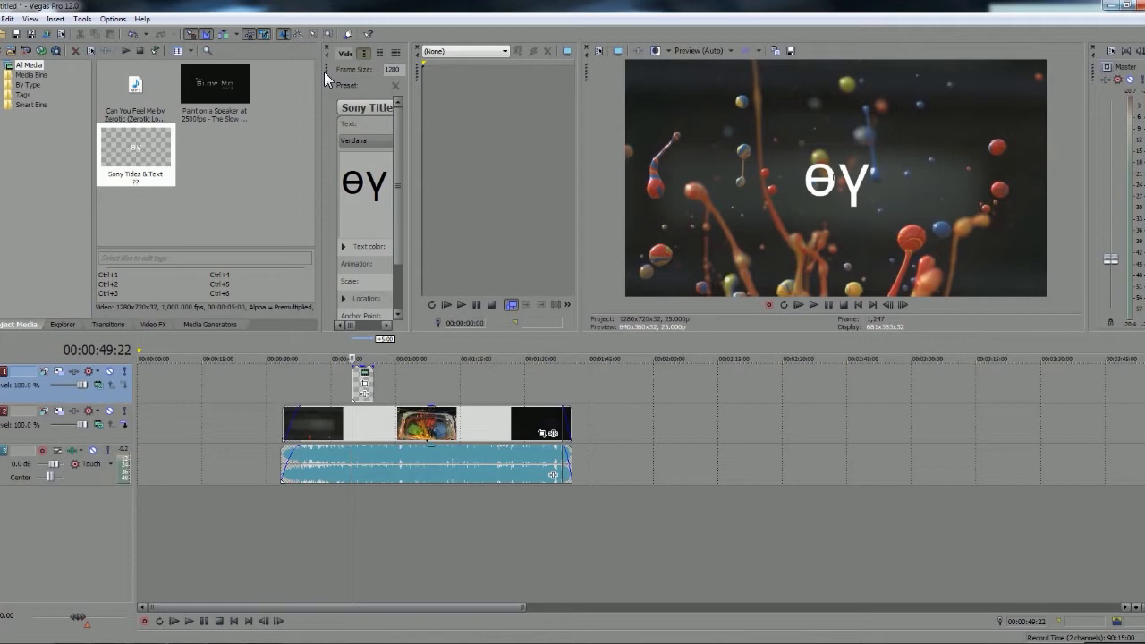
{"action": "left_click_drag", "start_coordinate": [324, 81], "coordinate": [535, 222]}
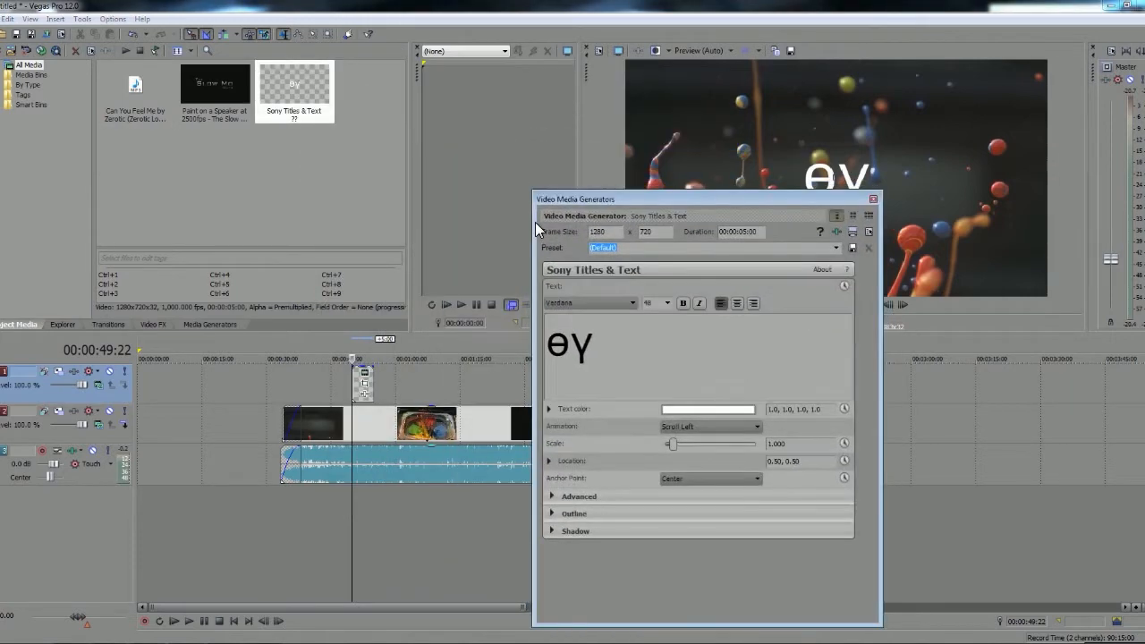
{"action": "left_click_drag", "start_coordinate": [626, 200], "coordinate": [413, 256]}
{"action": "left_click", "coordinate": [828, 304]}
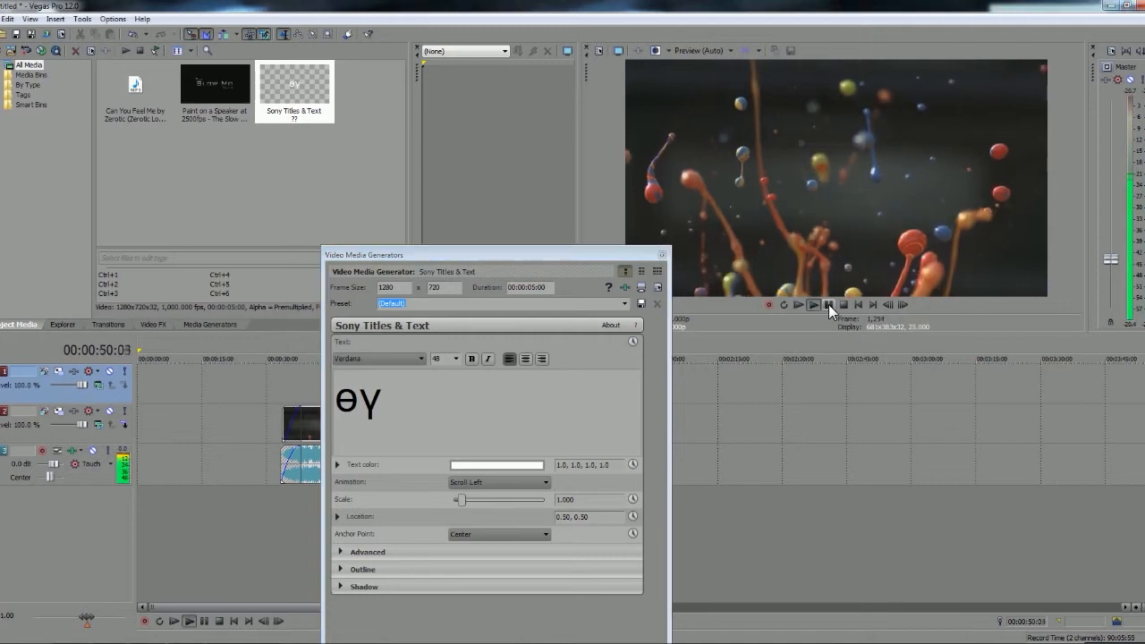
{"action": "left_click_drag", "start_coordinate": [483, 254], "coordinate": [376, 107]}
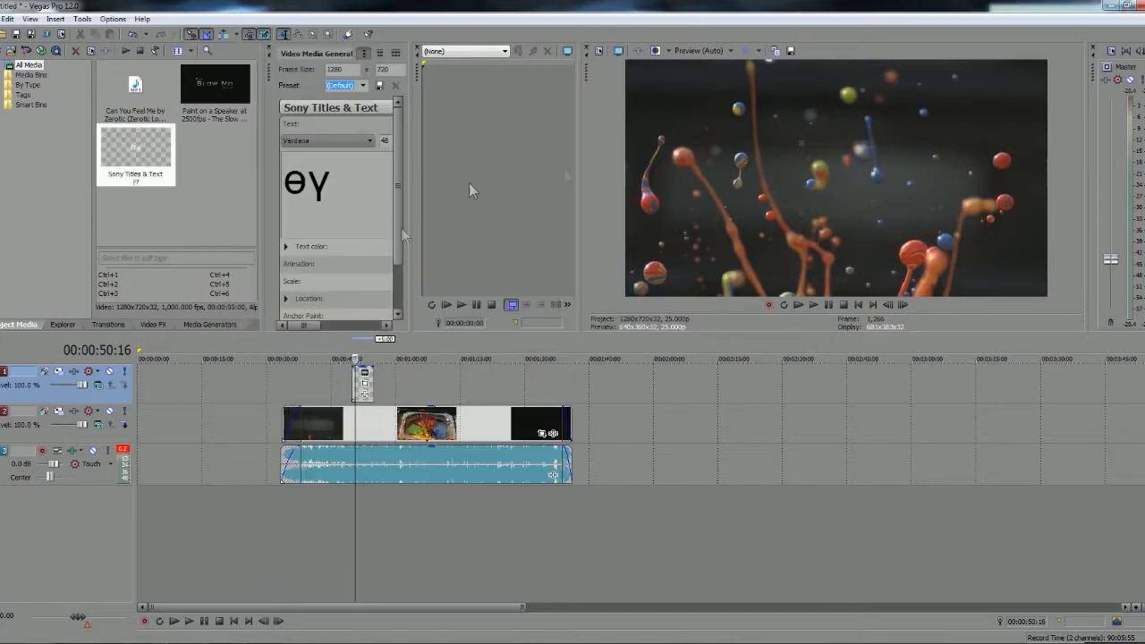
{"action": "left_click", "coordinate": [352, 386]}
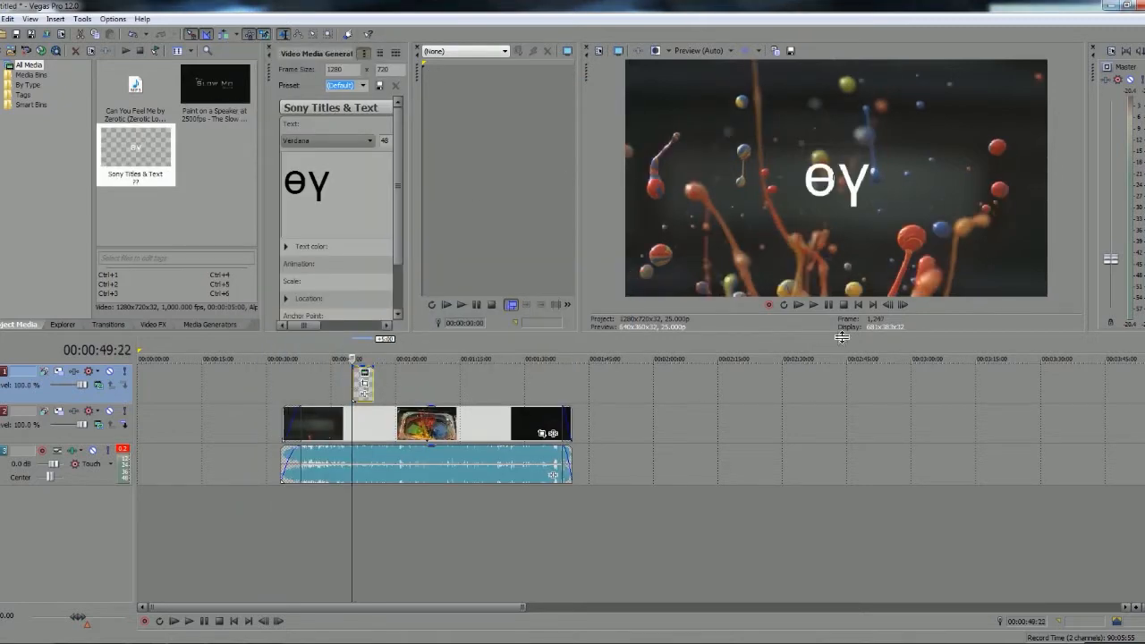
{"action": "left_click", "coordinate": [826, 304]}
{"action": "left_click", "coordinate": [826, 303]}
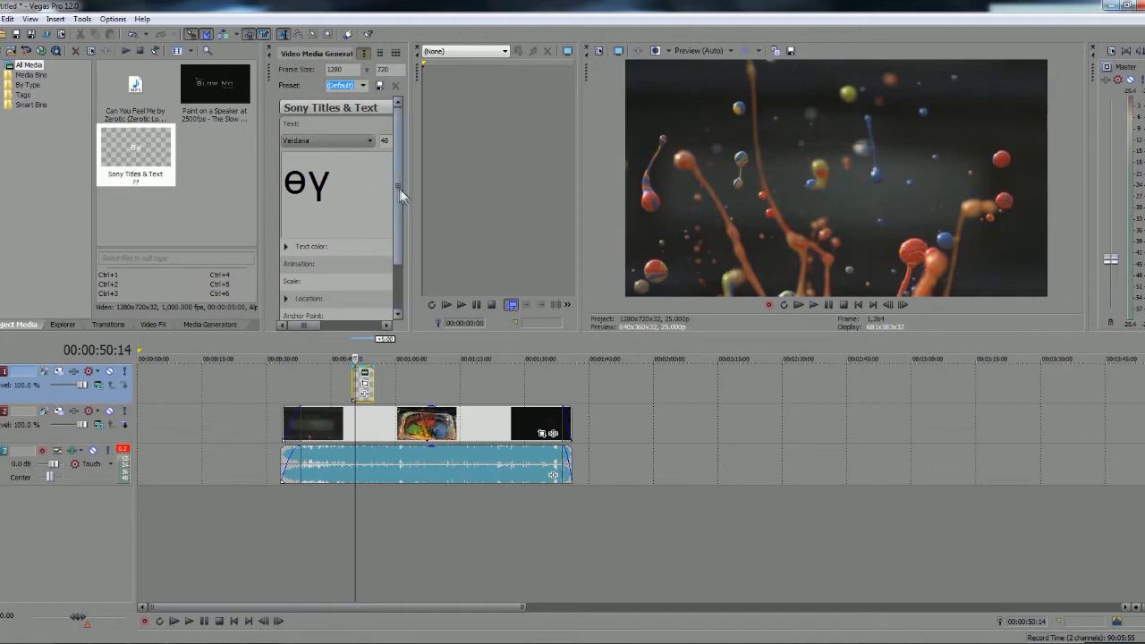
Change the title's animation to Jump and play the title to preview it
{"action": "left_click_drag", "start_coordinate": [266, 73], "coordinate": [363, 134]}
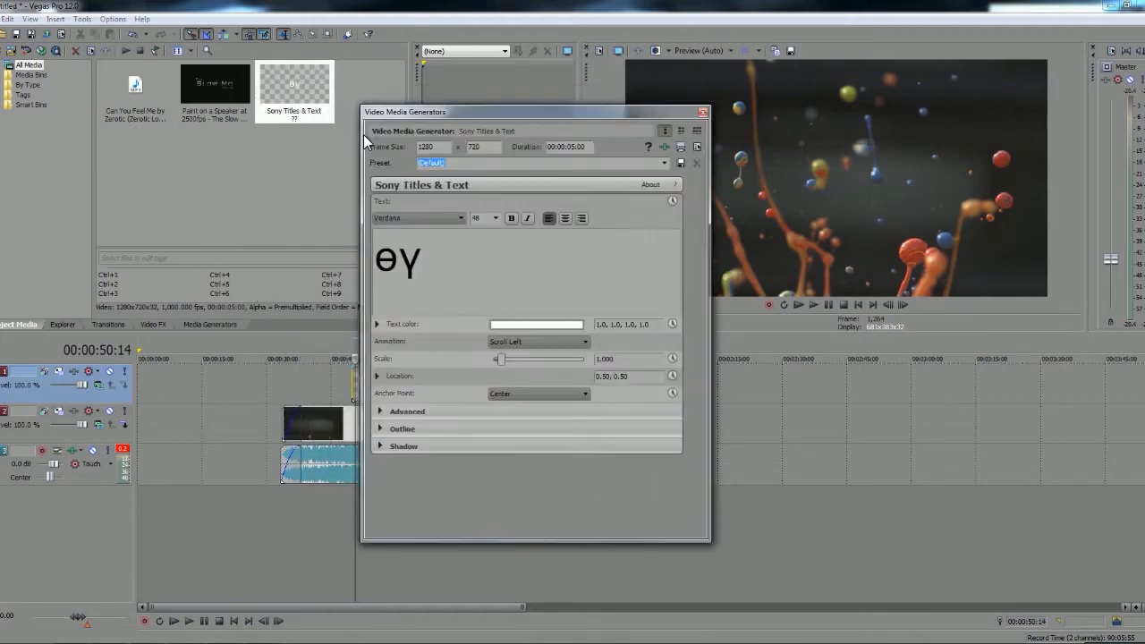
{"action": "left_click", "coordinate": [532, 345]}
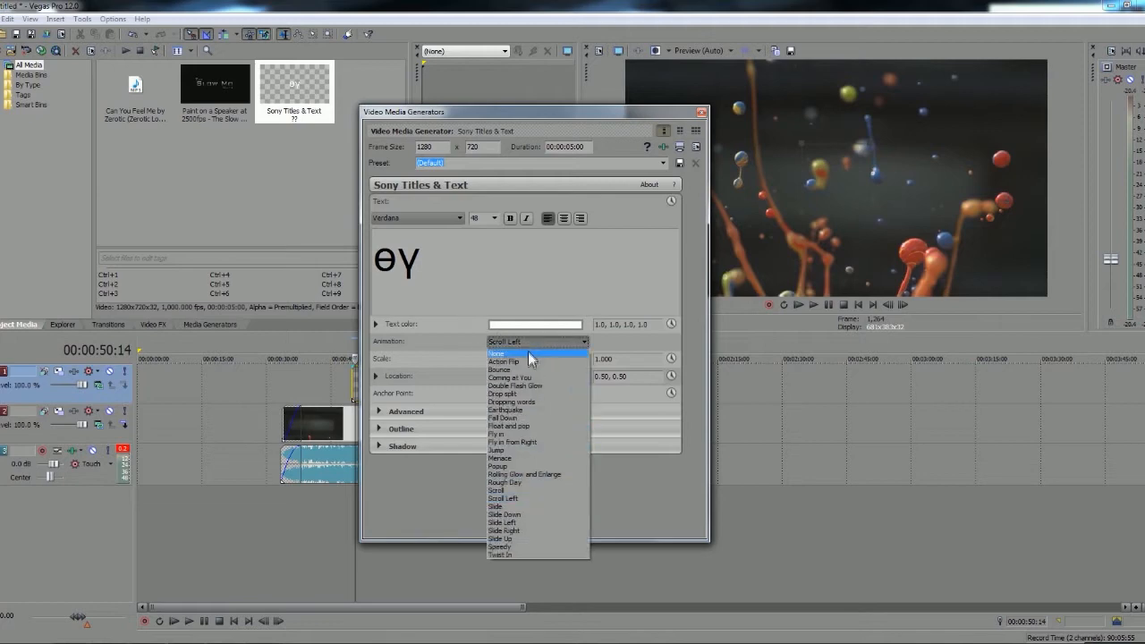
{"action": "left_click", "coordinate": [529, 447]}
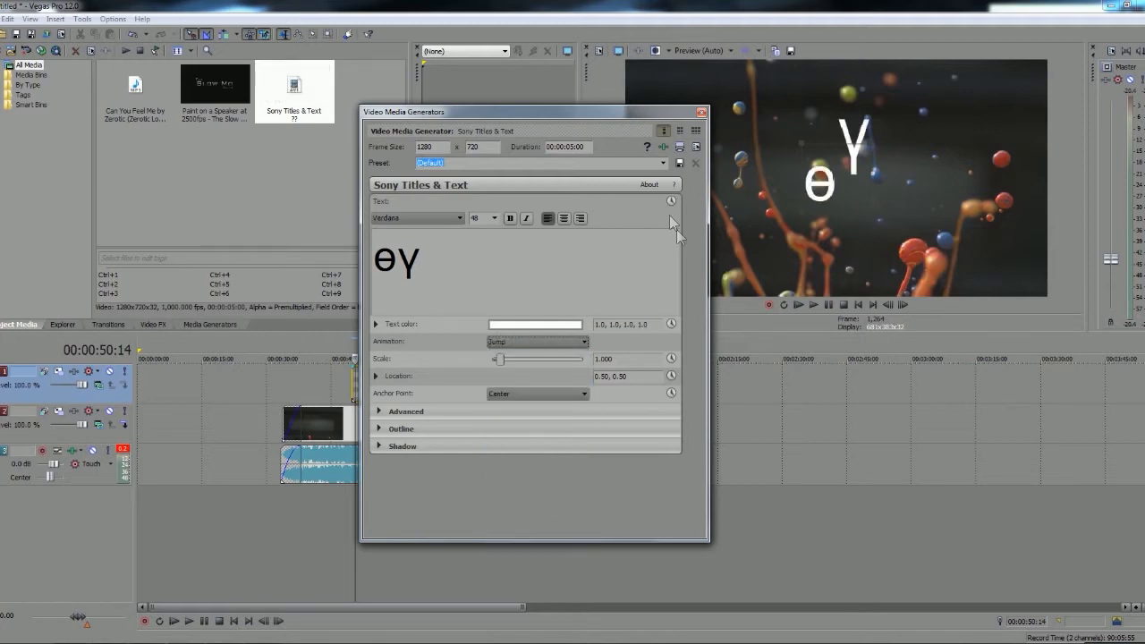
{"action": "left_click_drag", "start_coordinate": [667, 111], "coordinate": [819, 390]}
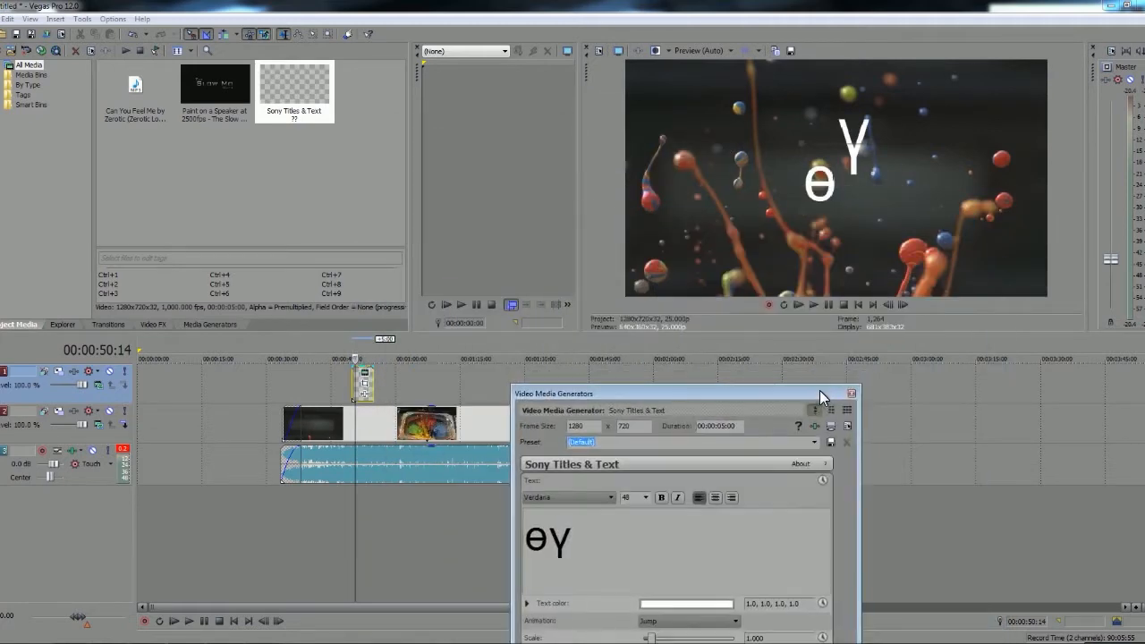
{"action": "left_click", "coordinate": [342, 385]}
{"action": "left_click", "coordinate": [830, 307]}
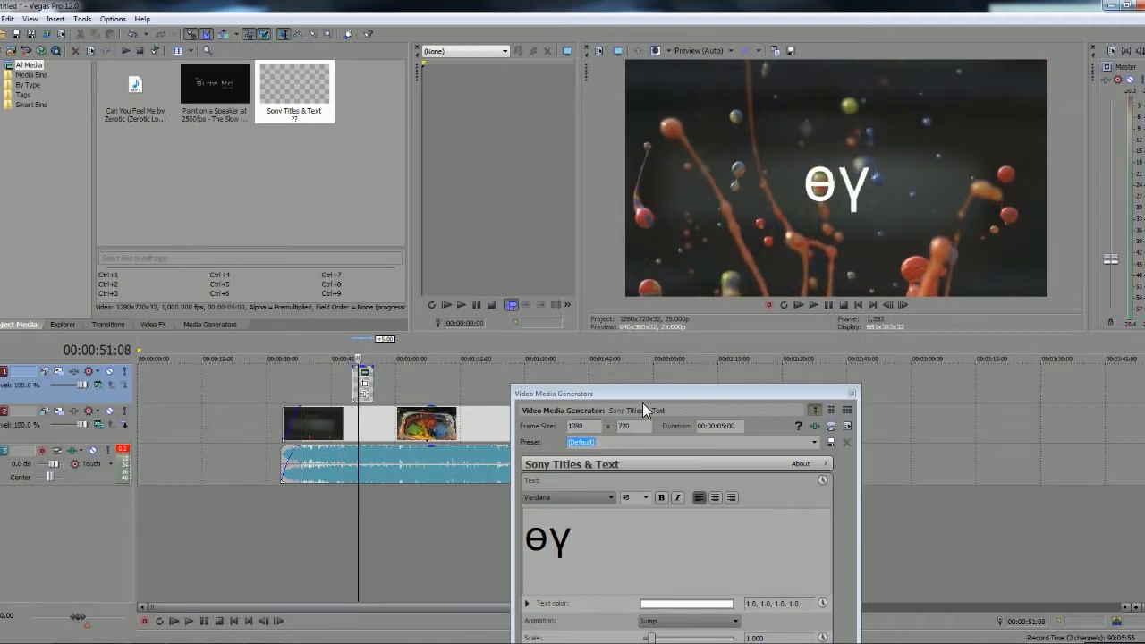
Move the title's location to 0.48, 0.45 and expand its advanced text settings
{"action": "left_click_drag", "start_coordinate": [635, 394], "coordinate": [483, 161]}
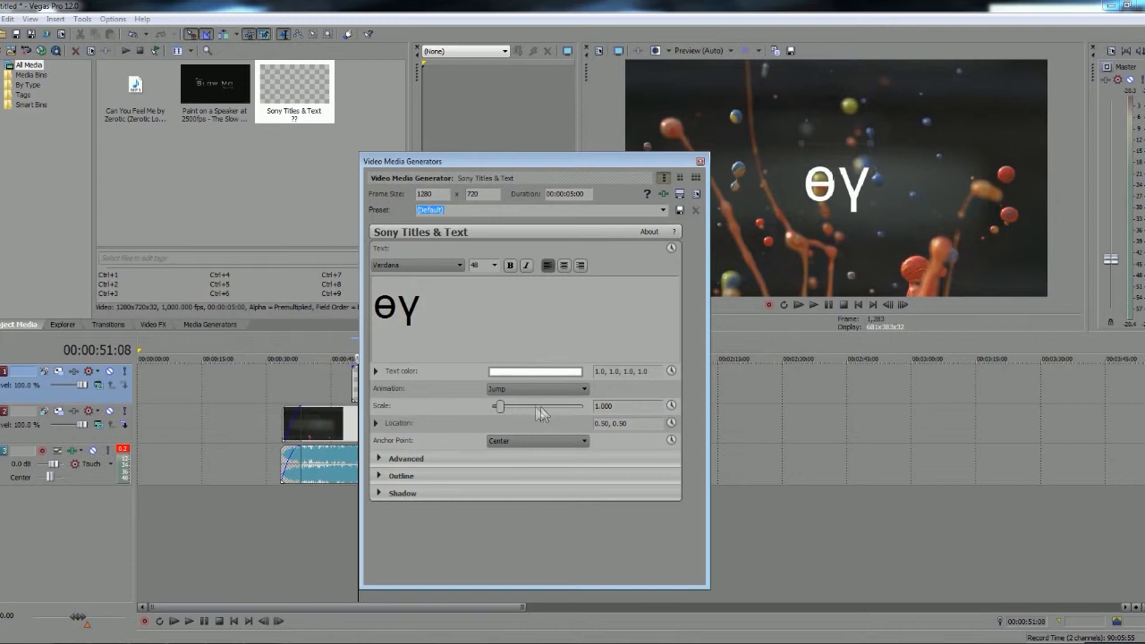
{"action": "left_click", "coordinate": [376, 423]}
{"action": "mouse_move", "coordinate": [558, 465]}
{"action": "left_mouse_down"}
{"action": "mouse_move", "coordinate": [567, 474]}
{"action": "mouse_move", "coordinate": [556, 468]}
{"action": "left_mouse_up"}
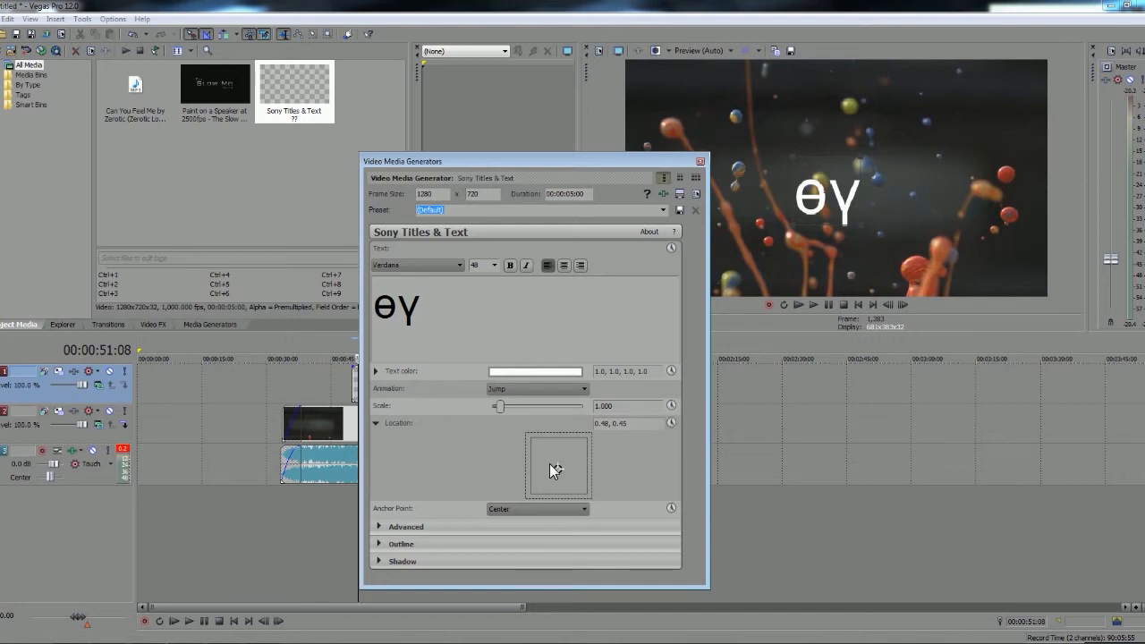
{"action": "left_click", "coordinate": [377, 528]}
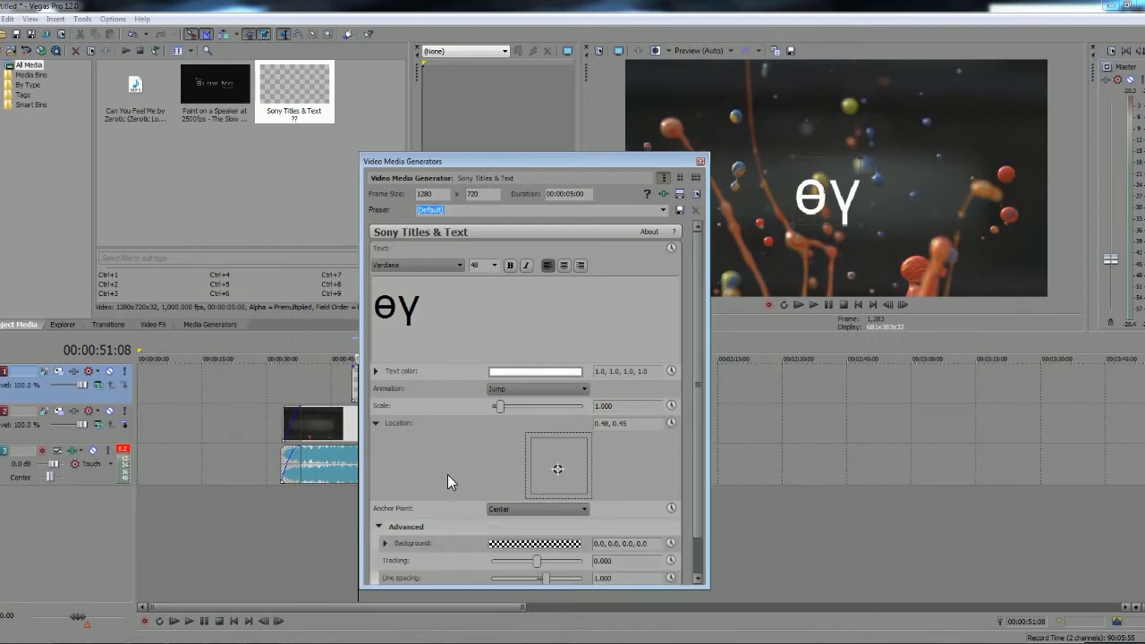
Expand the title's Outline and Shadow settings and look over the list of available media generators
{"action": "scroll", "coordinate": [461, 546], "scroll_direction": "down", "scroll_amount": 1}
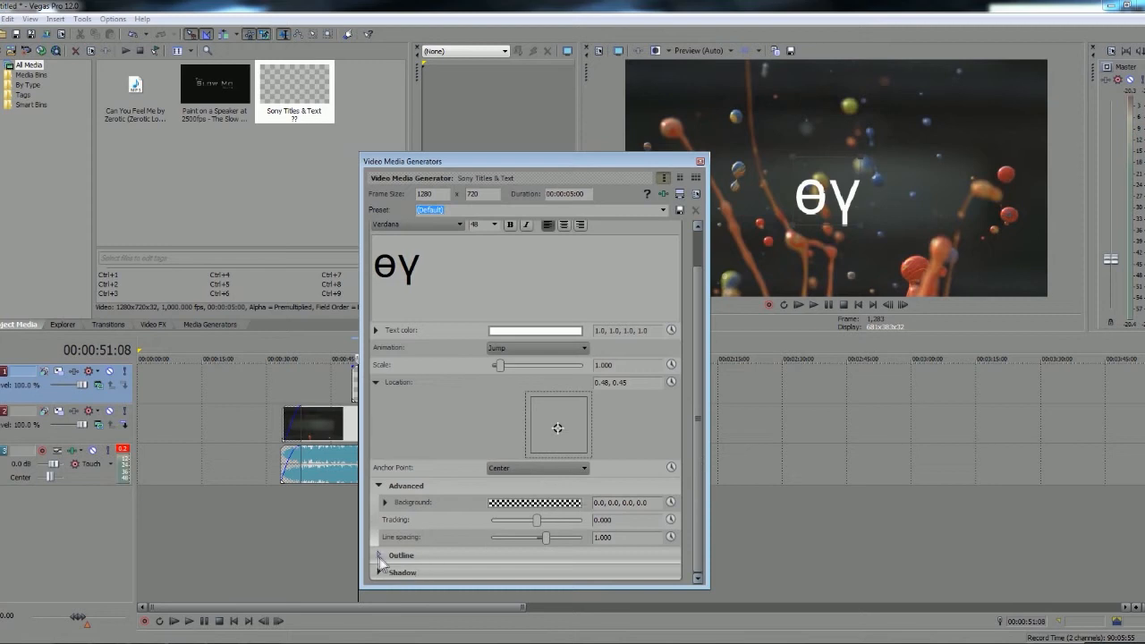
{"action": "left_click", "coordinate": [391, 558]}
{"action": "left_click", "coordinate": [383, 575]}
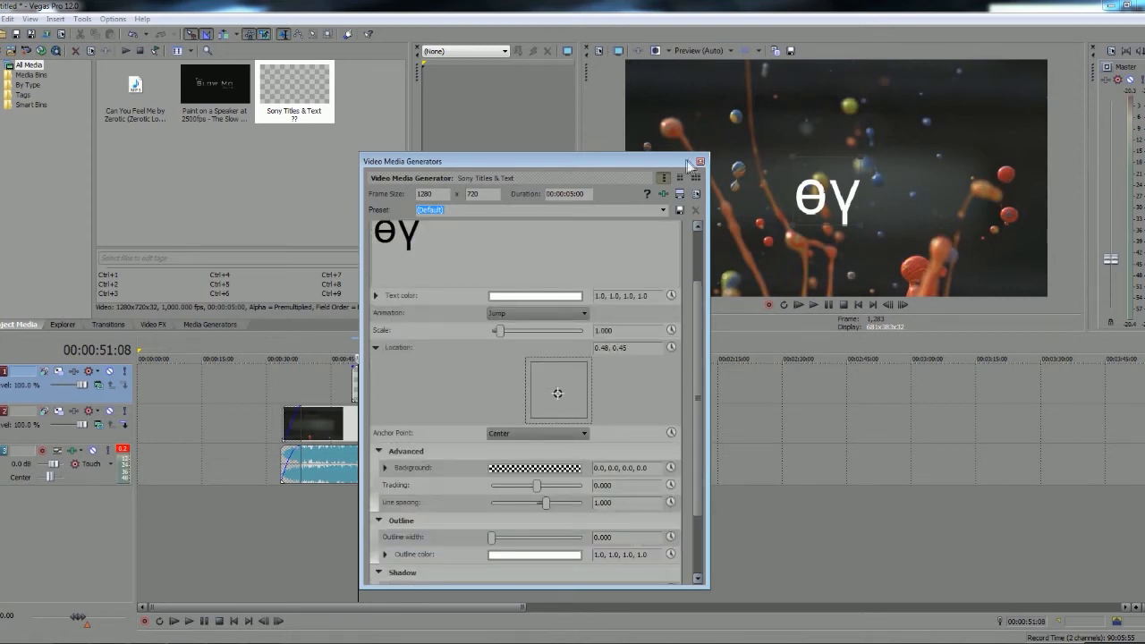
{"action": "left_click", "coordinate": [660, 197]}
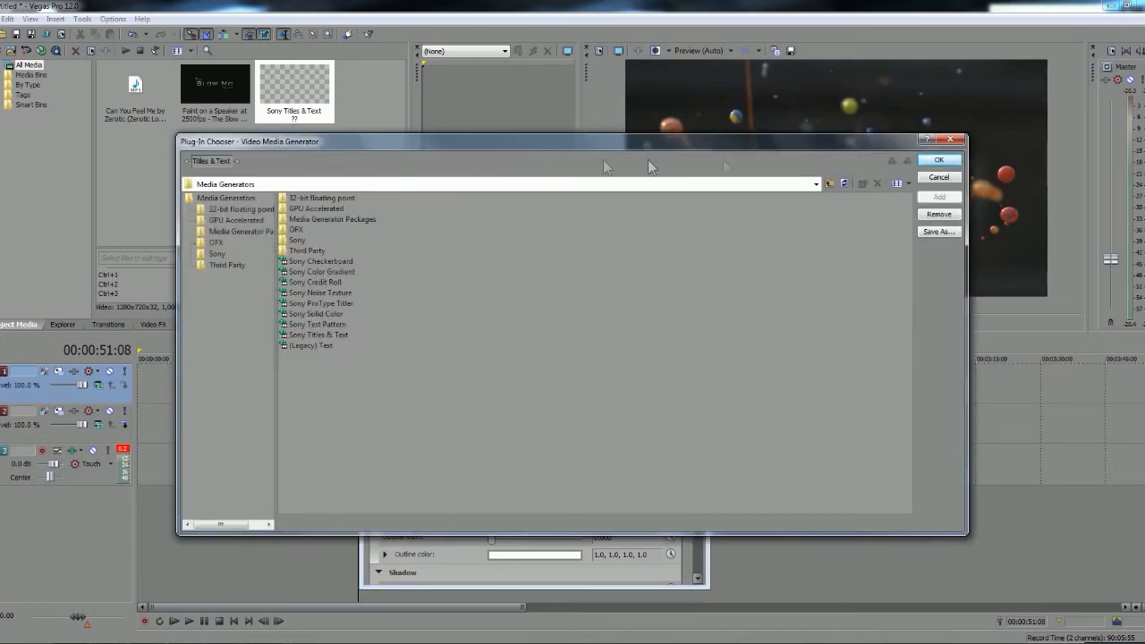
{"action": "left_click", "coordinate": [934, 178]}
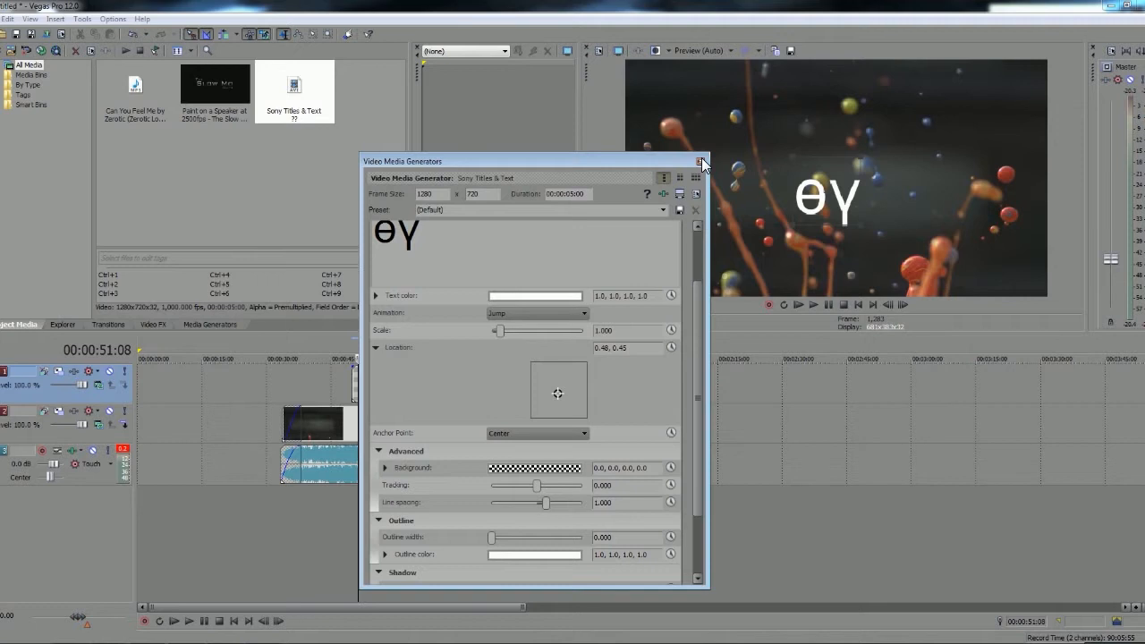
Close the title's settings and delete the title event from the timeline
{"action": "left_click", "coordinate": [700, 162]}
{"action": "key", "text": "Delete"}
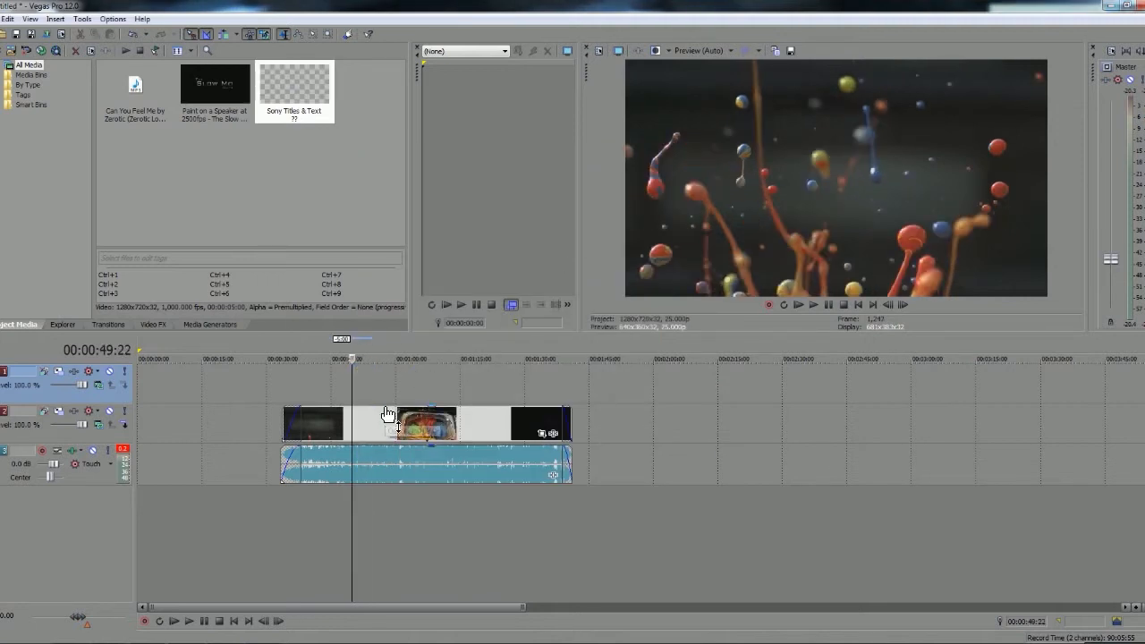
Open Event Pan/Crop for the paint clip and shrink the crop frame to about 1,072 × 603 at about 00:00:11:05
{"action": "left_click", "coordinate": [474, 427]}
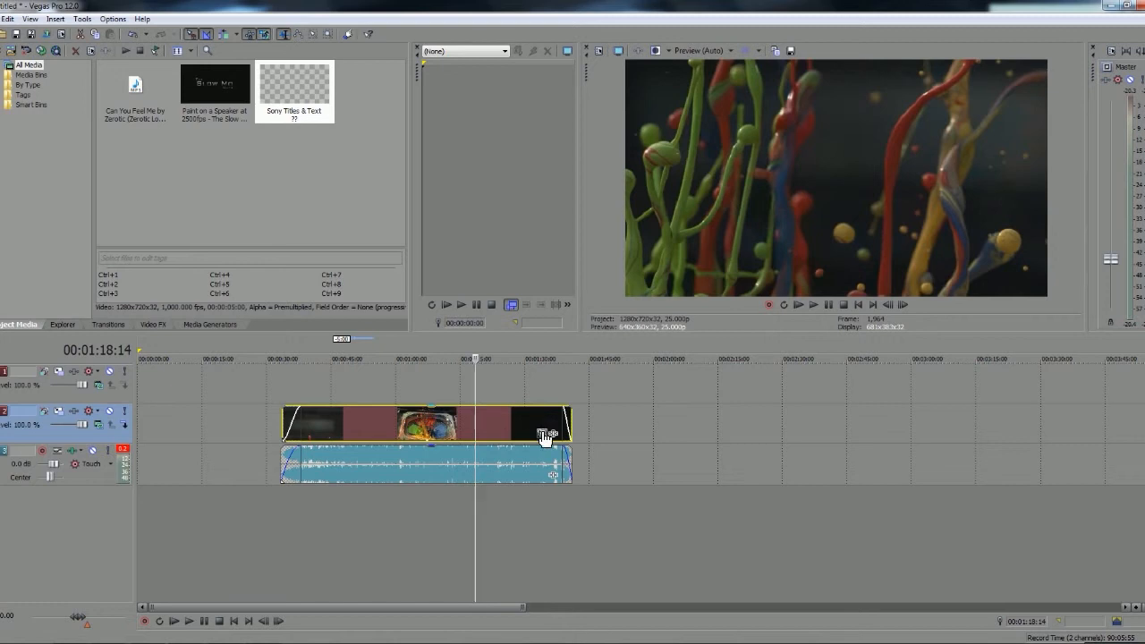
{"action": "left_click", "coordinate": [435, 432]}
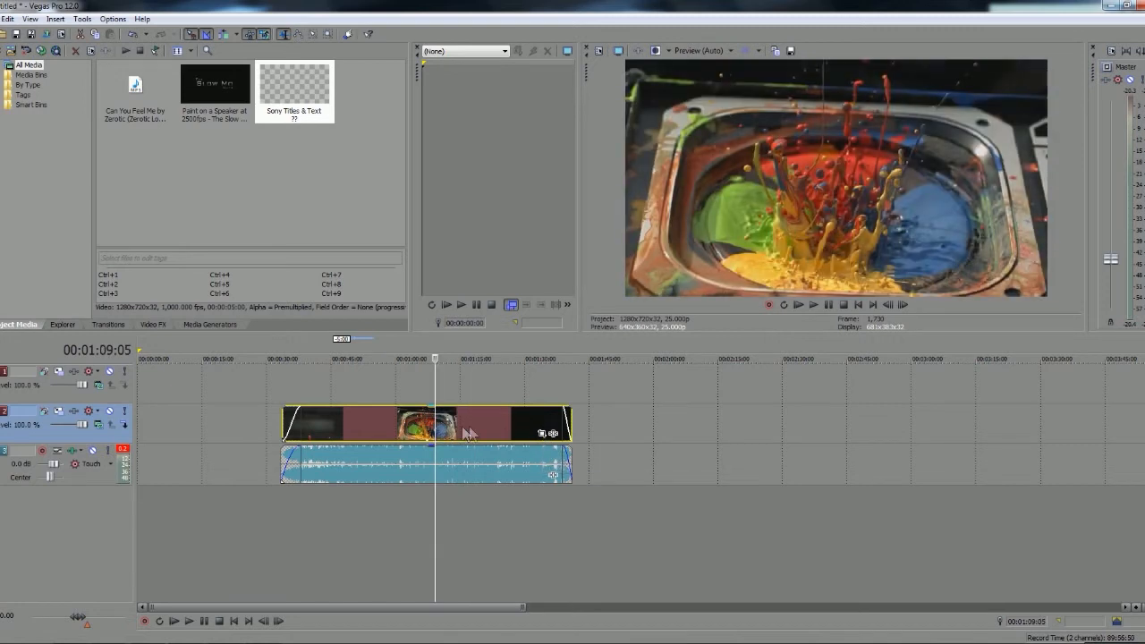
{"action": "left_click", "coordinate": [287, 425]}
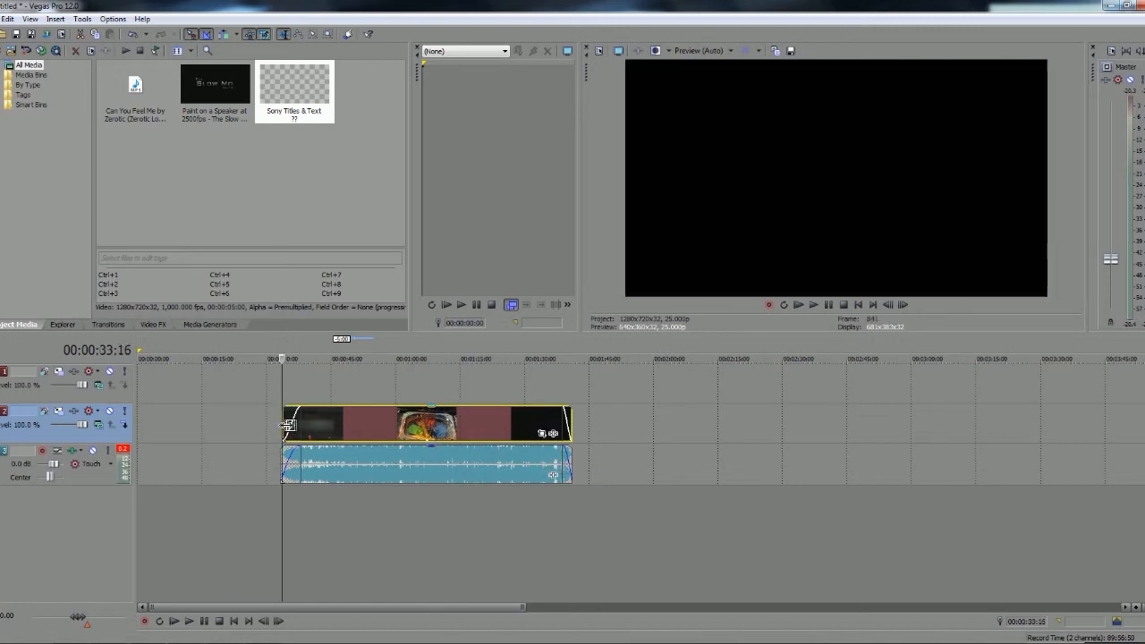
{"action": "left_click", "coordinate": [542, 435]}
{"action": "mouse_move", "coordinate": [636, 296]}
{"action": "left_mouse_down"}
{"action": "mouse_move", "coordinate": [524, 224]}
{"action": "mouse_move", "coordinate": [743, 219]}
{"action": "mouse_move", "coordinate": [703, 314]}
{"action": "mouse_move", "coordinate": [556, 166]}
{"action": "mouse_move", "coordinate": [646, 254]}
{"action": "mouse_move", "coordinate": [724, 286]}
{"action": "mouse_move", "coordinate": [821, 375]}
{"action": "mouse_move", "coordinate": [780, 330]}
{"action": "left_mouse_up"}
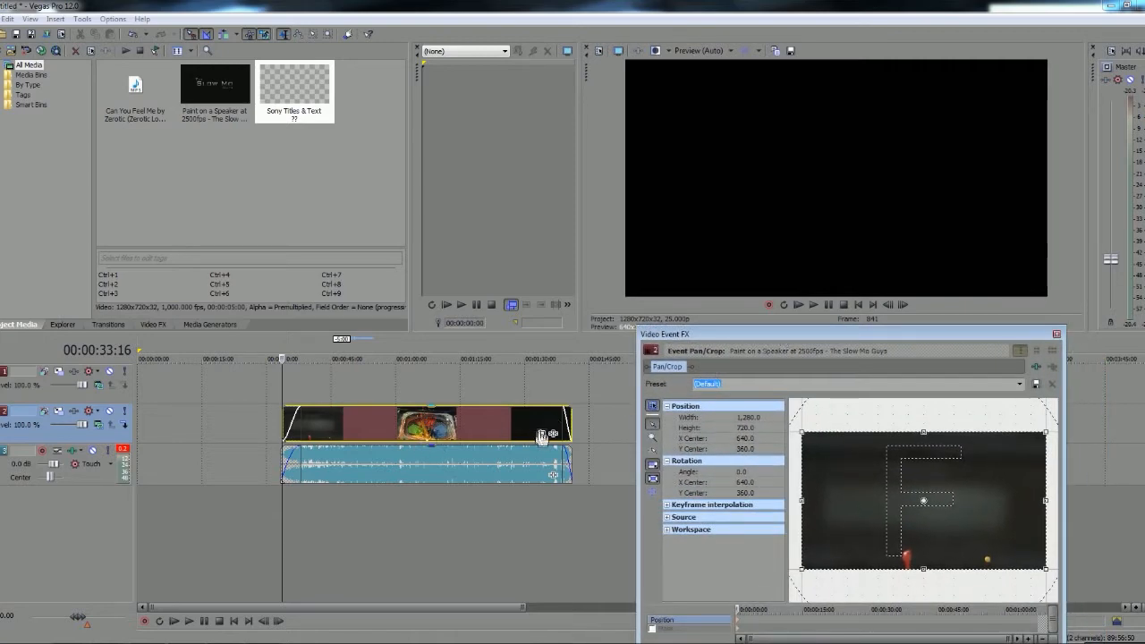
{"action": "left_click_drag", "start_coordinate": [701, 335], "coordinate": [366, 307]}
{"action": "left_click_drag", "start_coordinate": [414, 583], "coordinate": [459, 585]}
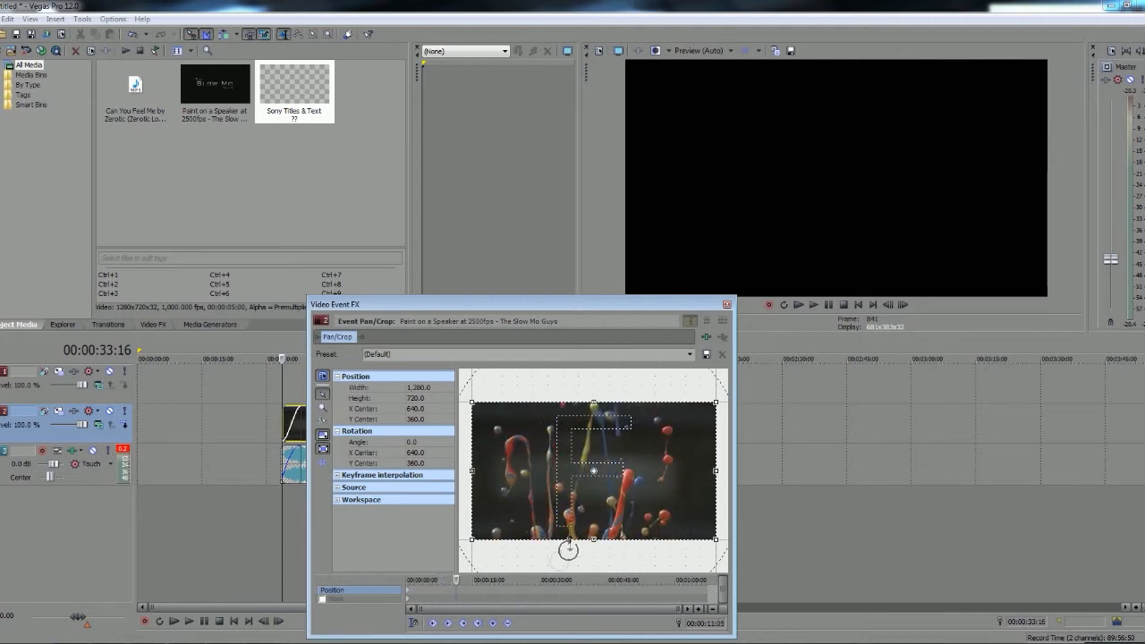
{"action": "left_click_drag", "start_coordinate": [479, 413], "coordinate": [499, 423]}
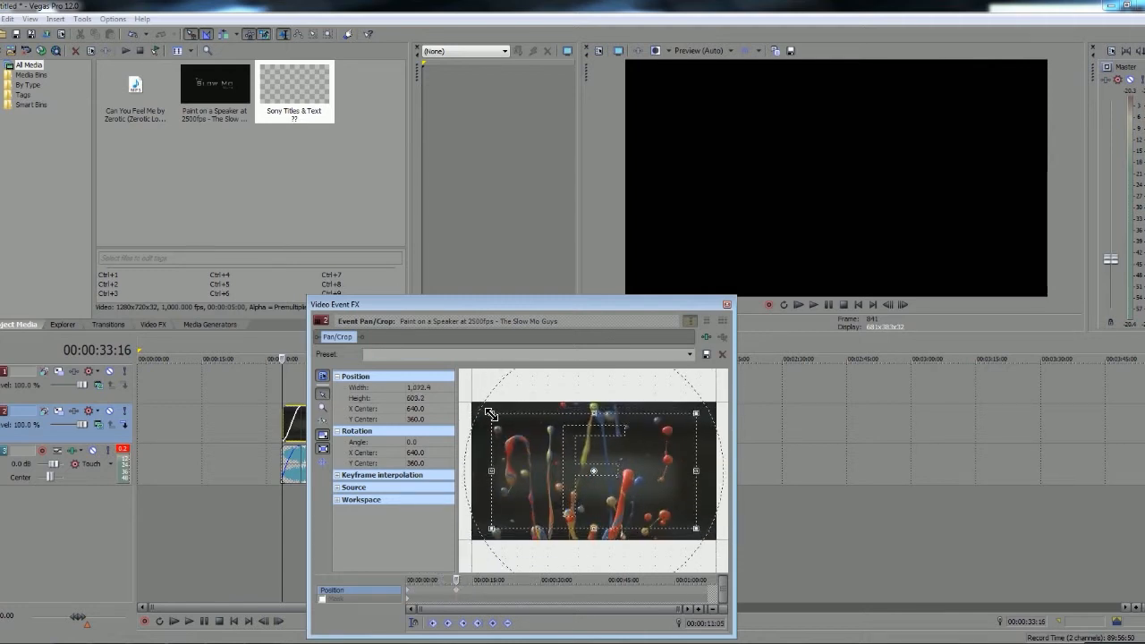
Shift the crop frame vertically at two further points in the clip, ending with Y Center 408.7 at 00:00:43:04
{"action": "left_click_drag", "start_coordinate": [459, 584], "coordinate": [507, 582]}
{"action": "left_click_drag", "start_coordinate": [534, 499], "coordinate": [535, 491]}
{"action": "left_click_drag", "start_coordinate": [506, 581], "coordinate": [600, 581]}
{"action": "left_click_drag", "start_coordinate": [638, 499], "coordinate": [638, 516]}
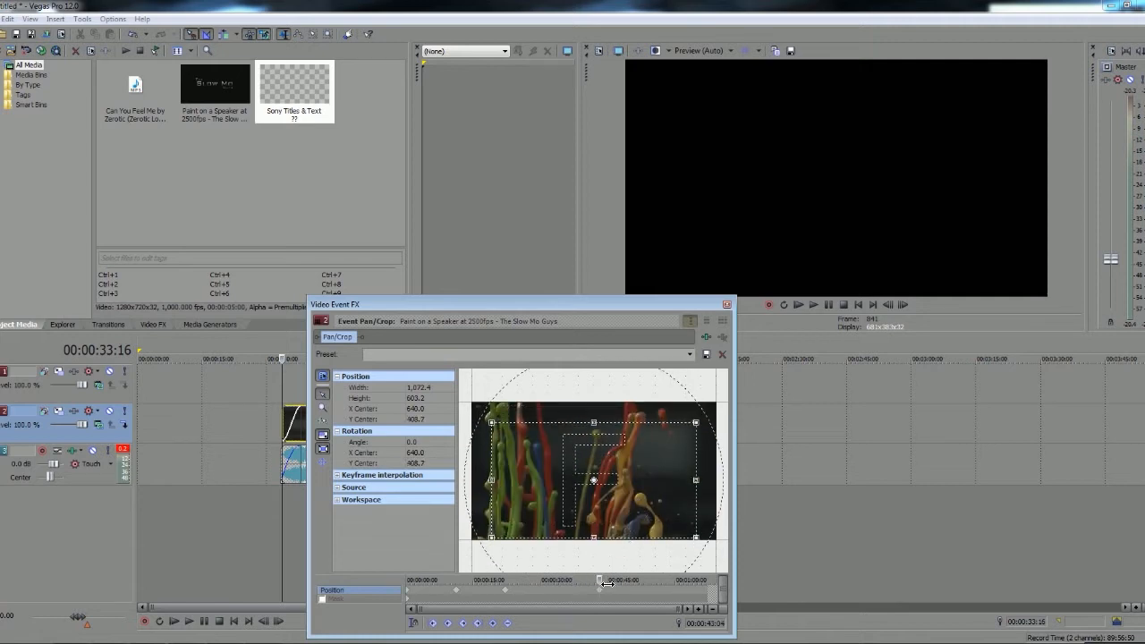
Resize the crop frame to about 1,228 × 691 near the clip's end, check the motion and close the pan/crop settings
{"action": "left_click_drag", "start_coordinate": [607, 583], "coordinate": [703, 581]}
{"action": "left_click_drag", "start_coordinate": [695, 537], "coordinate": [666, 523]}
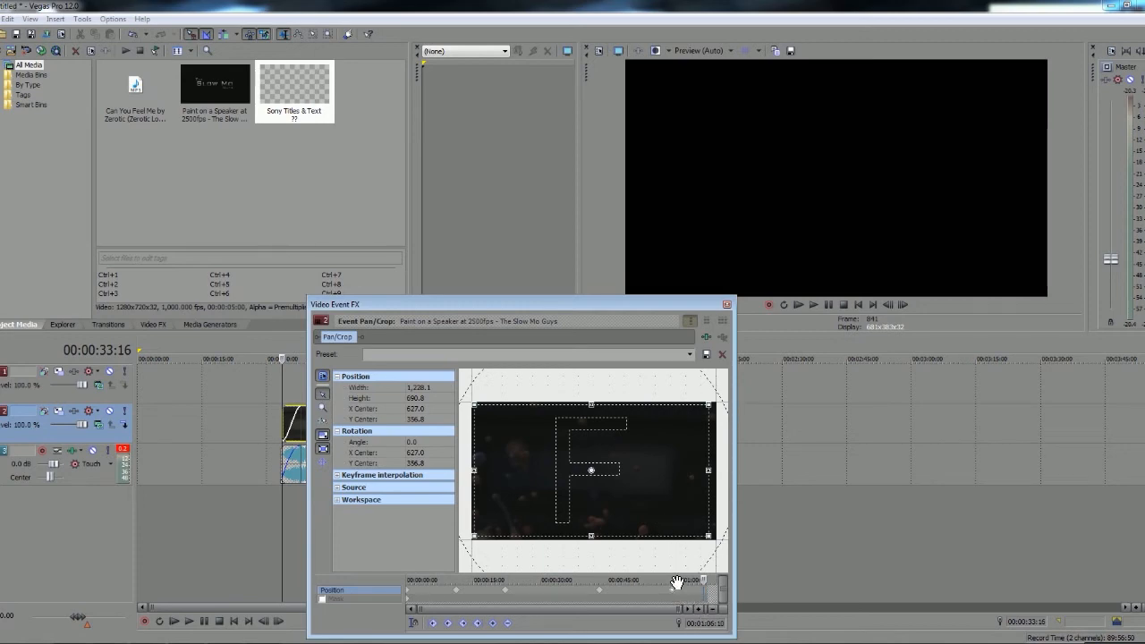
{"action": "left_click_drag", "start_coordinate": [705, 582], "coordinate": [642, 584]}
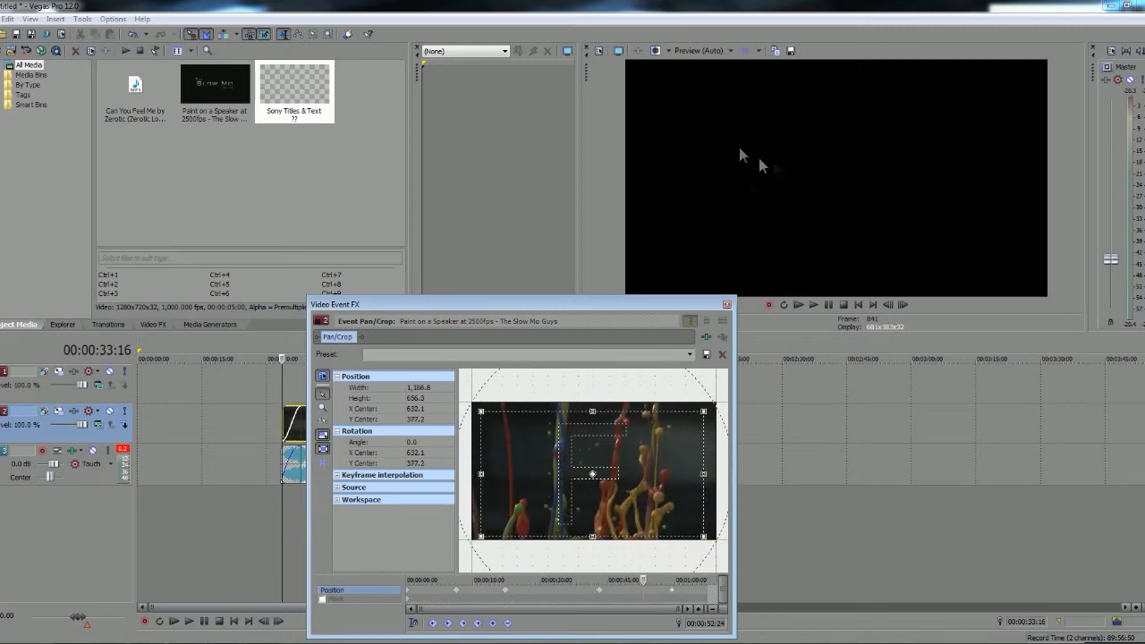
{"action": "left_click", "coordinate": [726, 306]}
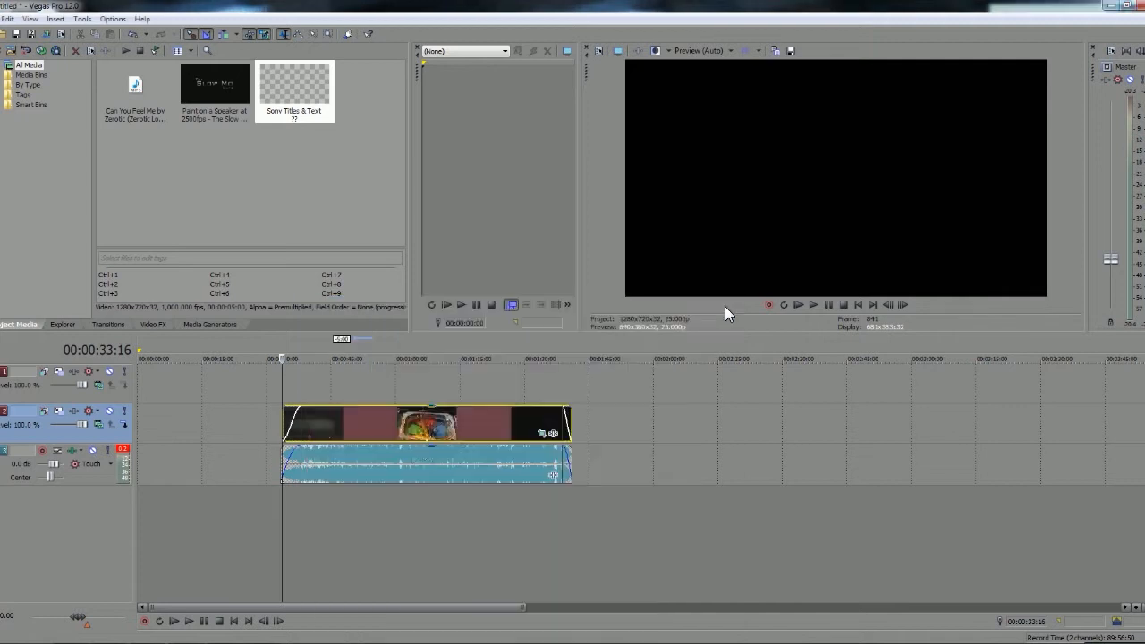
Play the cropped clip from about 00:00:49 to preview it, and lower the master output volume
{"action": "left_click", "coordinate": [349, 430]}
{"action": "left_click", "coordinate": [830, 306]}
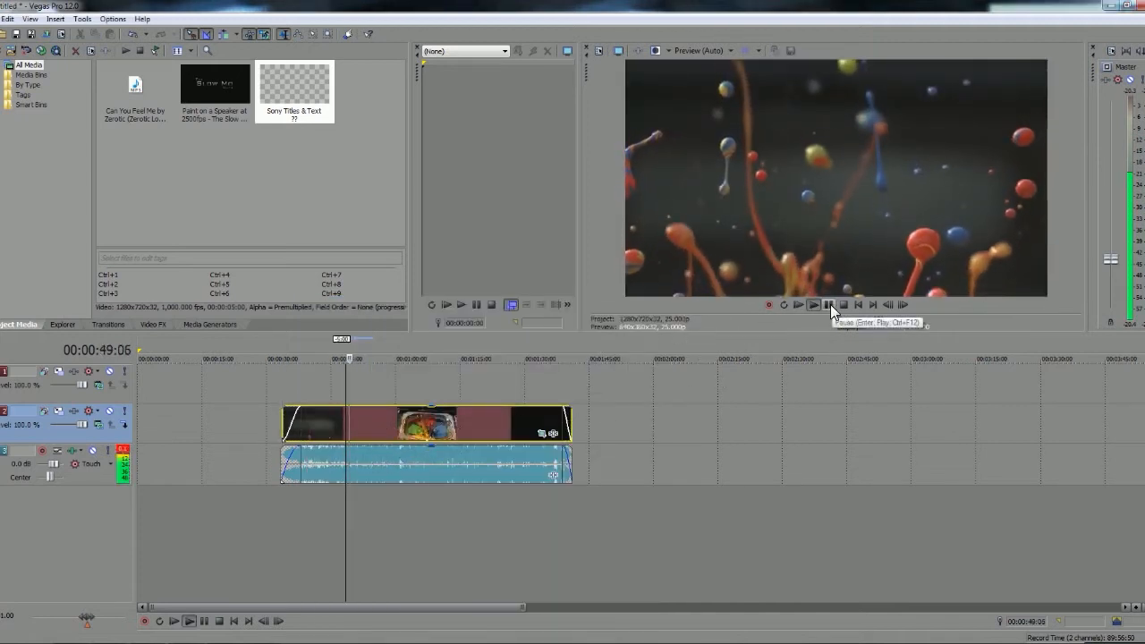
{"action": "left_click_drag", "start_coordinate": [1109, 259], "coordinate": [1109, 287]}
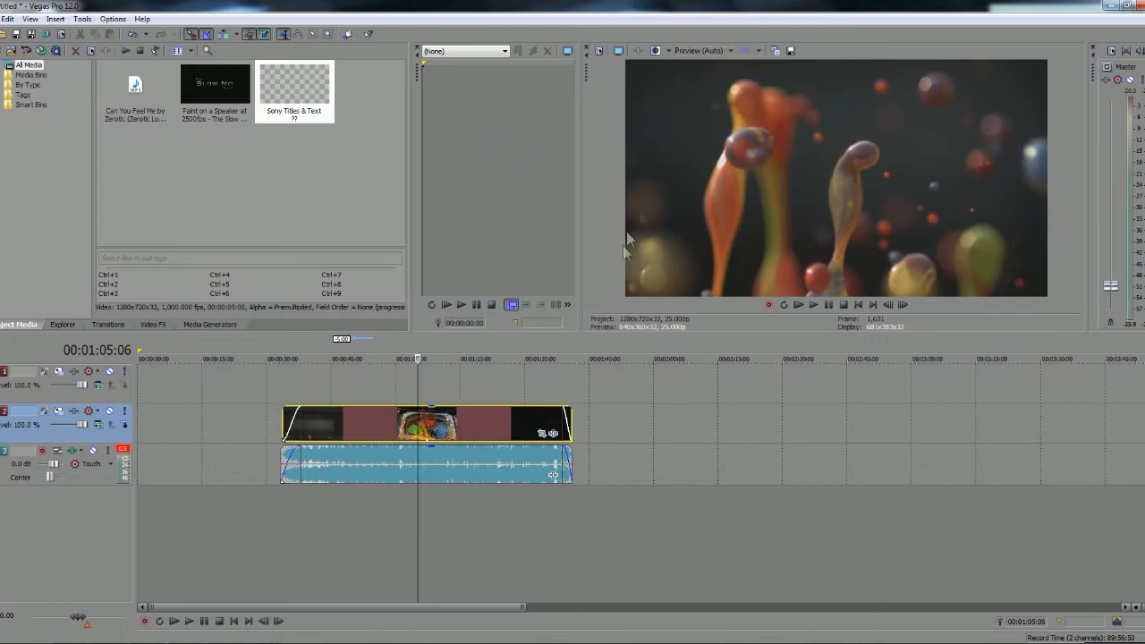
Disable resampling in the paint clip's event properties
{"action": "right_click", "coordinate": [454, 421]}
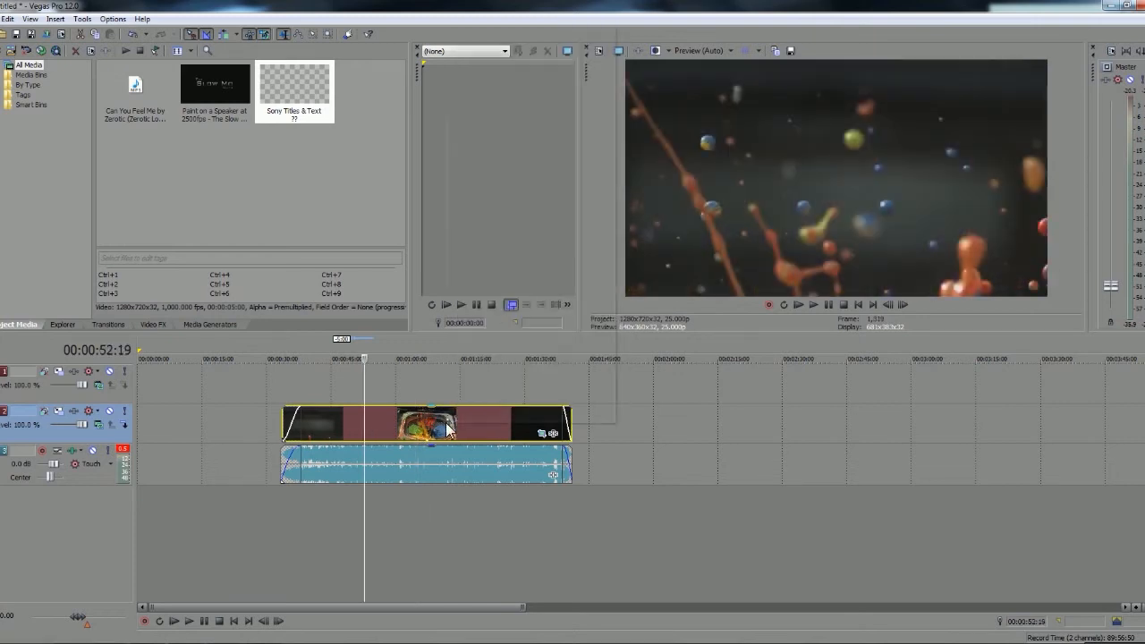
{"action": "right_click", "coordinate": [446, 422]}
{"action": "left_click", "coordinate": [479, 414]}
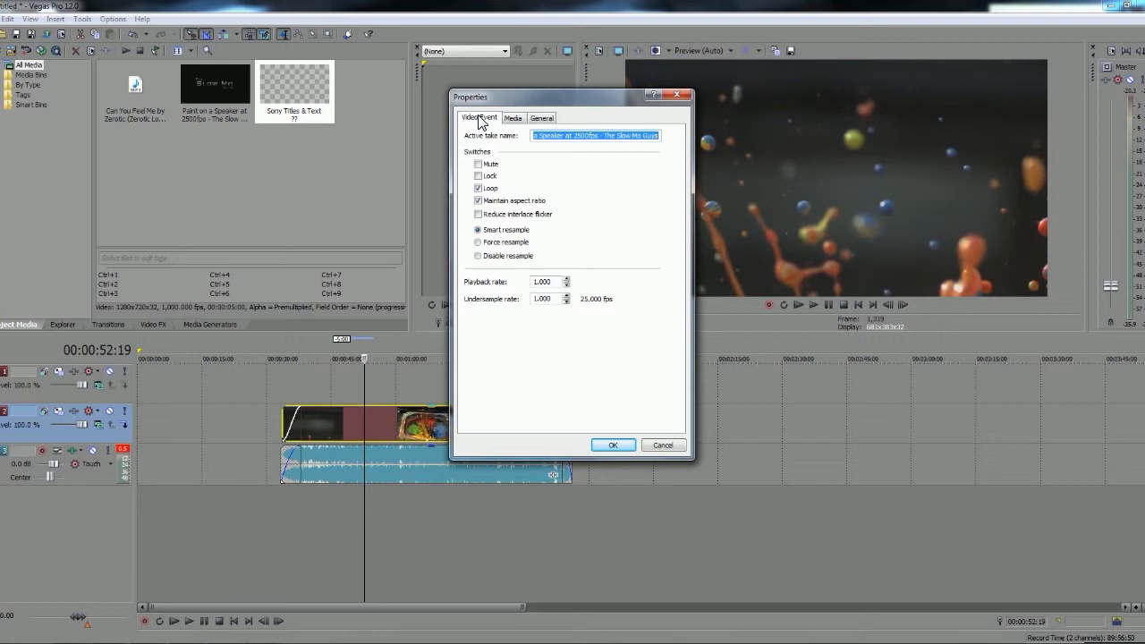
{"action": "left_click", "coordinate": [502, 257]}
{"action": "left_click", "coordinate": [613, 444]}
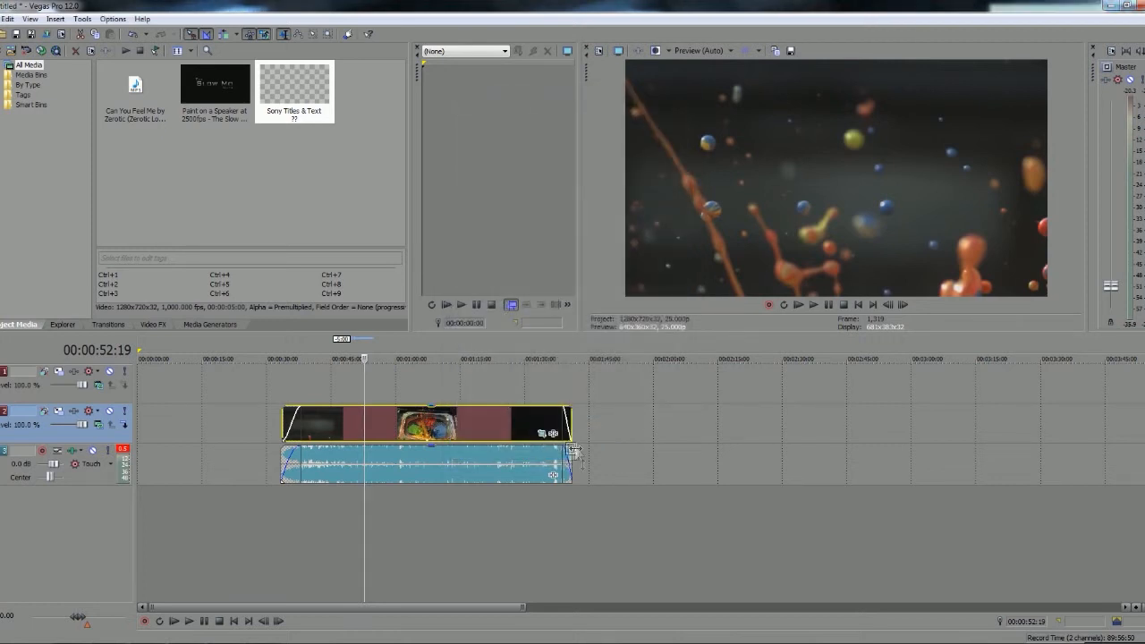
Move to 00:01:17:00 in the clip and set the video preview quality to Best (Half)
{"action": "left_click", "coordinate": [430, 424]}
{"action": "left_click", "coordinate": [467, 422]}
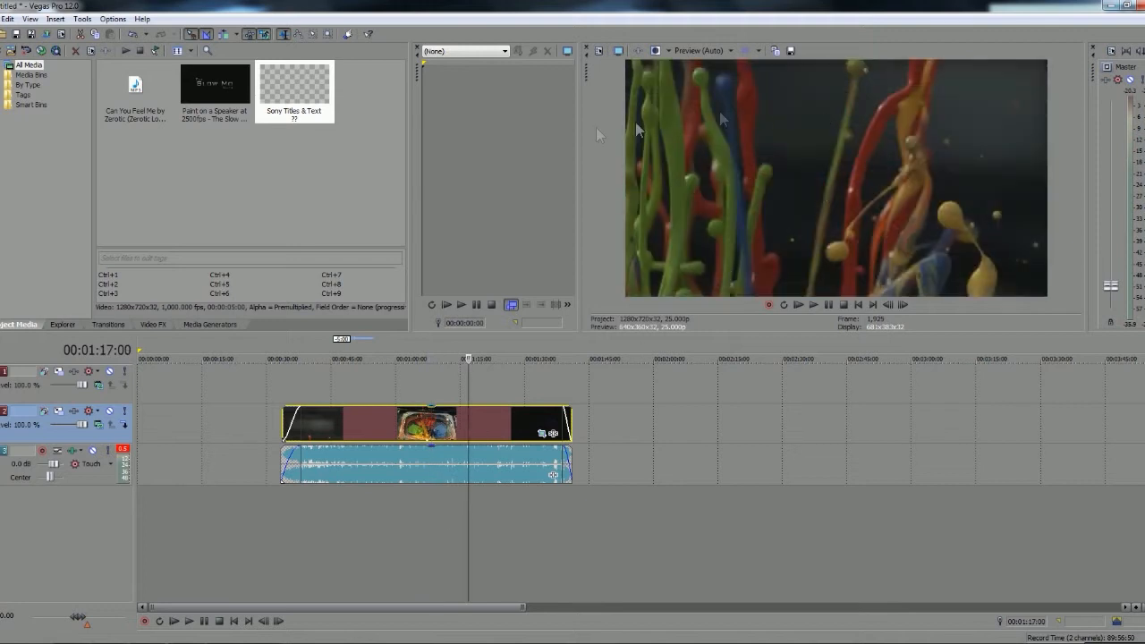
{"action": "left_click", "coordinate": [724, 51]}
{"action": "left_click", "coordinate": [723, 48]}
{"action": "left_click", "coordinate": [715, 50]}
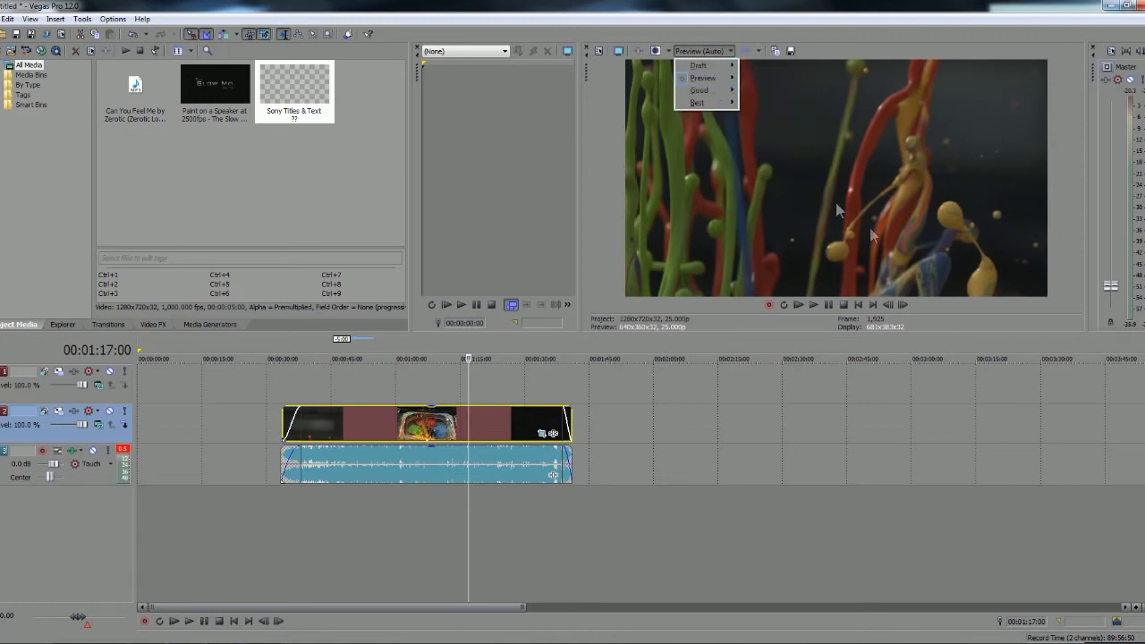
{"action": "mouse_move", "coordinate": [707, 94]}
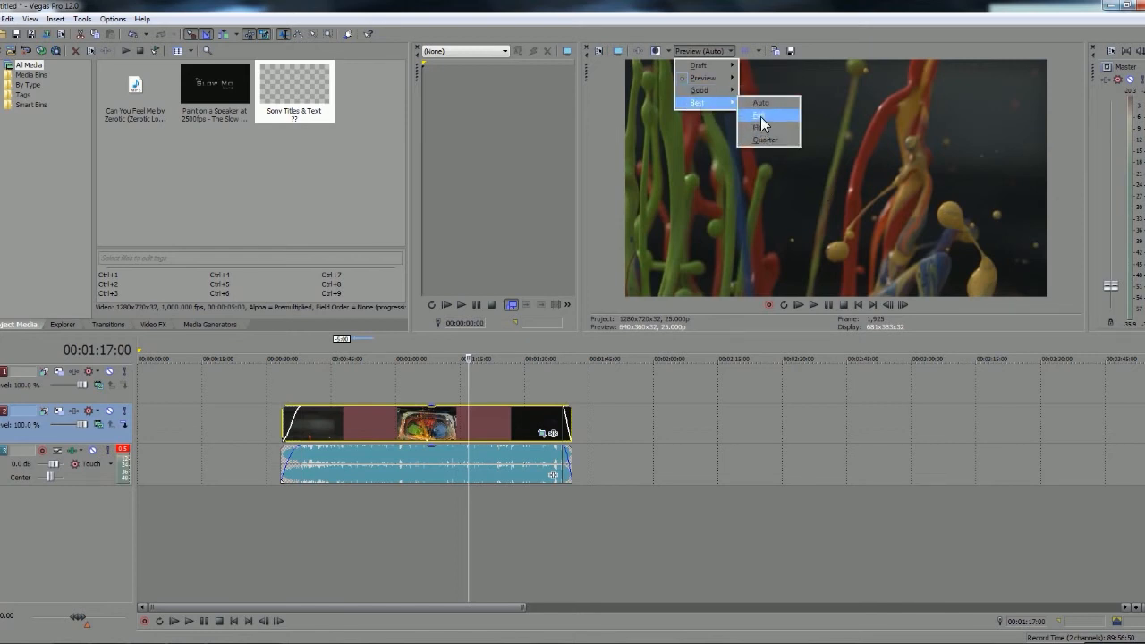
{"action": "left_click", "coordinate": [763, 129]}
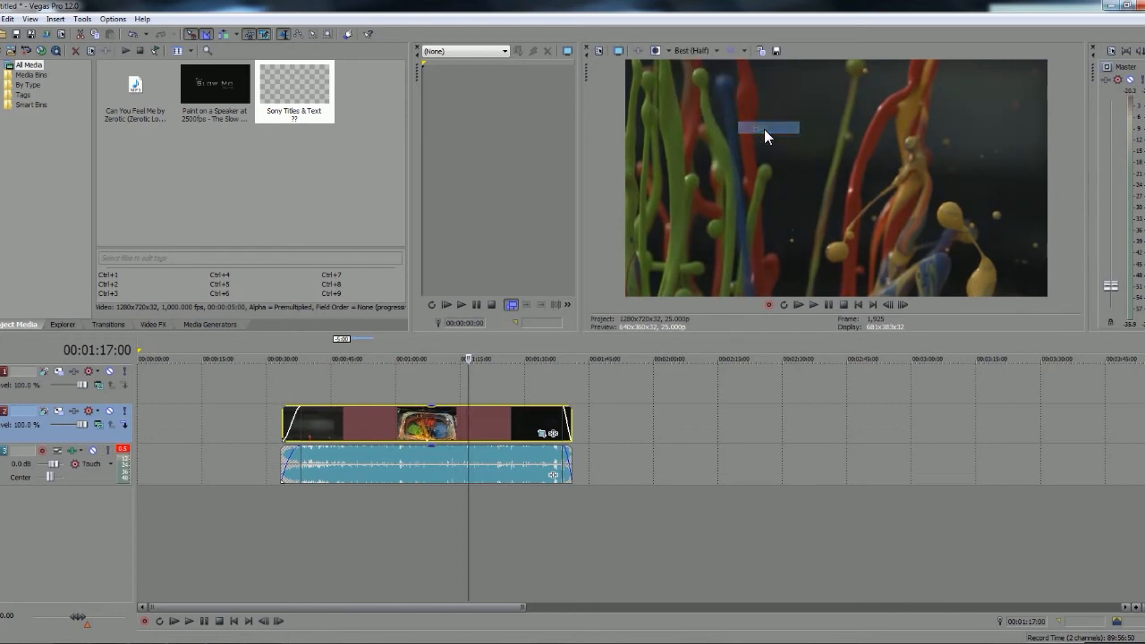
Preview the clip by scrubbing through it and playing from 00:01:01:00, and place the cursor at 00:01:14:21
{"action": "left_click", "coordinate": [495, 421]}
{"action": "left_click", "coordinate": [528, 418]}
{"action": "left_click", "coordinate": [454, 424]}
{"action": "left_click", "coordinate": [400, 427]}
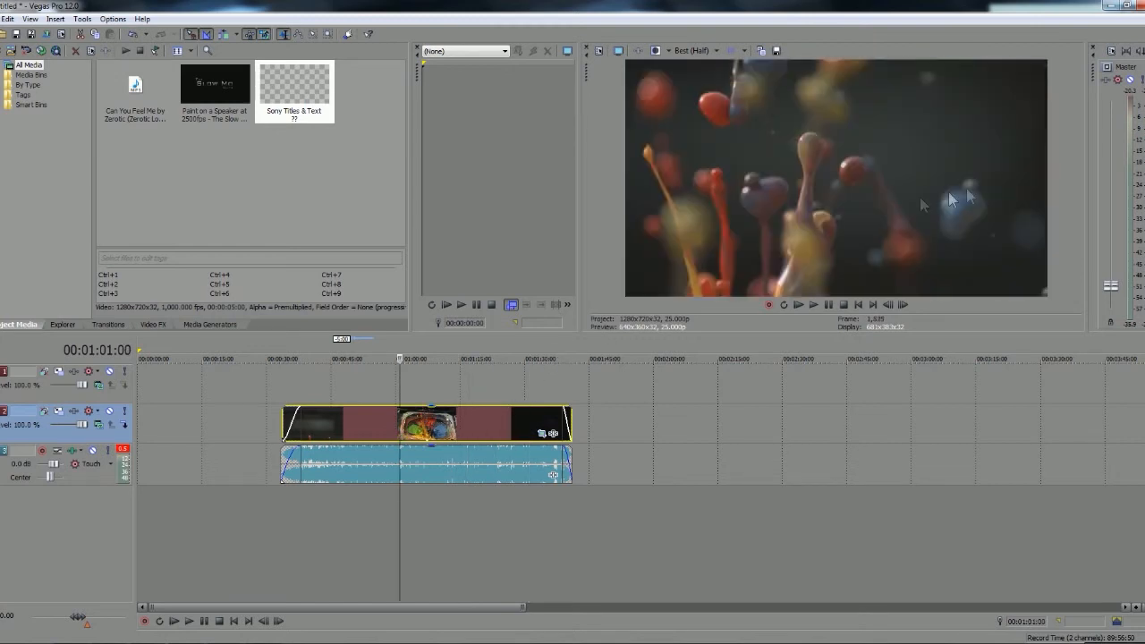
{"action": "left_click", "coordinate": [826, 306]}
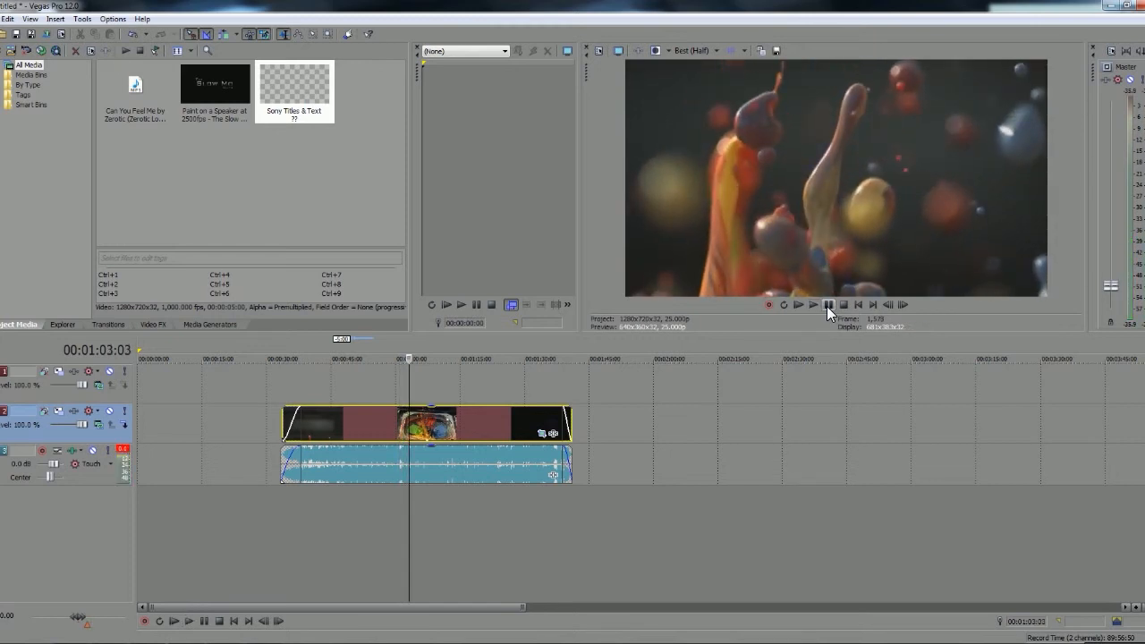
{"action": "left_click", "coordinate": [826, 306]}
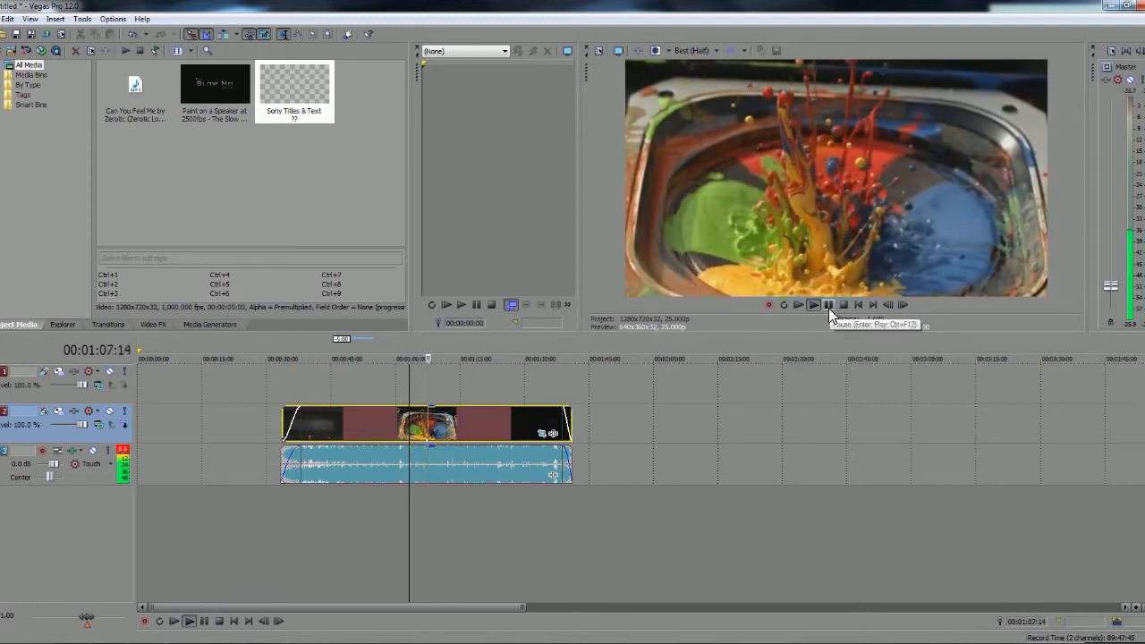
{"action": "left_click", "coordinate": [828, 308]}
{"action": "left_click", "coordinate": [460, 425]}
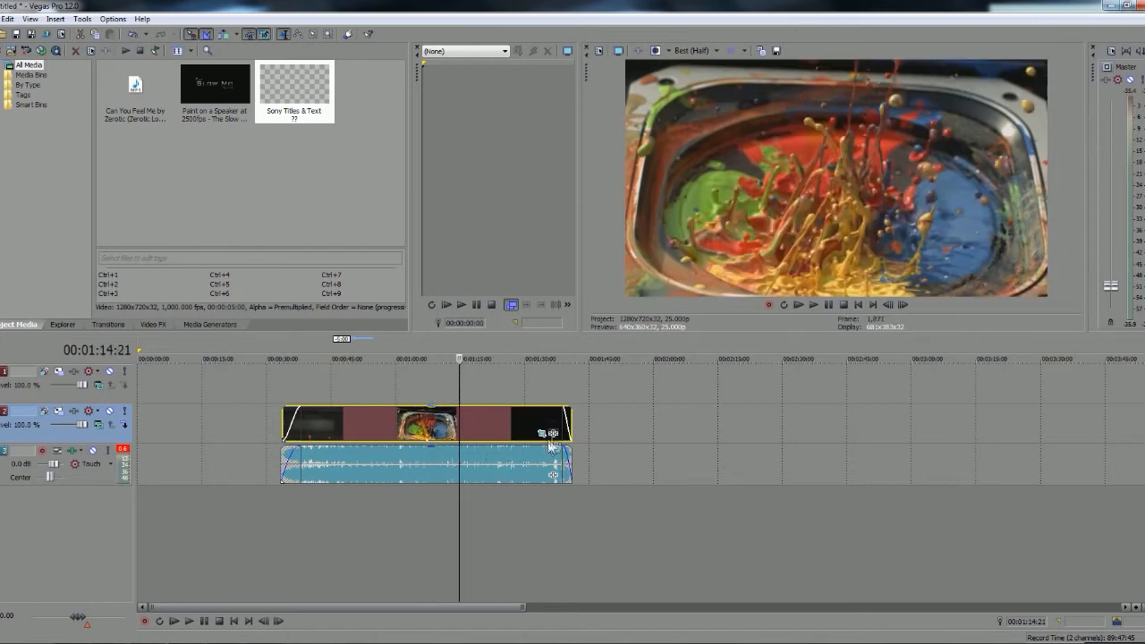
{"action": "left_click", "coordinate": [553, 435]}
{"action": "left_click", "coordinate": [439, 273]}
{"action": "left_click", "coordinate": [444, 335]}
{"action": "left_click", "coordinate": [942, 177]}
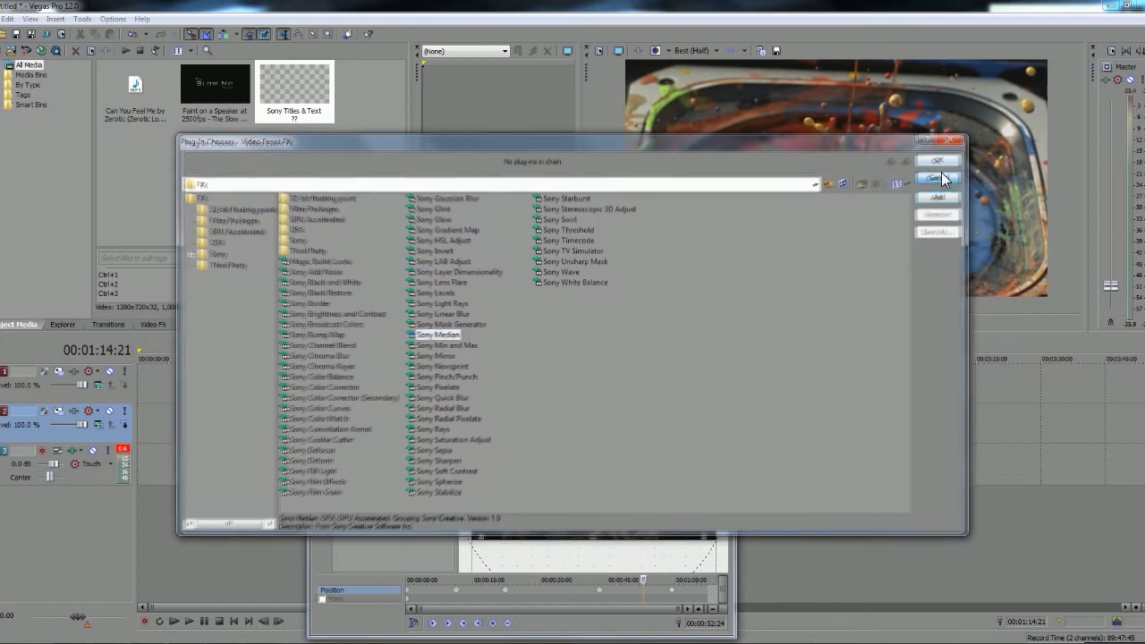
{"action": "left_click", "coordinate": [728, 307]}
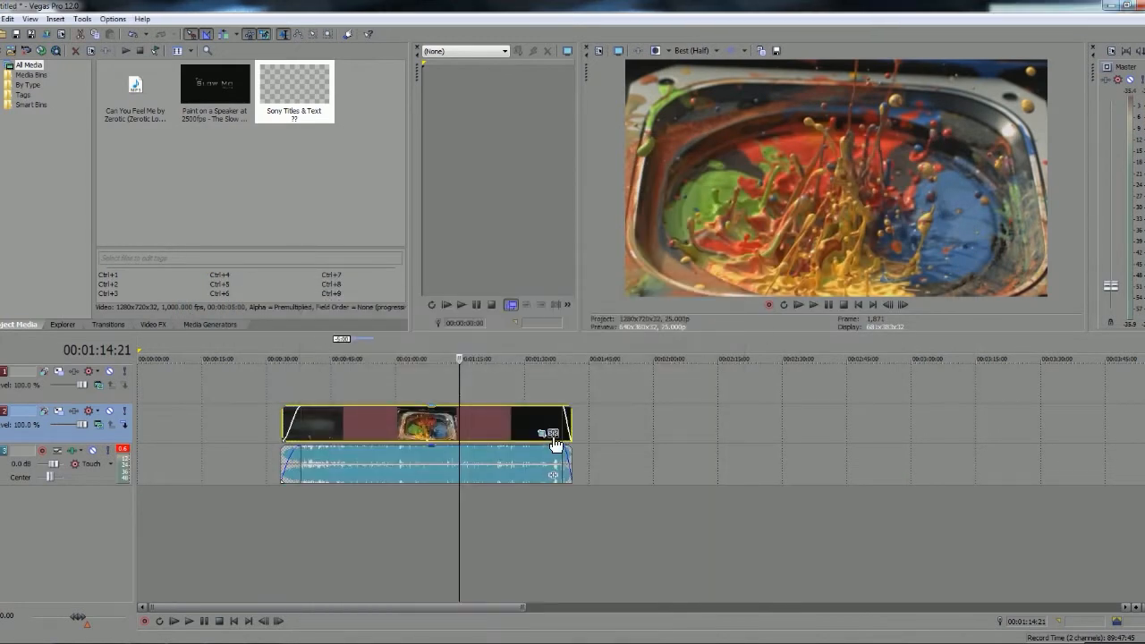
Add the Magic Bullet Looks effect to the paint clip and move its settings window clear of the preview
{"action": "left_click", "coordinate": [553, 435]}
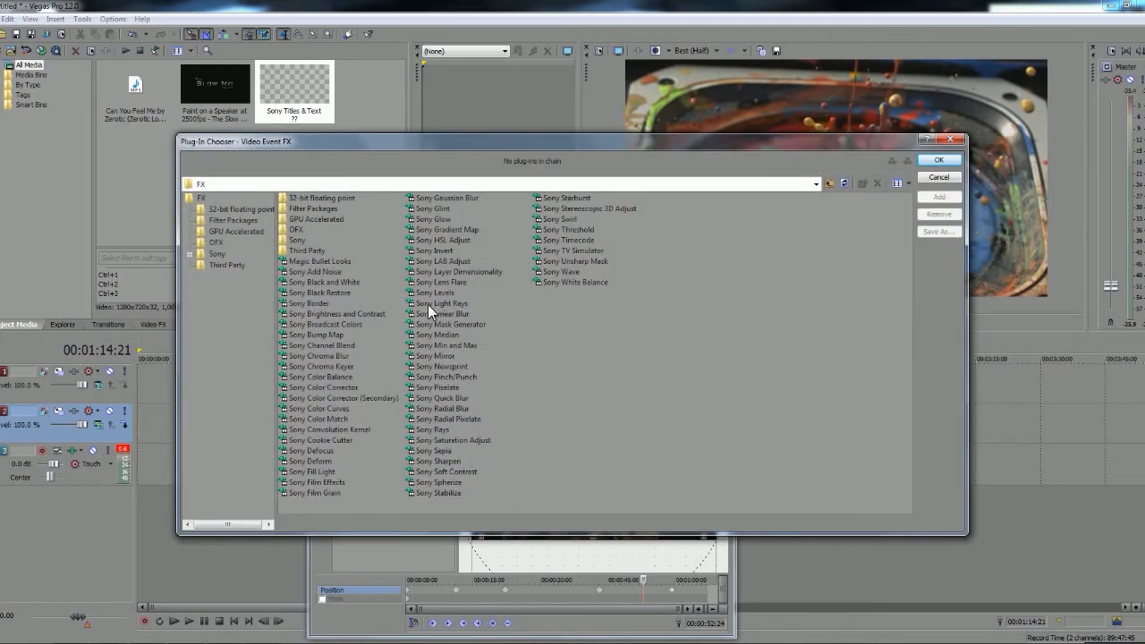
{"action": "left_click", "coordinate": [436, 409]}
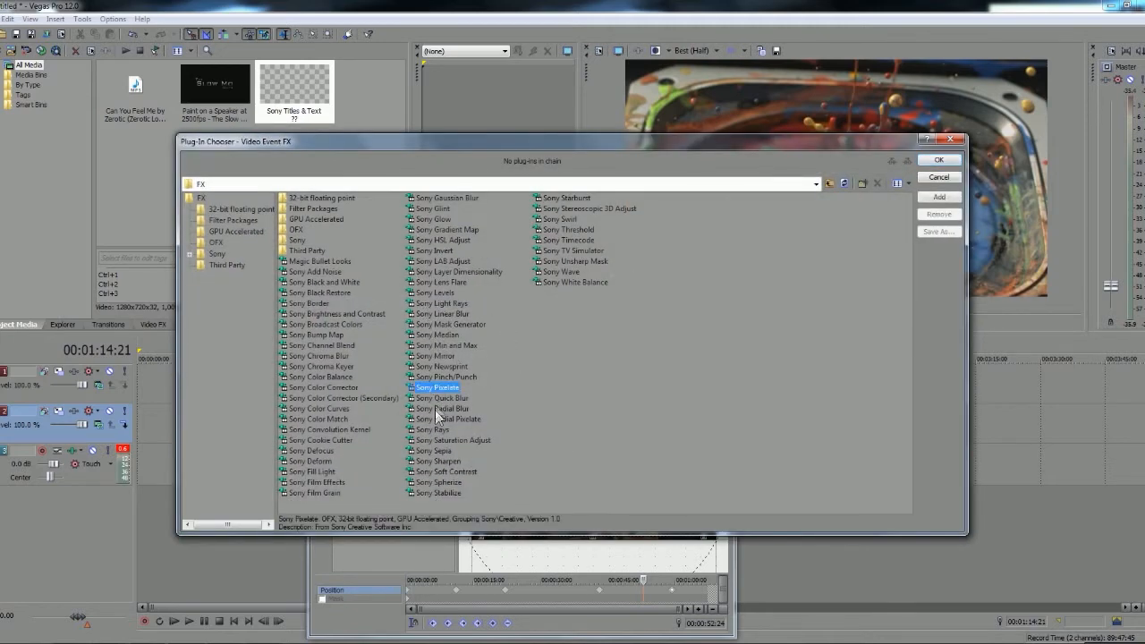
{"action": "left_click", "coordinate": [438, 335]}
{"action": "left_click", "coordinate": [311, 292]}
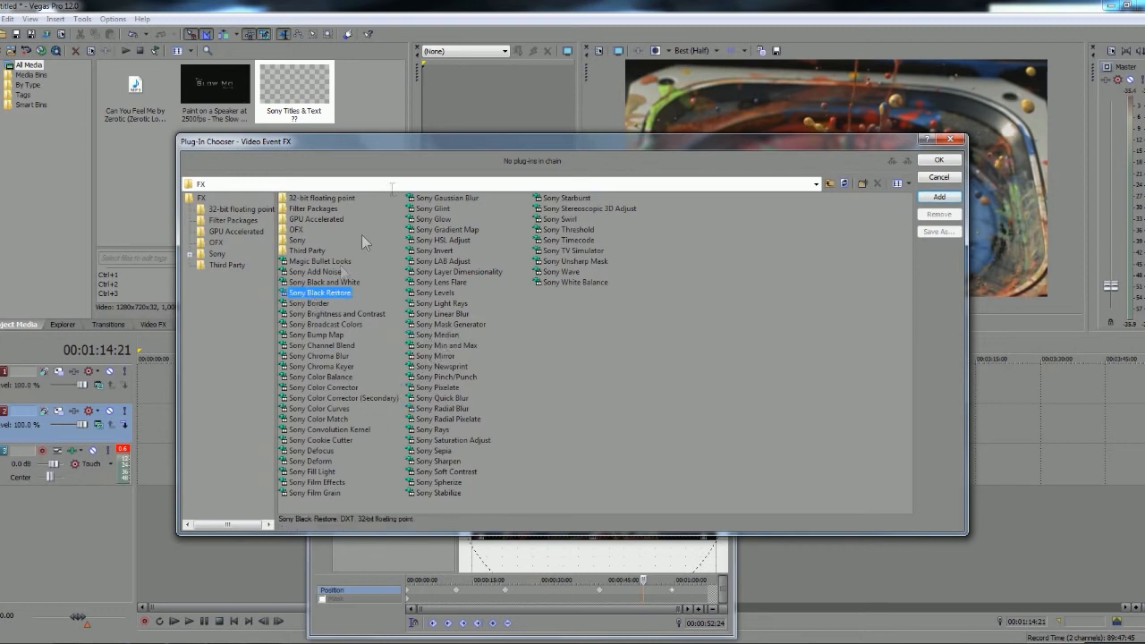
{"action": "double_click", "coordinate": [333, 259]}
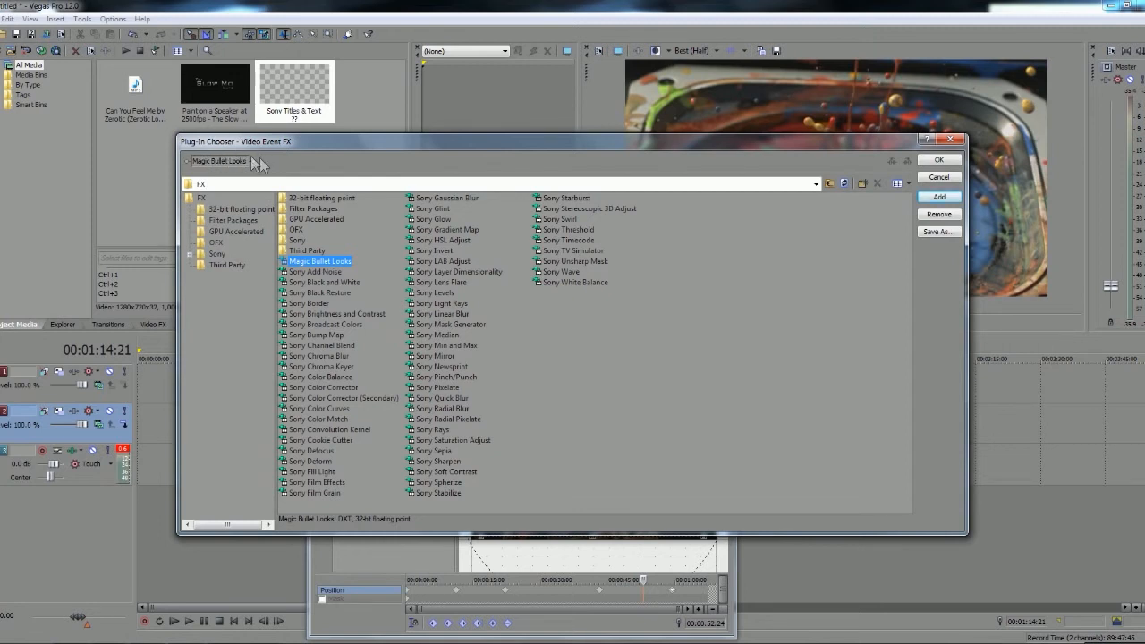
{"action": "left_click", "coordinate": [937, 161]}
{"action": "left_click_drag", "start_coordinate": [423, 302], "coordinate": [361, 263]}
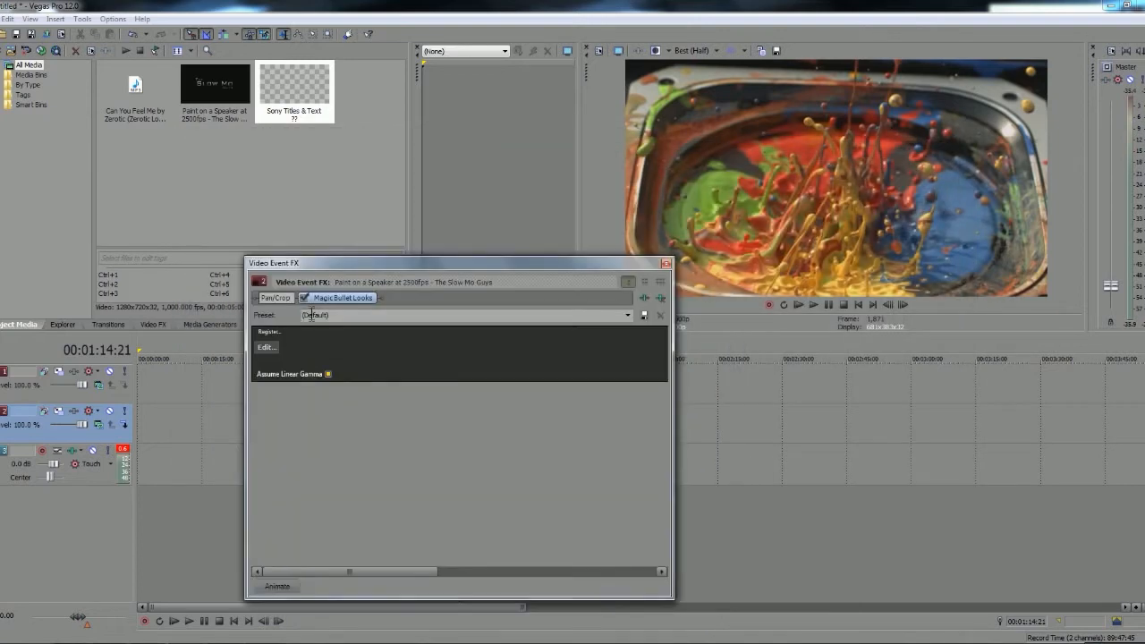
Browse the looks in the Magic Bullet Looks editor and apply the Sharper look to the paint clip
{"action": "left_click", "coordinate": [268, 348]}
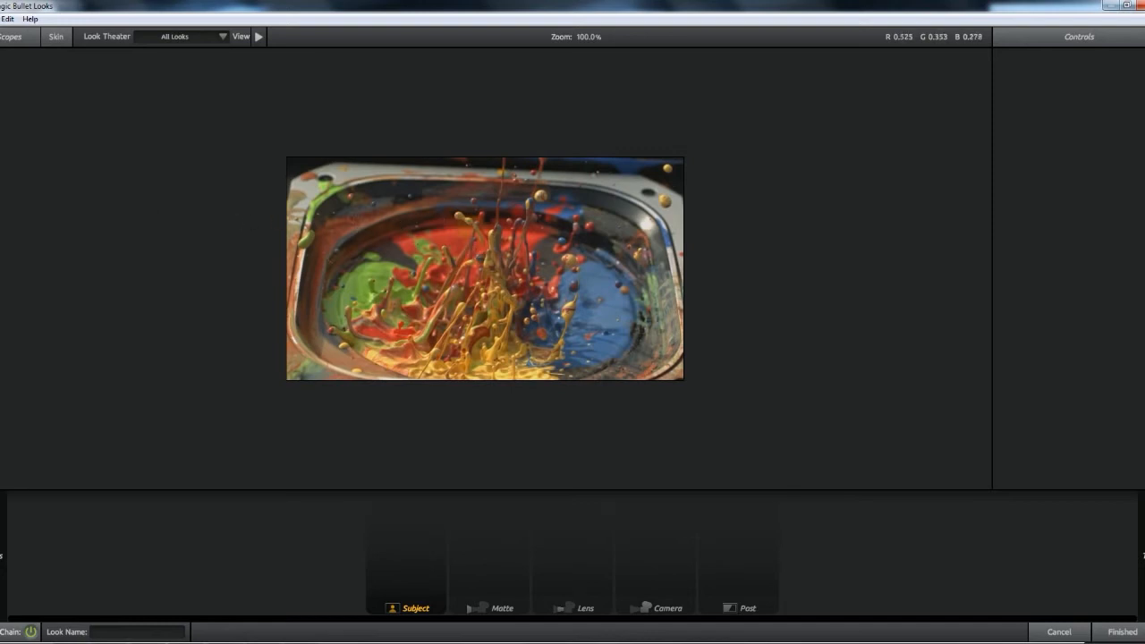
{"action": "mouse_move", "coordinate": [3, 228]}
{"action": "scroll", "coordinate": [80, 244], "scroll_direction": "down", "scroll_amount": 4}
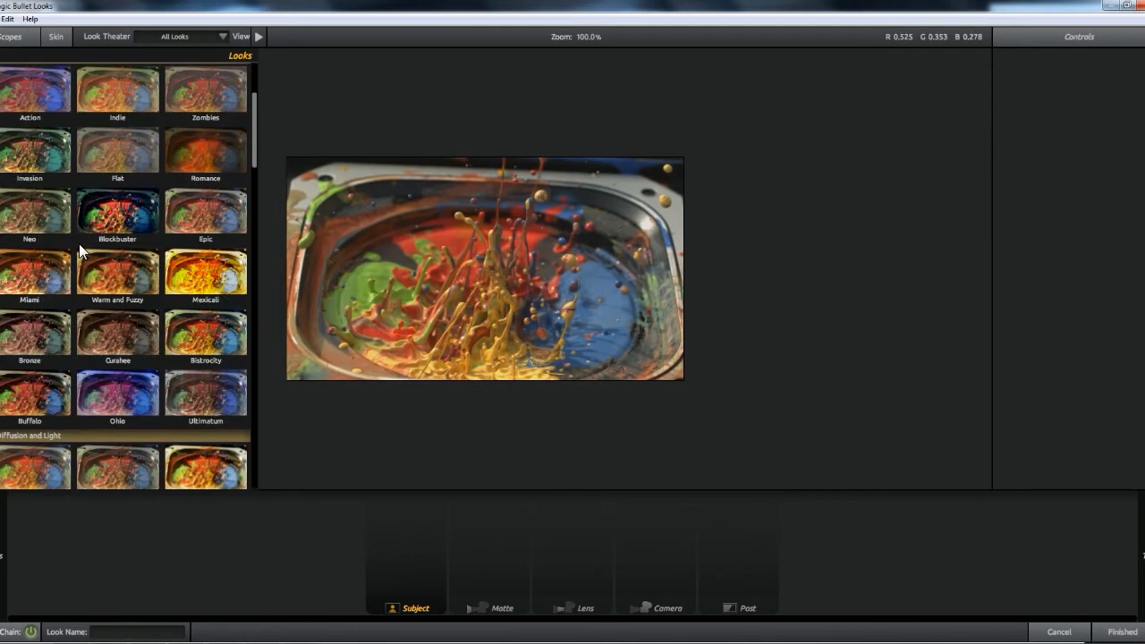
{"action": "scroll", "coordinate": [79, 243], "scroll_direction": "down", "scroll_amount": 2}
{"action": "scroll", "coordinate": [79, 244], "scroll_direction": "down", "scroll_amount": 6}
{"action": "scroll", "coordinate": [84, 247], "scroll_direction": "down", "scroll_amount": 7}
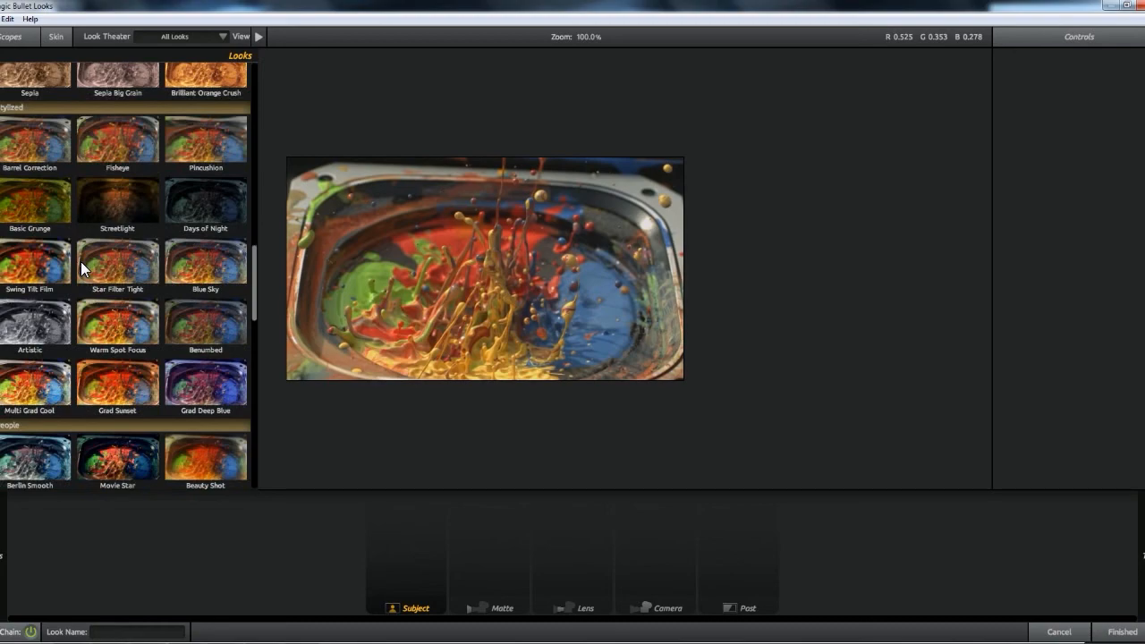
{"action": "scroll", "coordinate": [81, 261], "scroll_direction": "down", "scroll_amount": 2}
{"action": "scroll", "coordinate": [93, 268], "scroll_direction": "down", "scroll_amount": 5}
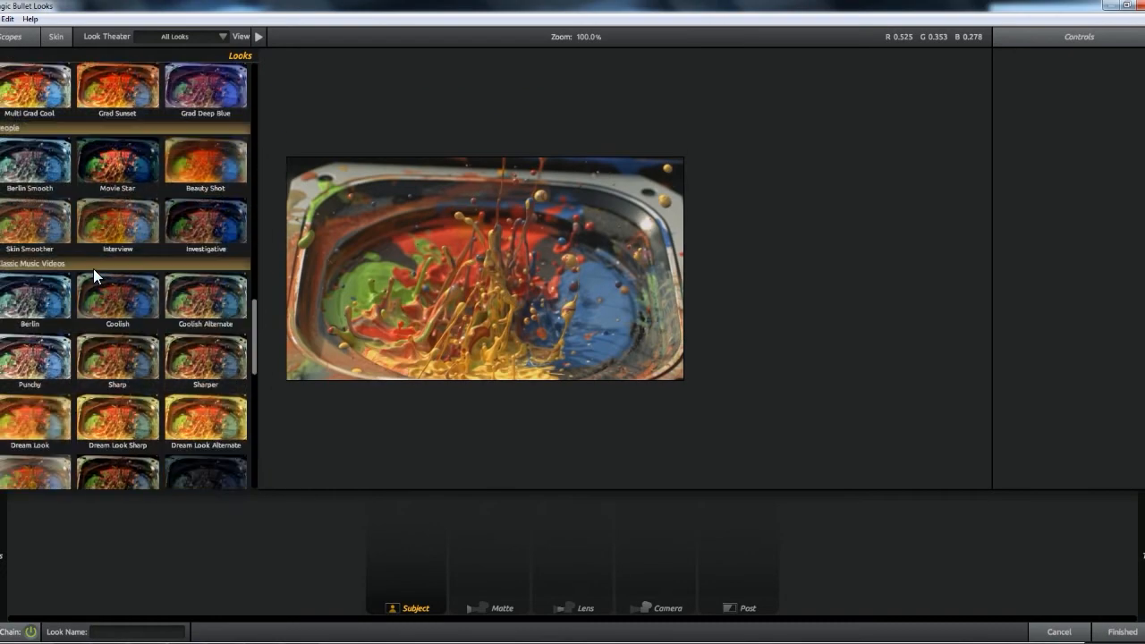
{"action": "left_click", "coordinate": [99, 204]}
{"action": "left_click", "coordinate": [206, 210]}
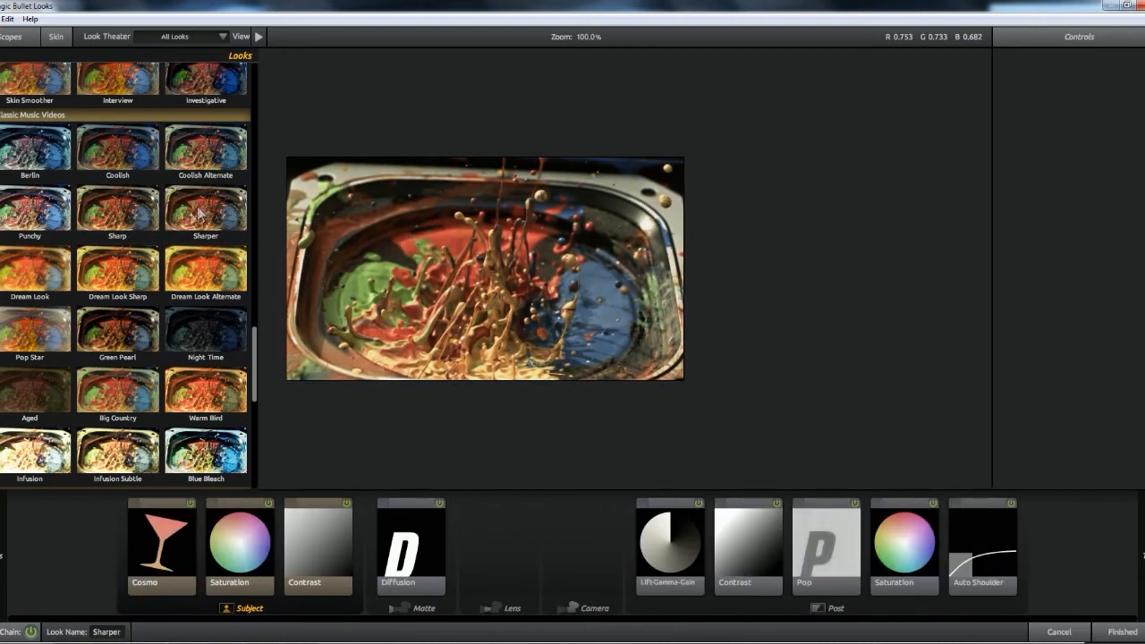
{"action": "left_click", "coordinate": [1123, 631]}
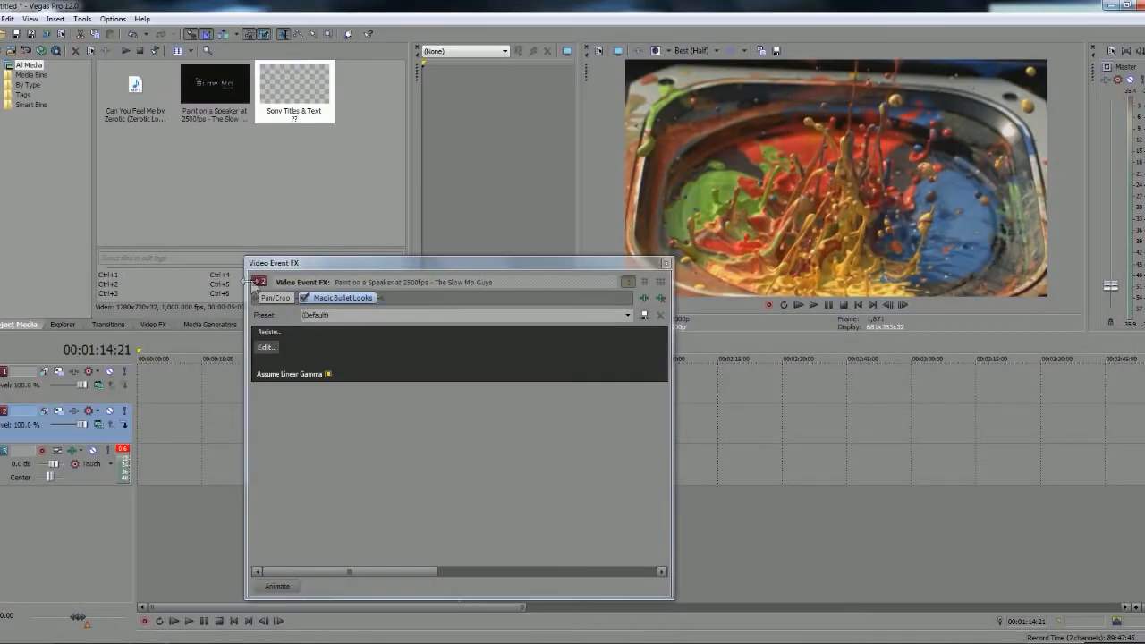
Replace Magic Bullet Looks on the paint clip with Sony Brightness and Contrast, Color Corrector and Cookie Cutter
{"action": "left_click", "coordinate": [659, 299]}
{"action": "left_click", "coordinate": [644, 299]}
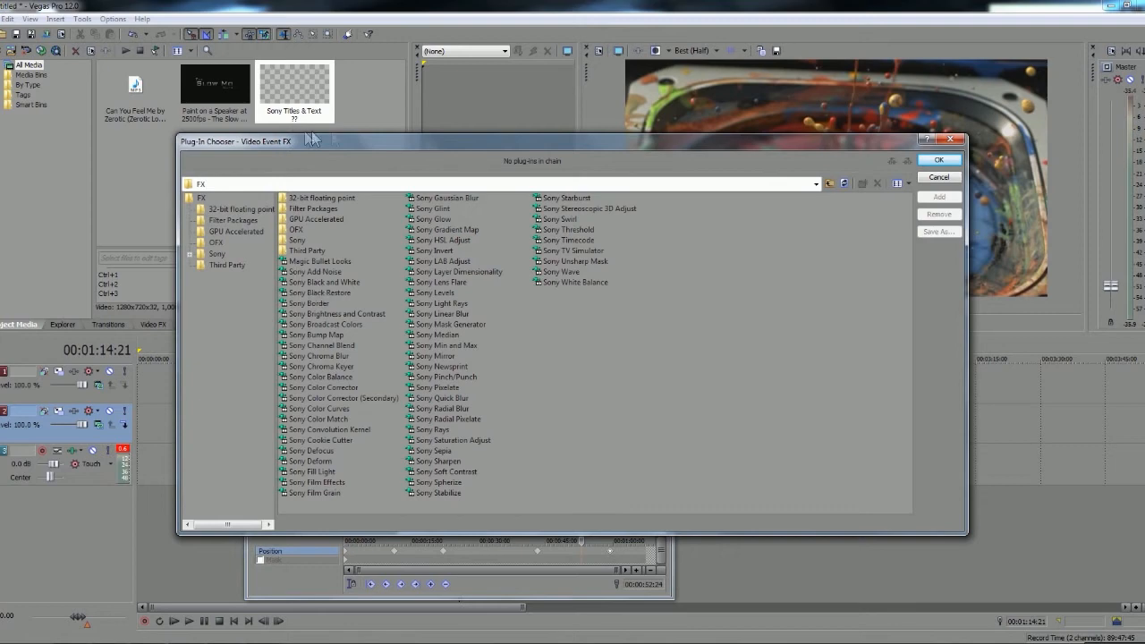
{"action": "left_click_drag", "start_coordinate": [606, 141], "coordinate": [598, 169]}
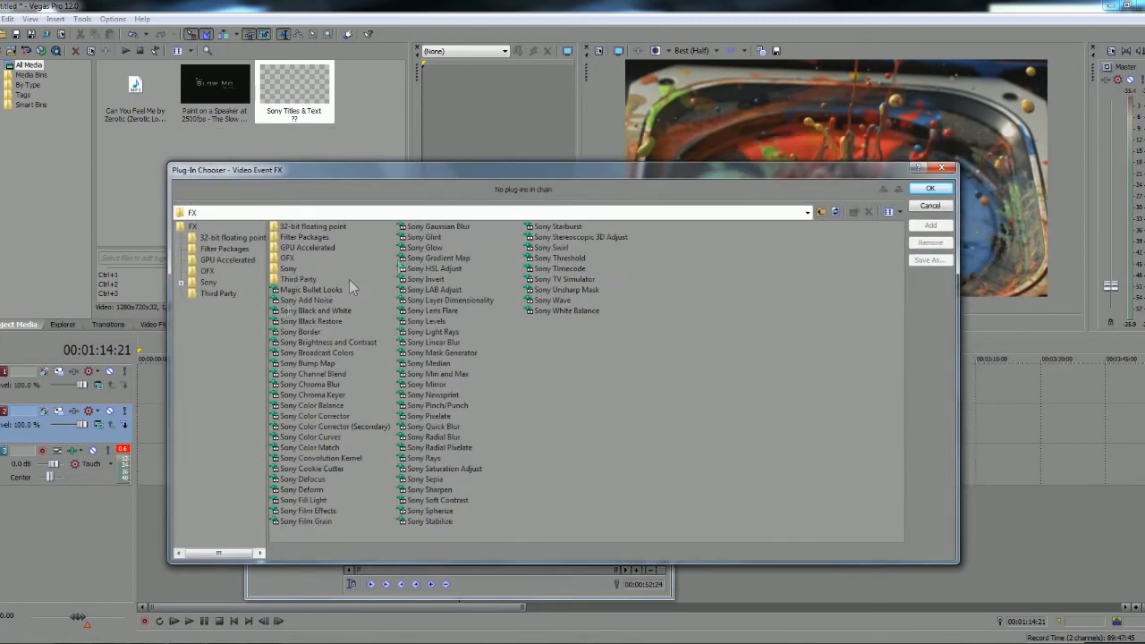
{"action": "double_click", "coordinate": [322, 342]}
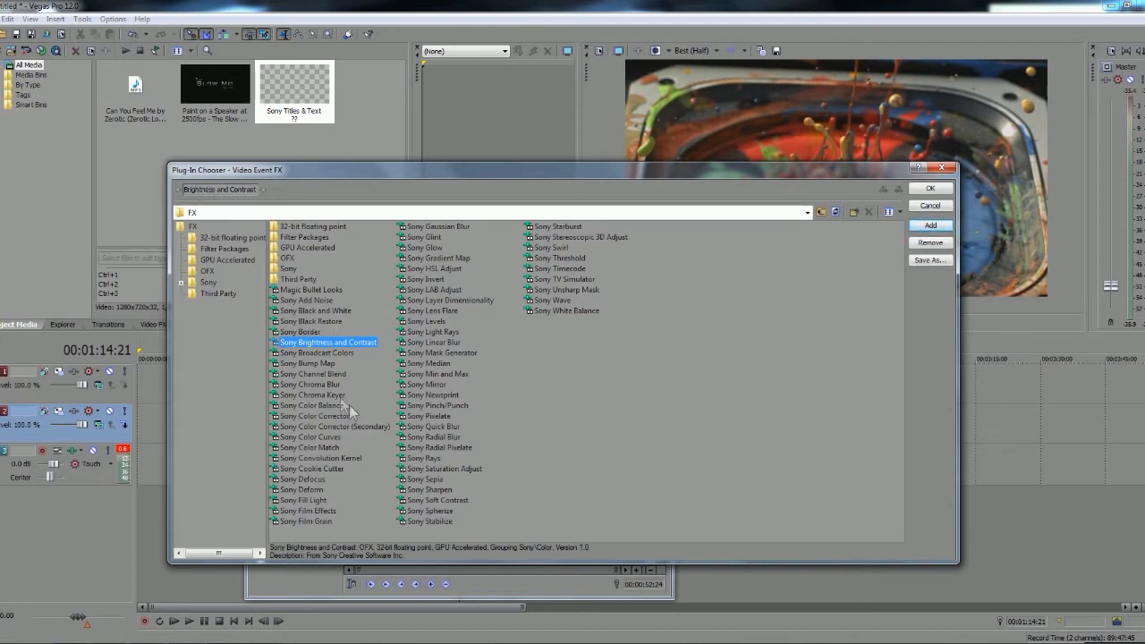
{"action": "double_click", "coordinate": [320, 415]}
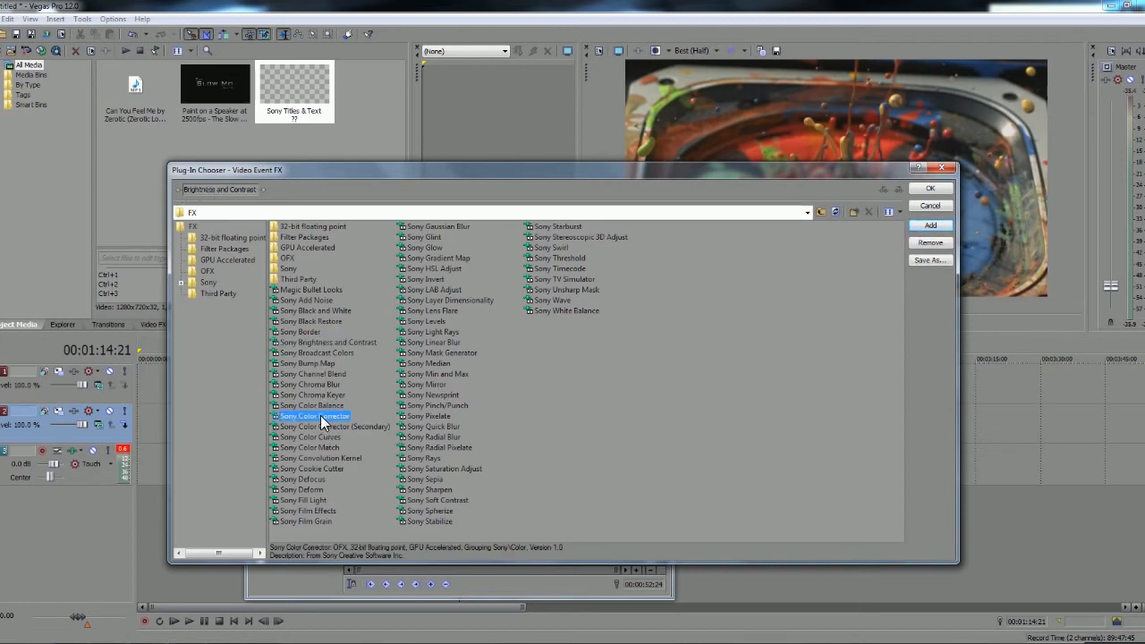
{"action": "double_click", "coordinate": [313, 468]}
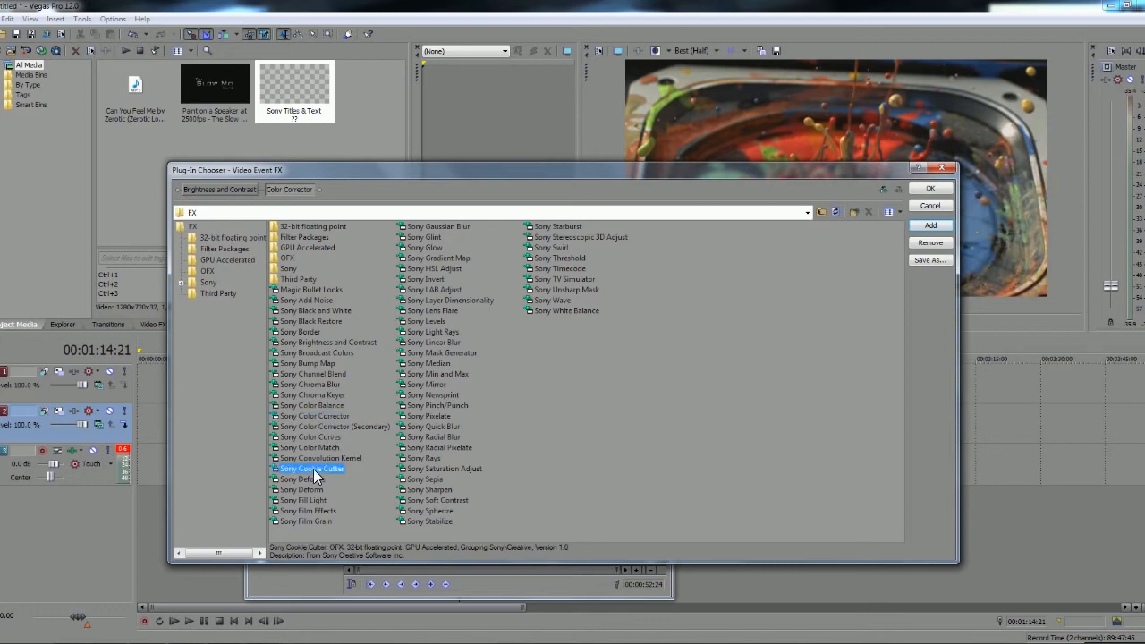
{"action": "left_click", "coordinate": [932, 189]}
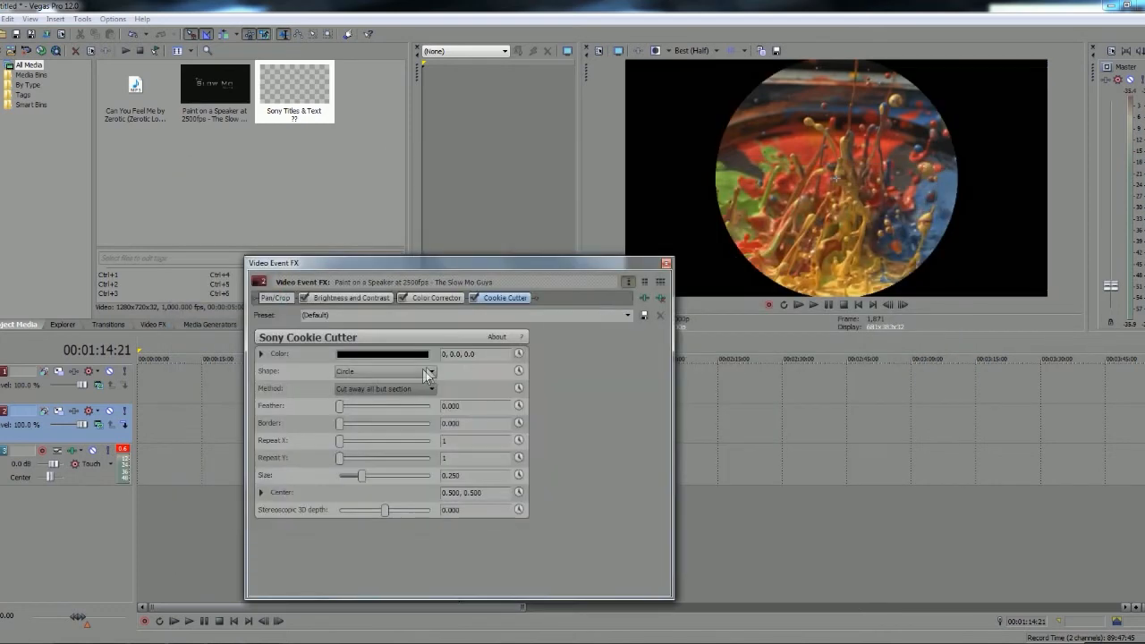
Shape the Cookie Cutter circle into a soft vignette with size 0.422 and feather 1.252
{"action": "left_click", "coordinate": [337, 302]}
{"action": "left_click", "coordinate": [434, 298]}
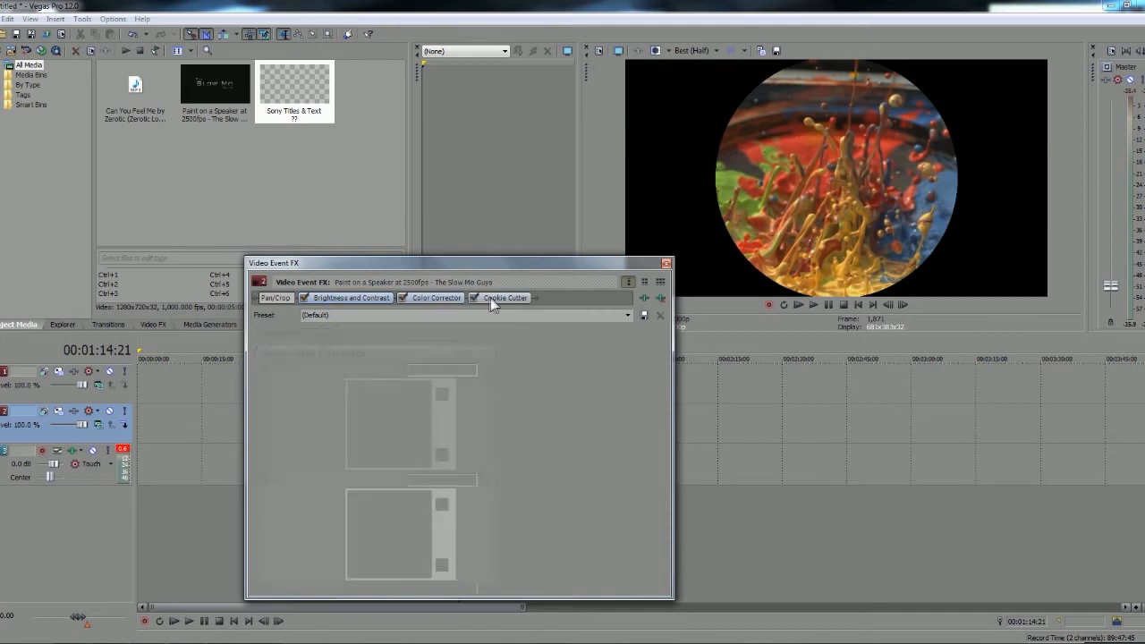
{"action": "left_click", "coordinate": [503, 298]}
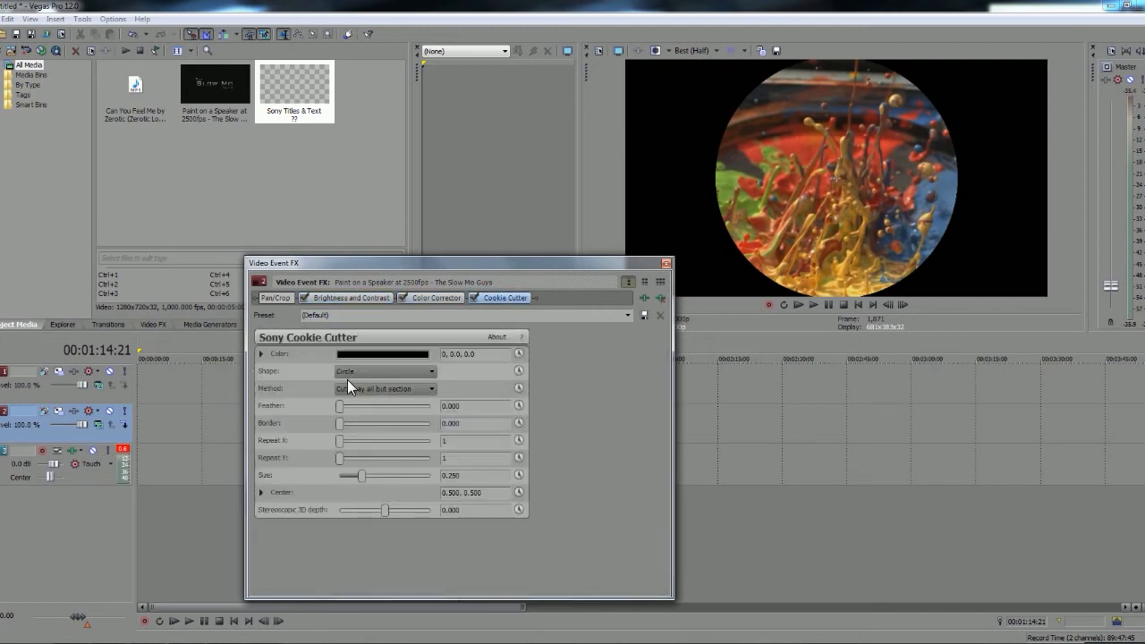
{"action": "left_click_drag", "start_coordinate": [362, 478], "coordinate": [379, 481]}
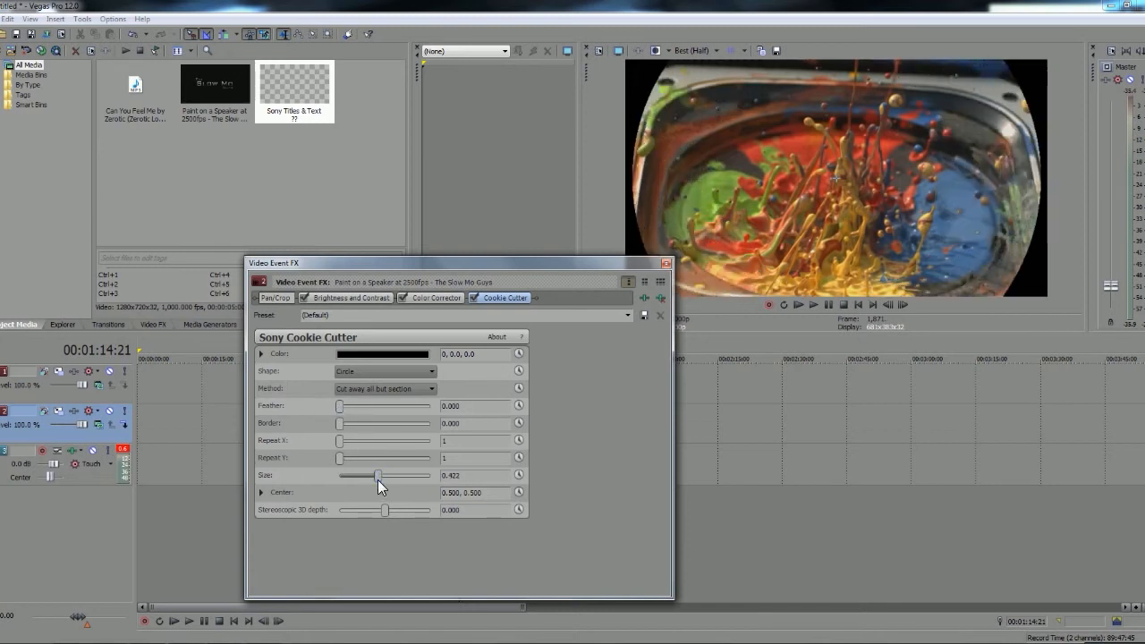
{"action": "left_click_drag", "start_coordinate": [340, 407], "coordinate": [395, 407]}
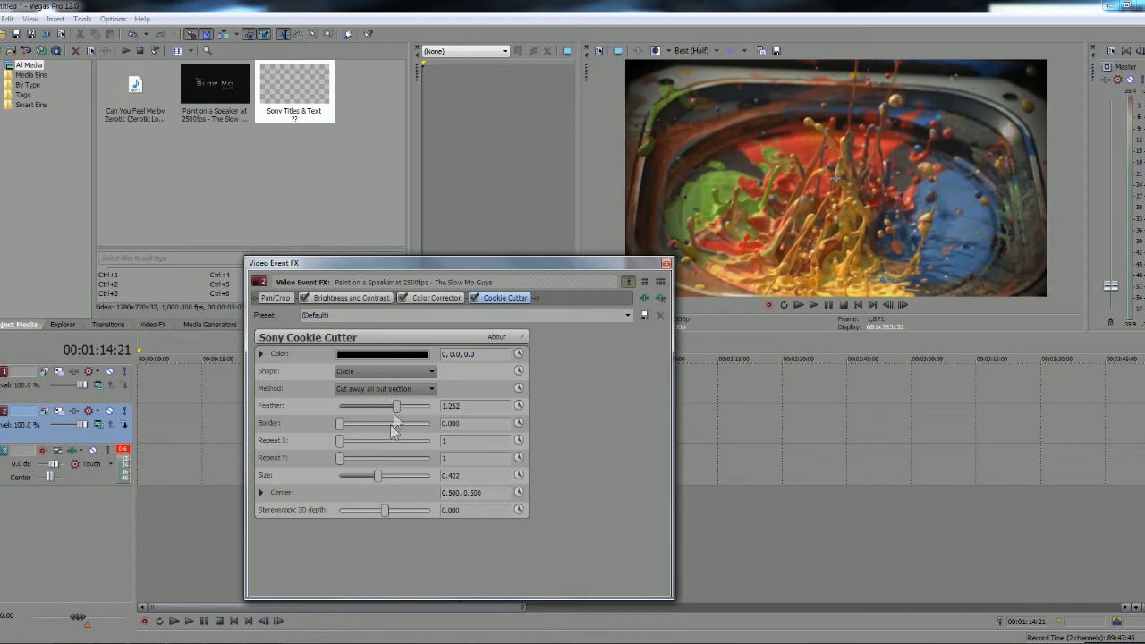
In the Brightness and Contrast effect, set brightness to 0.143, contrast to 0.320 and contrast center to 0.544
{"action": "left_click", "coordinate": [421, 296]}
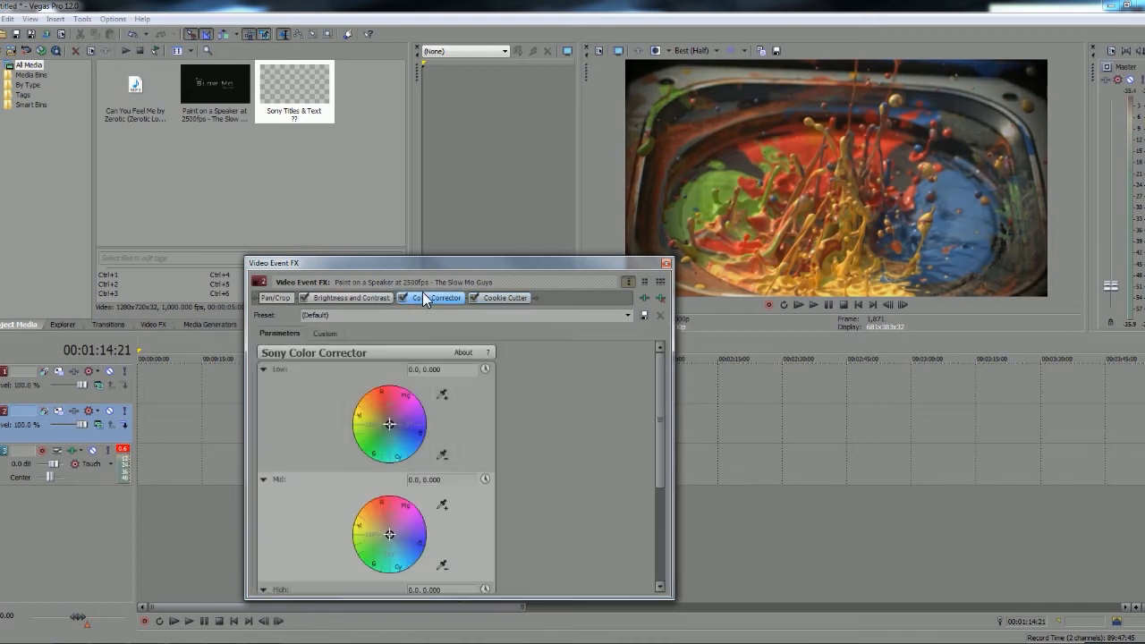
{"action": "left_click", "coordinate": [348, 297]}
{"action": "left_click_drag", "start_coordinate": [361, 354], "coordinate": [378, 374]}
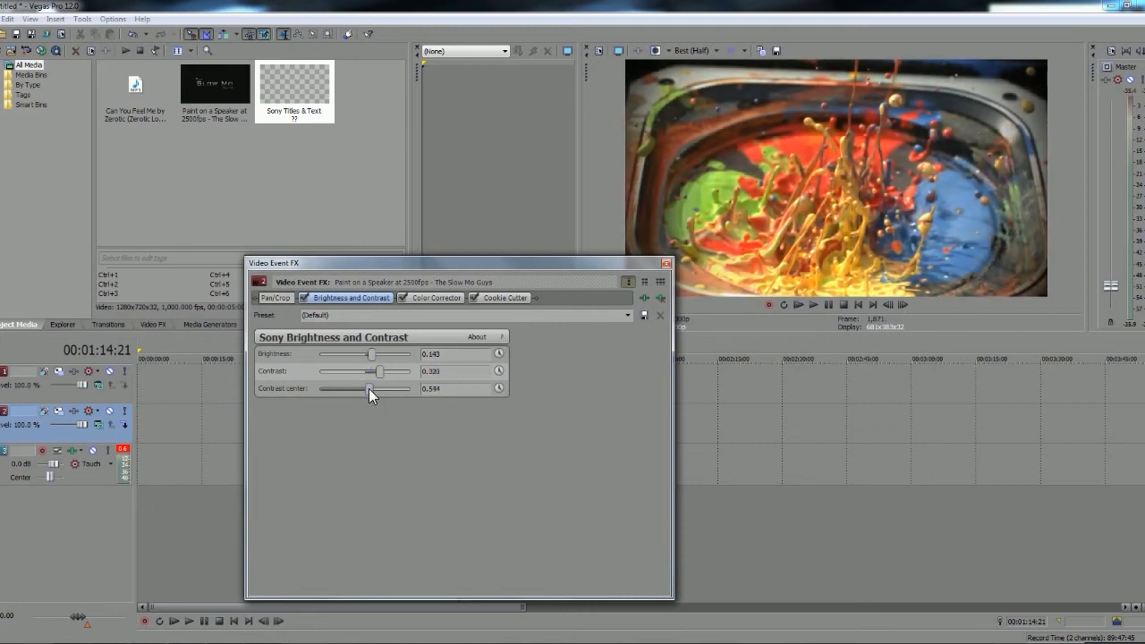
Tint the Color Corrector wheels to low 339.68, 0.3199, mid 107.9, 0.2169 and high 337.06, 0.4887, and close the effects window
{"action": "left_click", "coordinate": [418, 298]}
{"action": "left_click_drag", "start_coordinate": [391, 425], "coordinate": [407, 428]}
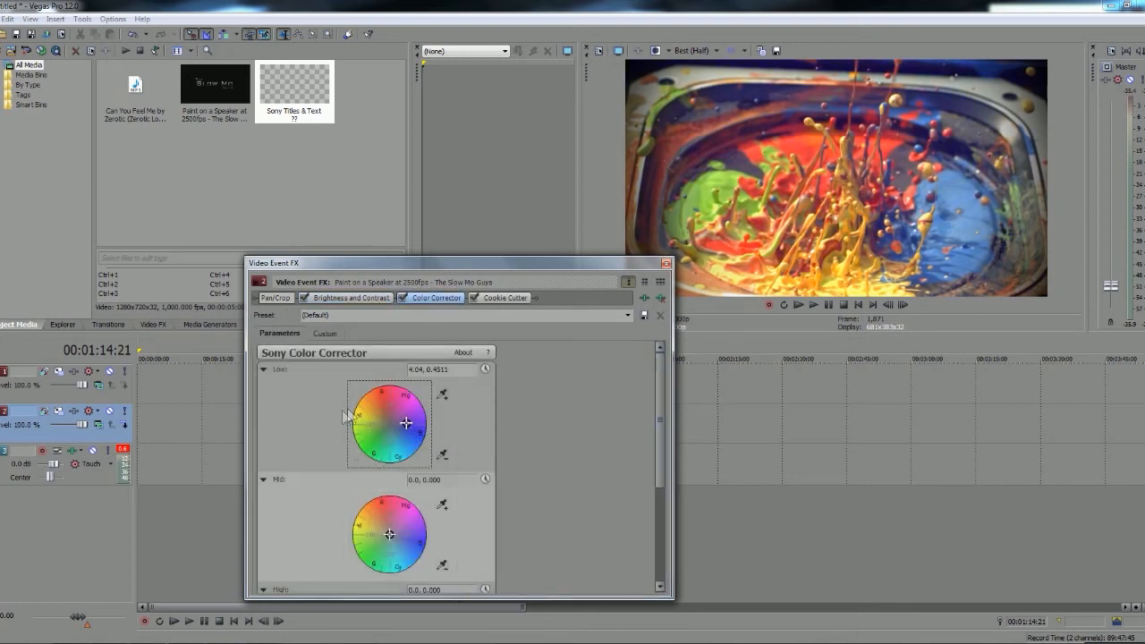
{"action": "left_click_drag", "start_coordinate": [406, 424], "coordinate": [401, 434]}
{"action": "left_click_drag", "start_coordinate": [657, 376], "coordinate": [660, 426]}
{"action": "mouse_move", "coordinate": [393, 445]}
{"action": "left_mouse_down"}
{"action": "mouse_move", "coordinate": [397, 455]}
{"action": "mouse_move", "coordinate": [386, 432]}
{"action": "left_mouse_up"}
{"action": "left_click_drag", "start_coordinate": [659, 425], "coordinate": [654, 470]}
{"action": "left_click_drag", "start_coordinate": [387, 477], "coordinate": [407, 490]}
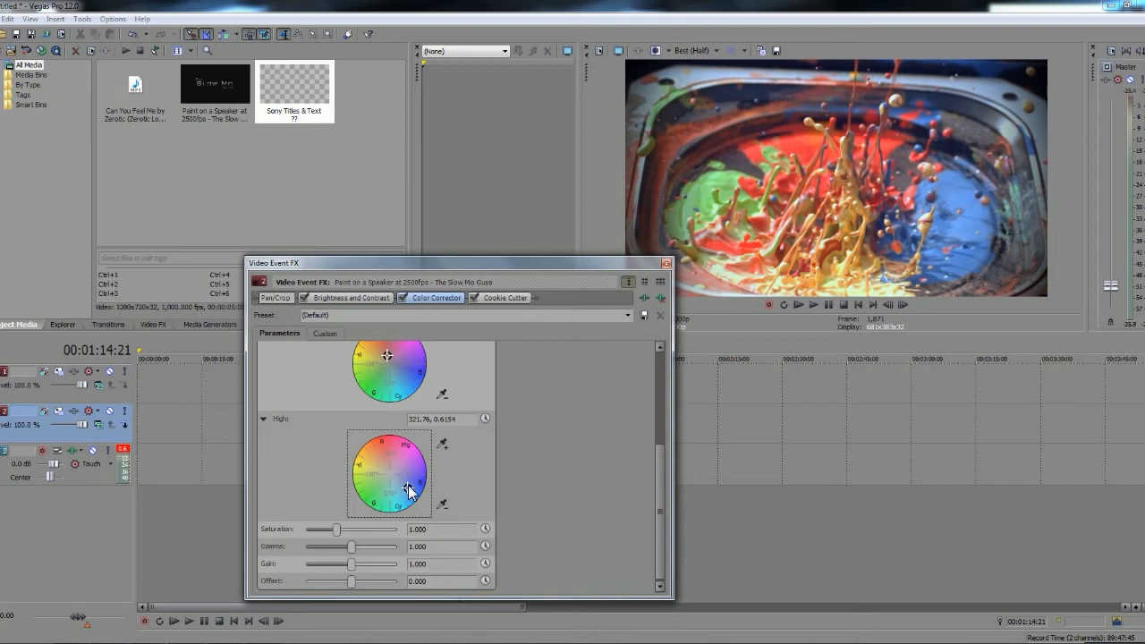
{"action": "left_click_drag", "start_coordinate": [408, 483], "coordinate": [403, 484]}
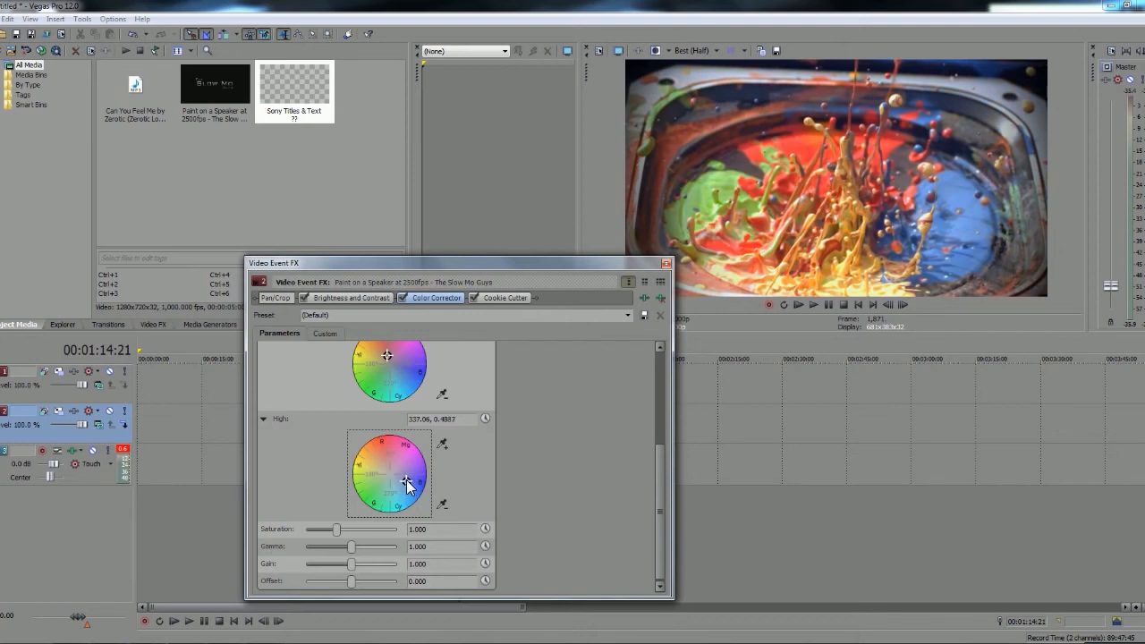
{"action": "left_click", "coordinate": [666, 265]}
Preview the graded clip at several points, playing from 00:00:54:20 and checking the frames at 00:00:59:06 and 00:01:05:22
{"action": "left_click", "coordinate": [391, 421]}
{"action": "left_click", "coordinate": [467, 425]}
{"action": "left_click", "coordinate": [372, 425]}
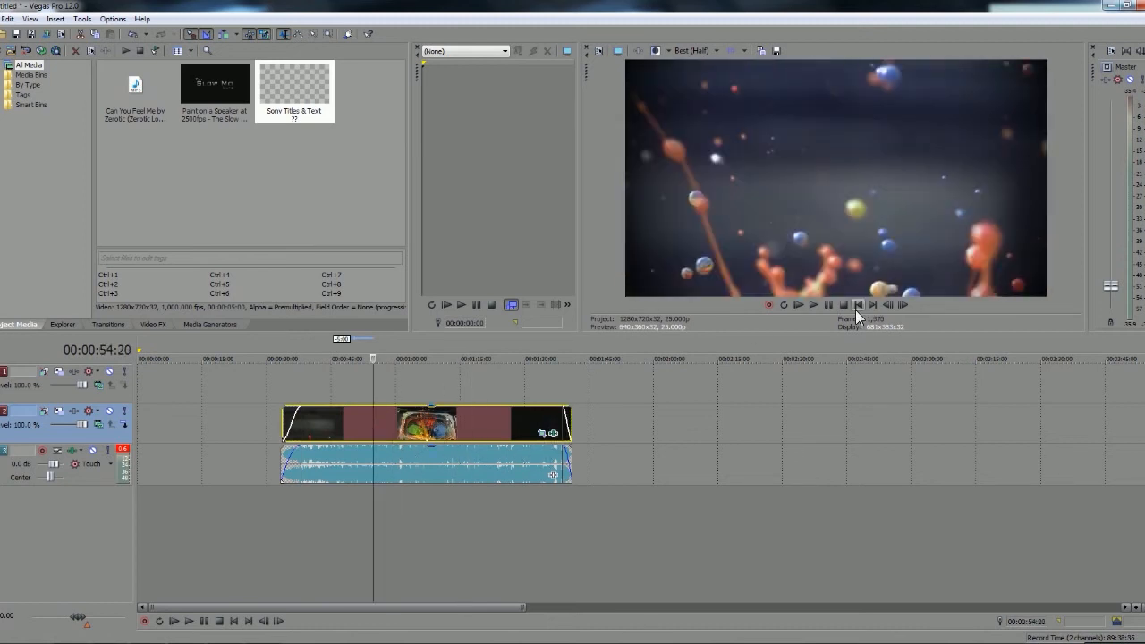
{"action": "left_click", "coordinate": [821, 305]}
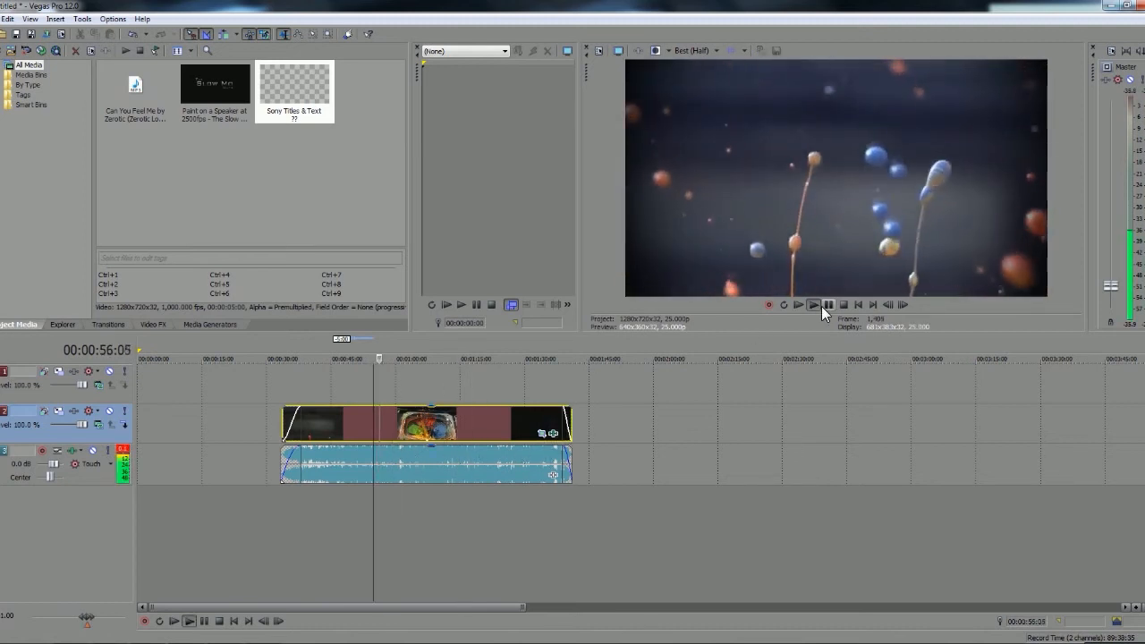
{"action": "left_click", "coordinate": [821, 306]}
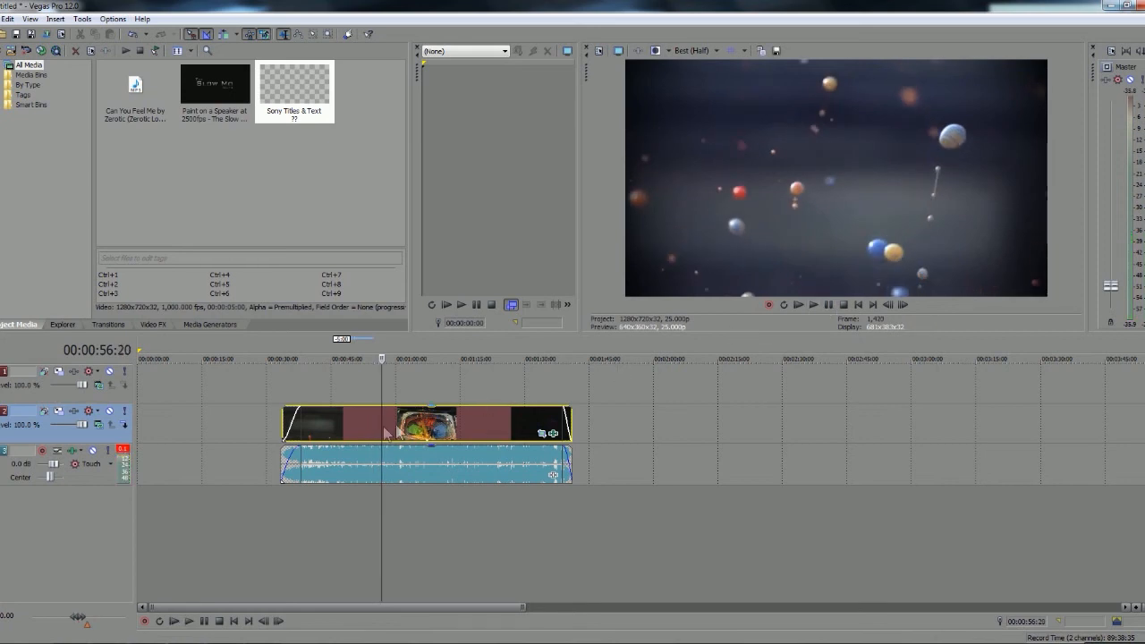
{"action": "left_click", "coordinate": [99, 425]}
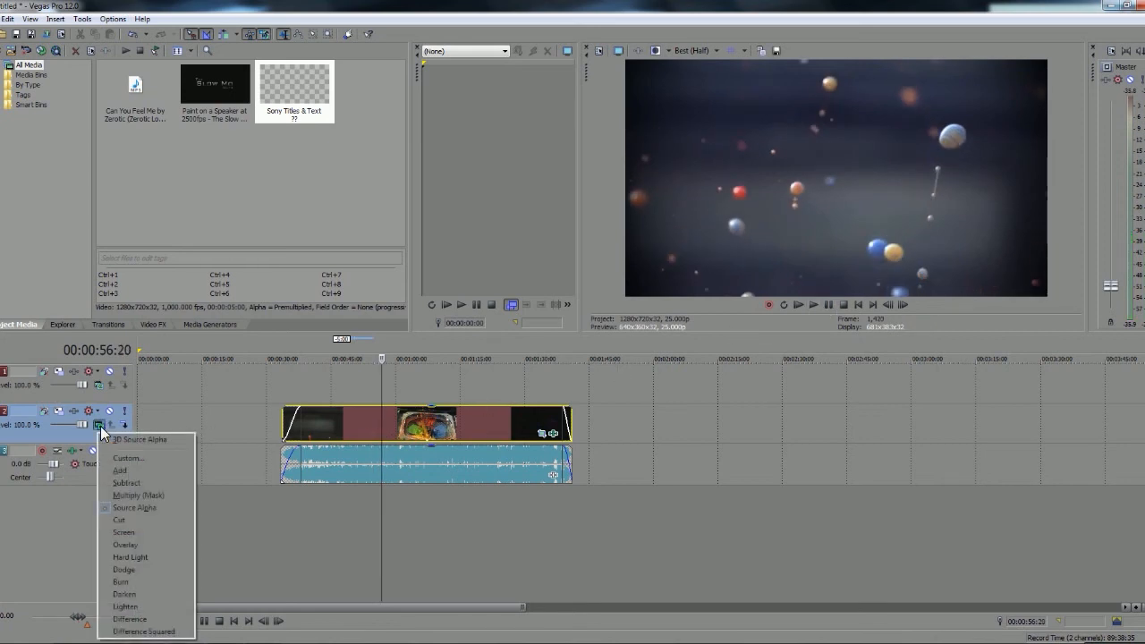
{"action": "left_click", "coordinate": [254, 406]}
{"action": "left_click", "coordinate": [394, 423]}
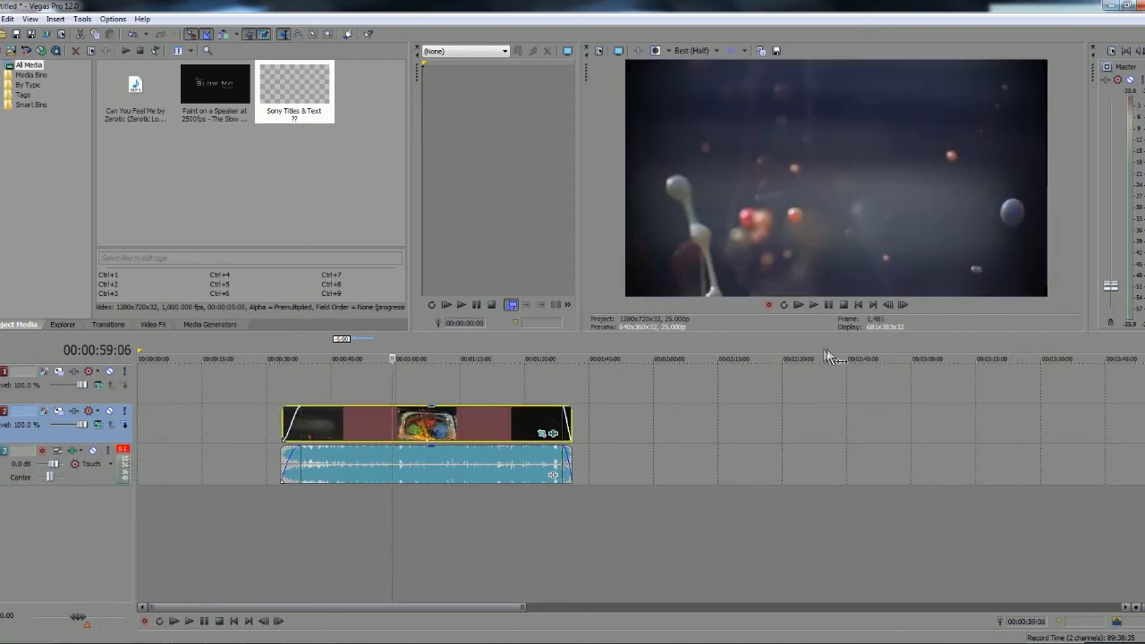
{"action": "left_click", "coordinate": [422, 429]}
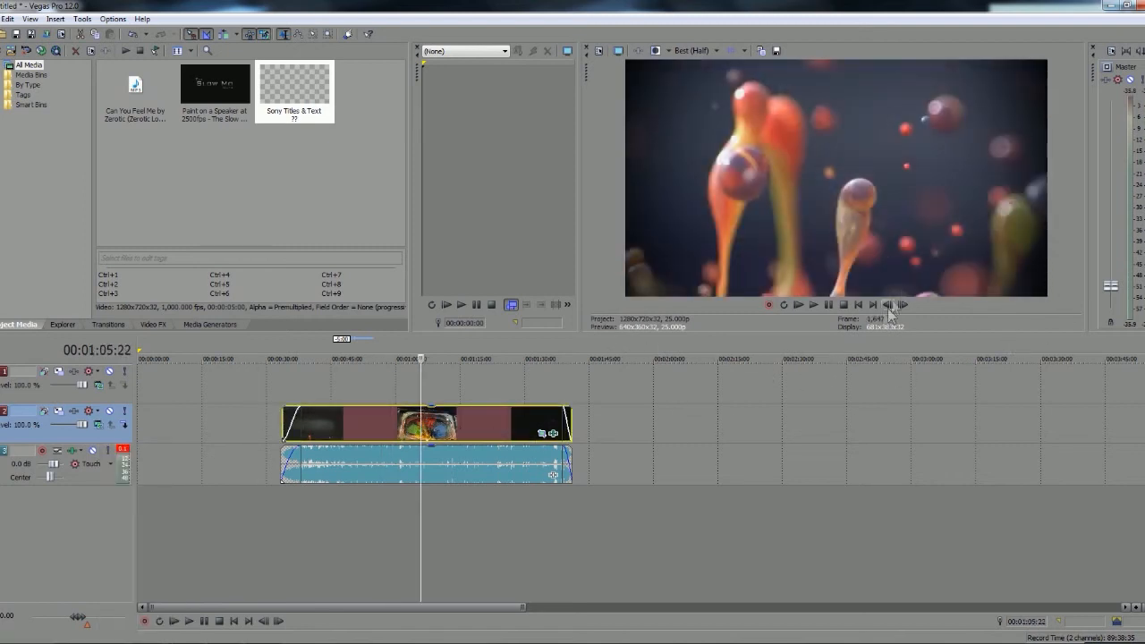
Review the paint clip's three effects and the list of Cookie Cutter presets, leaving the settings as they are
{"action": "left_click", "coordinate": [554, 436]}
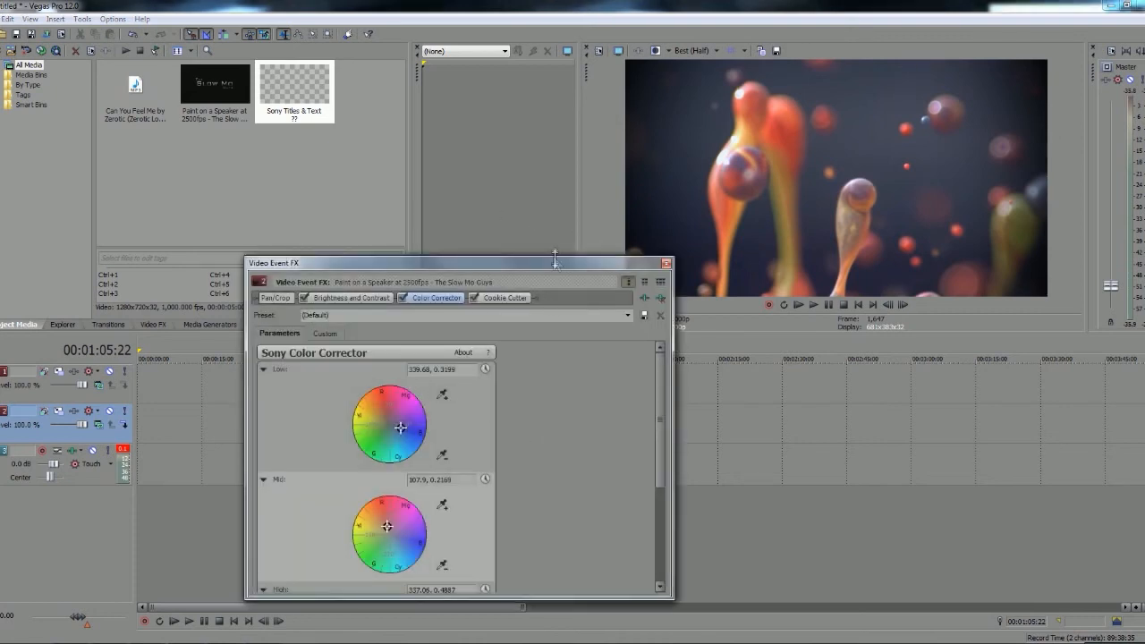
{"action": "left_click", "coordinate": [350, 287]}
{"action": "left_click", "coordinate": [420, 288]}
{"action": "left_click", "coordinate": [498, 288]}
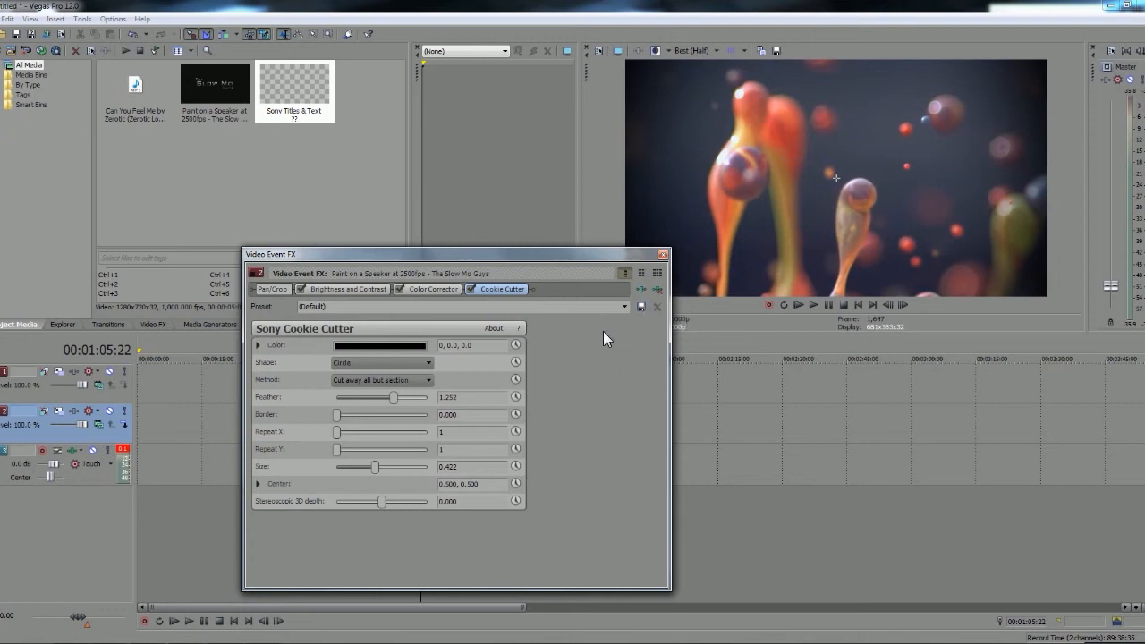
{"action": "left_click", "coordinate": [624, 307]}
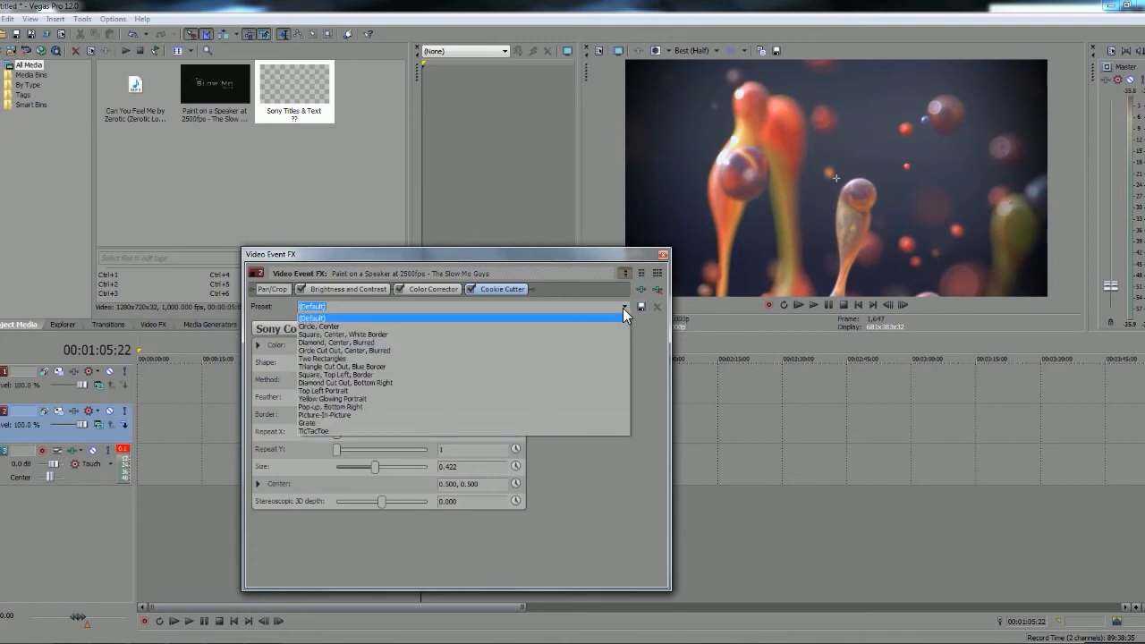
{"action": "left_click", "coordinate": [622, 307]}
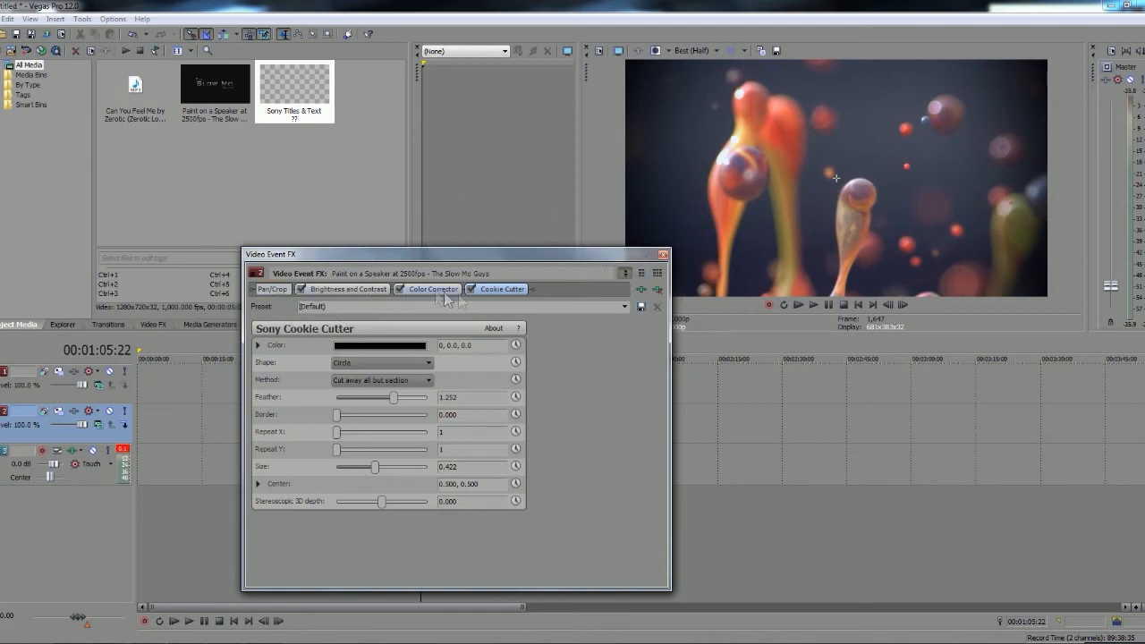
{"action": "left_click", "coordinate": [663, 254]}
Select the paint clip's time range on the timeline and extend its start to 00:00:33:07 to include the music's beginning
{"action": "left_click", "coordinate": [325, 420]}
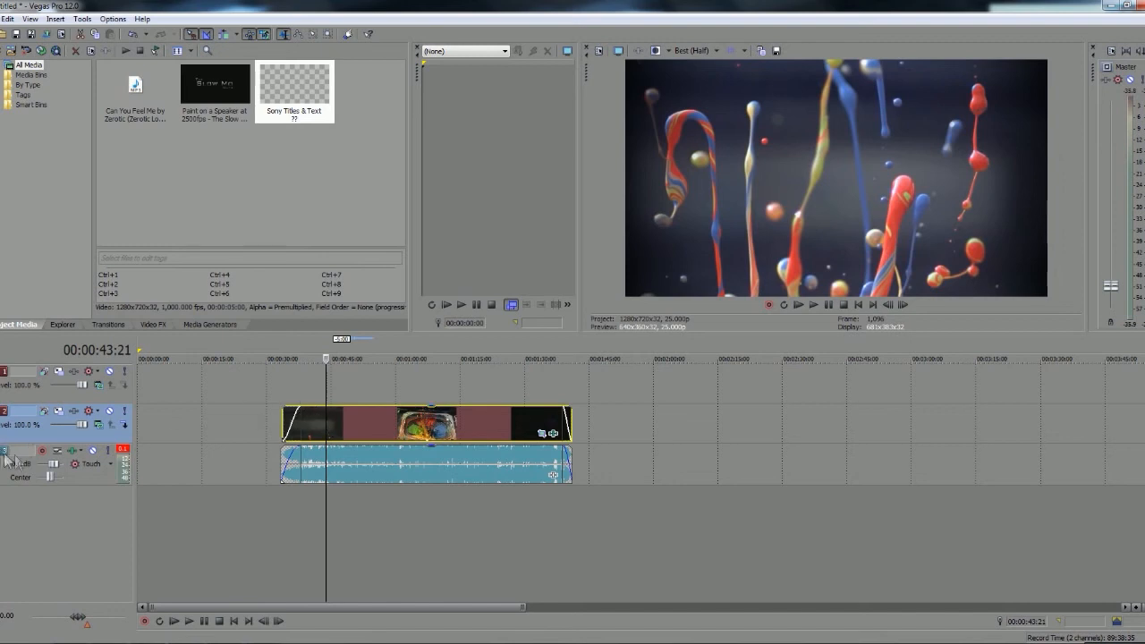
{"action": "mouse_move", "coordinate": [77, 425]}
{"action": "left_mouse_down"}
{"action": "mouse_move", "coordinate": [52, 428]}
{"action": "mouse_move", "coordinate": [80, 427]}
{"action": "left_mouse_up"}
{"action": "left_click", "coordinate": [424, 416]}
{"action": "double_click", "coordinate": [419, 418]}
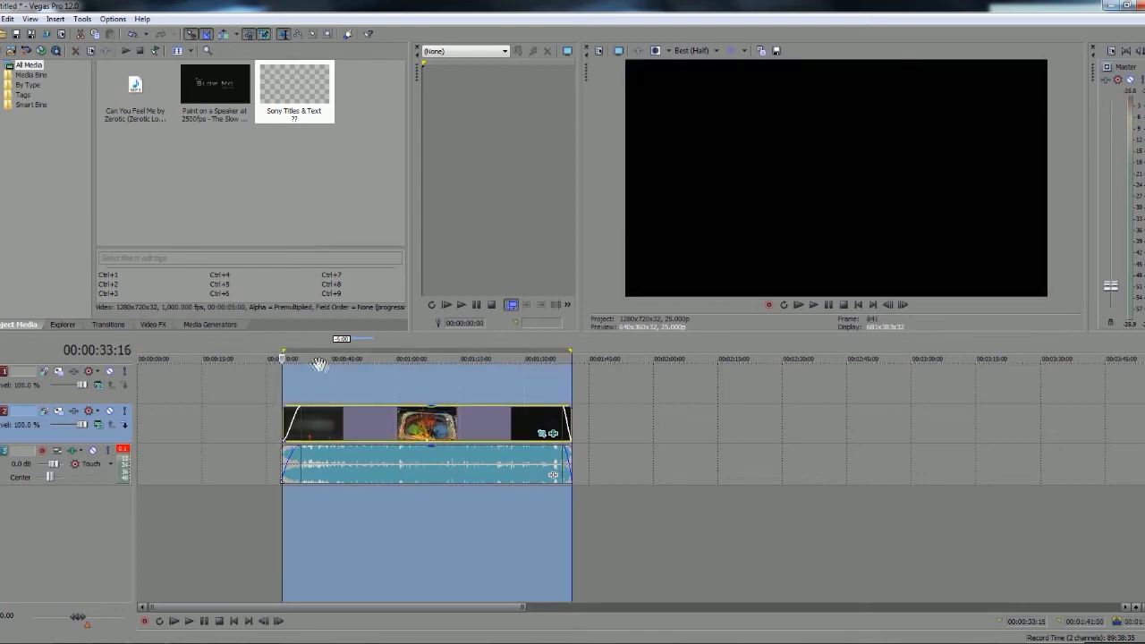
{"action": "scroll", "coordinate": [521, 448], "scroll_direction": "up", "scroll_amount": 1}
{"action": "scroll", "coordinate": [523, 449], "scroll_direction": "up", "scroll_amount": 1}
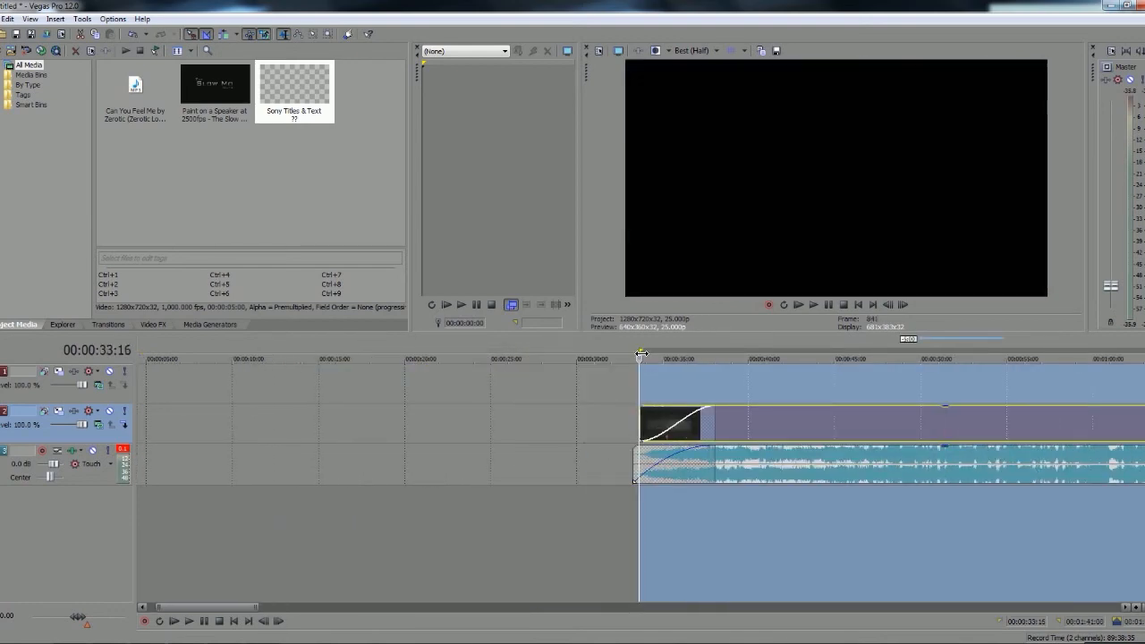
{"action": "scroll", "coordinate": [697, 470], "scroll_direction": "down", "scroll_amount": 3}
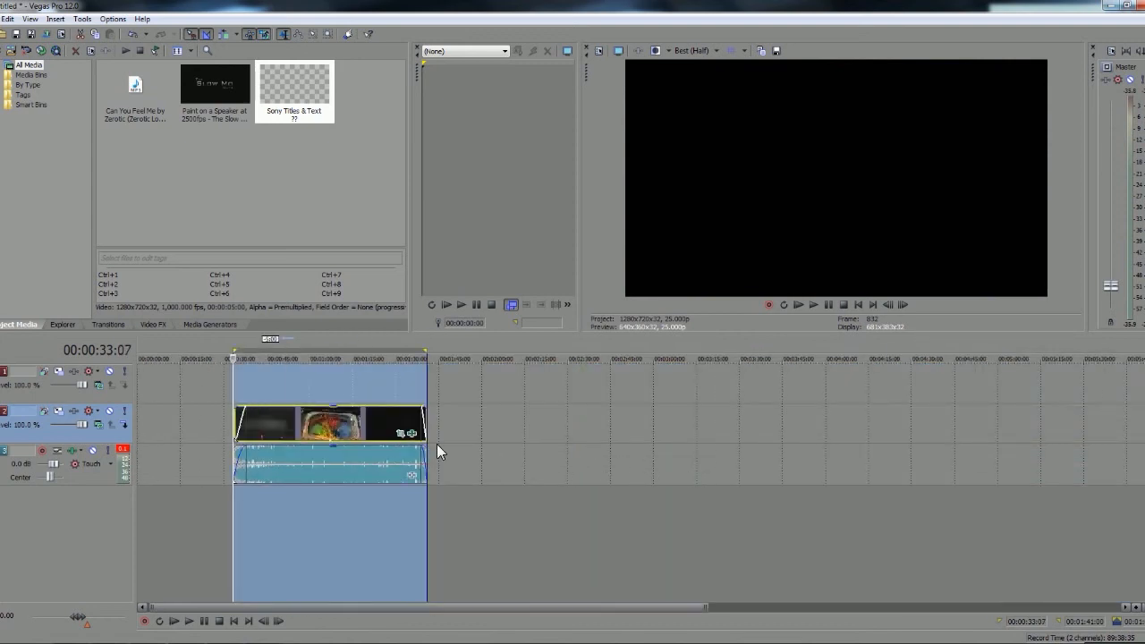
{"action": "scroll", "coordinate": [431, 440], "scroll_direction": "up", "scroll_amount": 2}
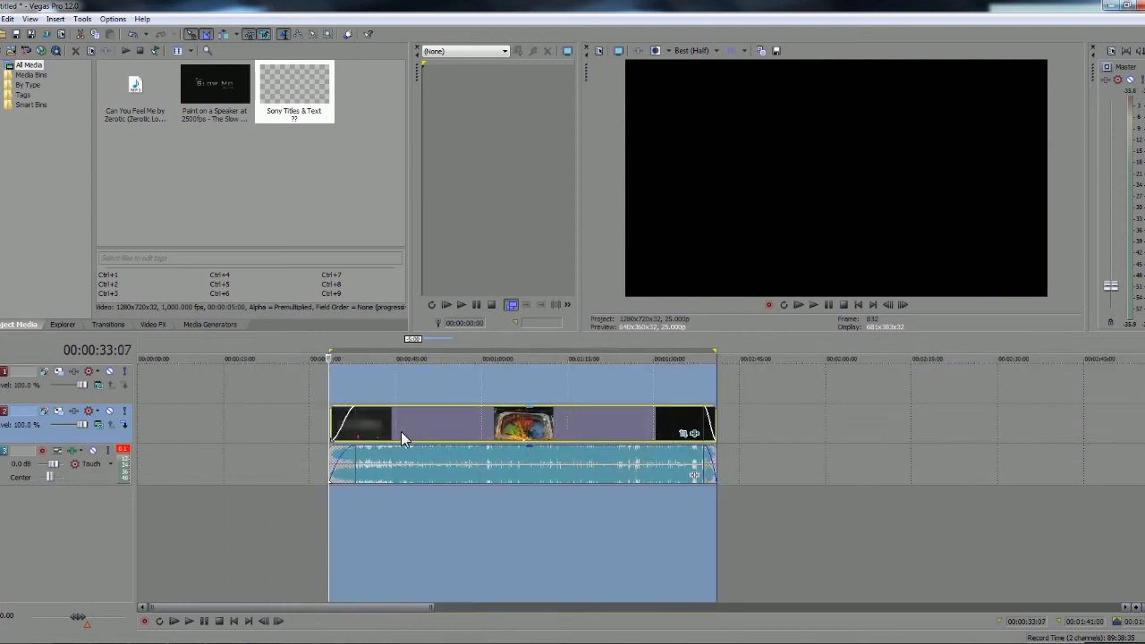
Start rendering the project and customize the Windows Media Video V11 template 5 Mbps HD 720-25p to use Best video rendering quality
{"action": "left_click", "coordinate": [436, 429]}
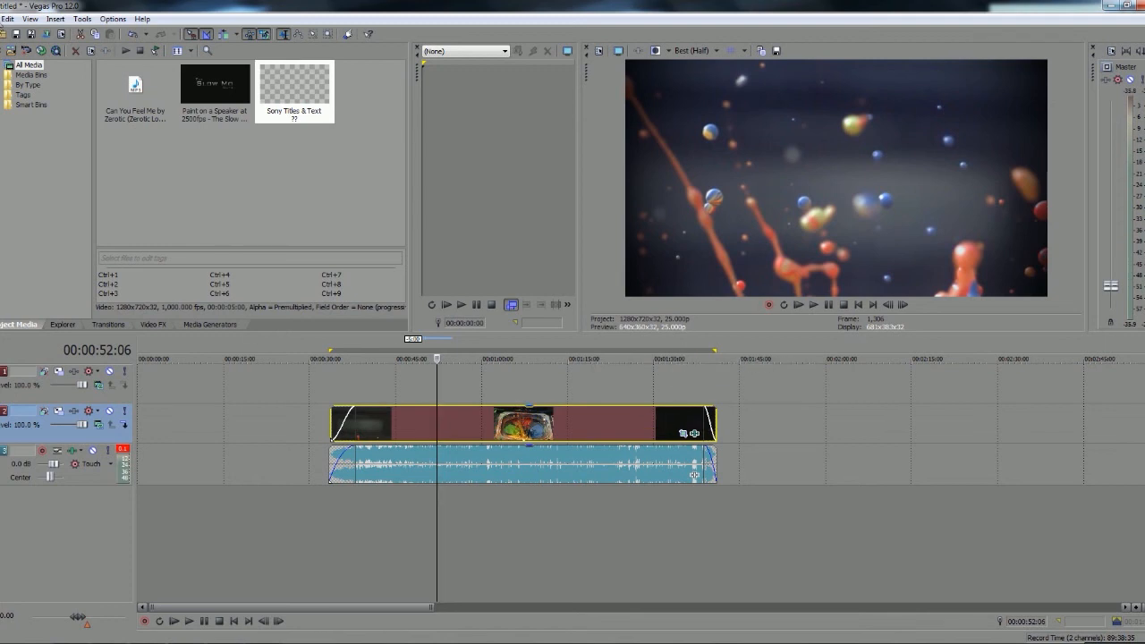
{"action": "left_click", "coordinate": [4, 18]}
{"action": "left_click", "coordinate": [8, 108]}
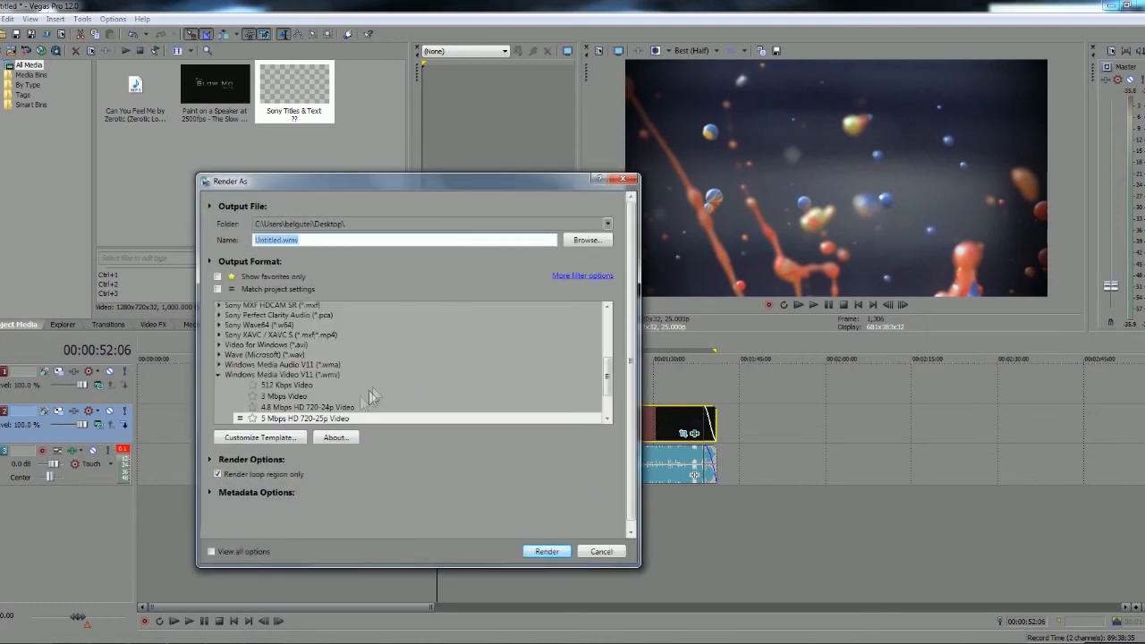
{"action": "scroll", "coordinate": [315, 402], "scroll_direction": "down", "scroll_amount": 1}
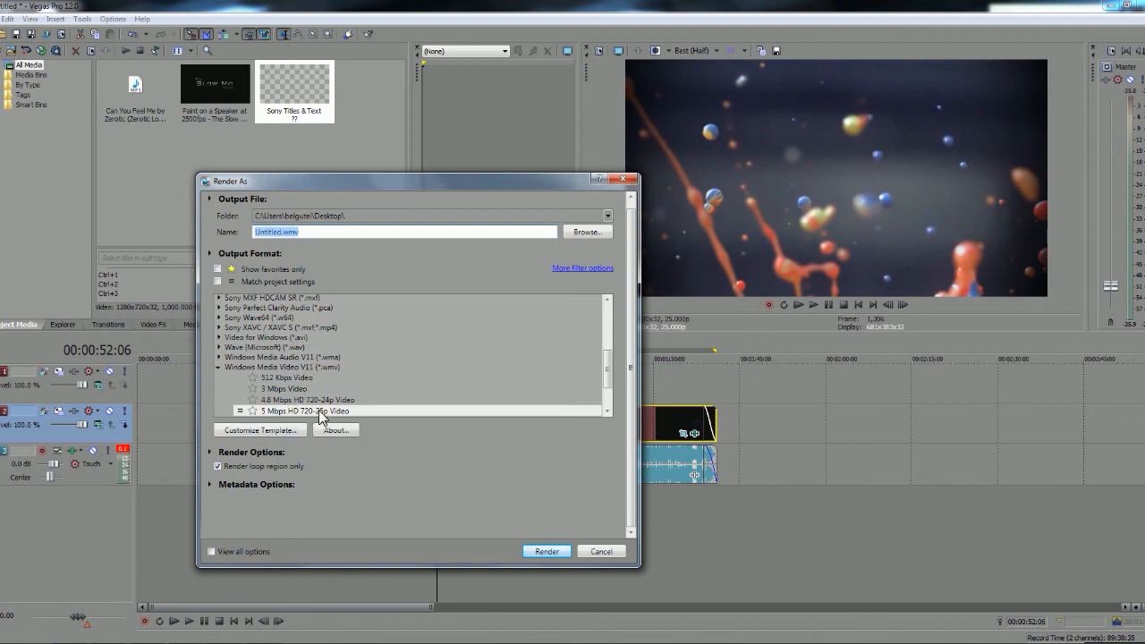
{"action": "left_click", "coordinate": [299, 430]}
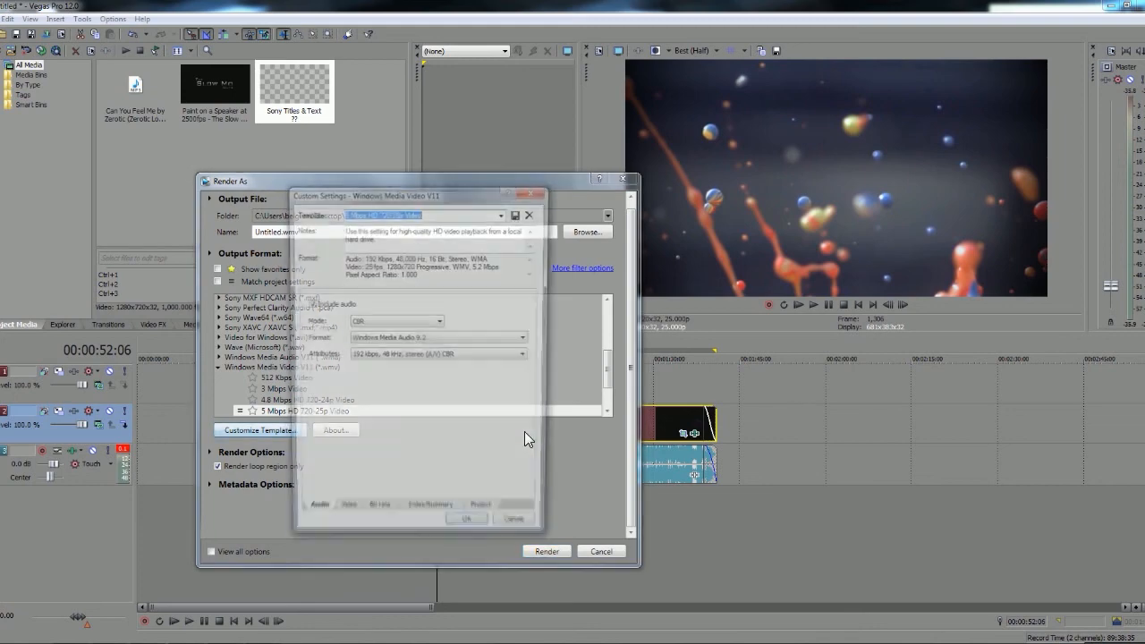
{"action": "left_click", "coordinate": [344, 516]}
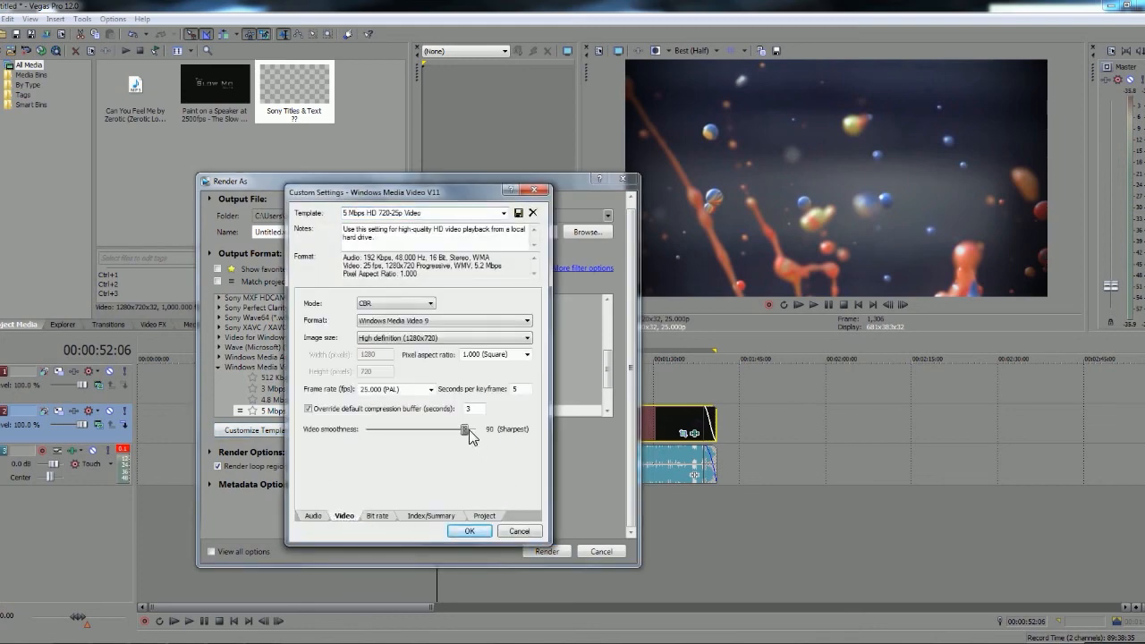
{"action": "left_click", "coordinate": [484, 516]}
{"action": "left_click", "coordinate": [456, 304]}
{"action": "left_click", "coordinate": [436, 358]}
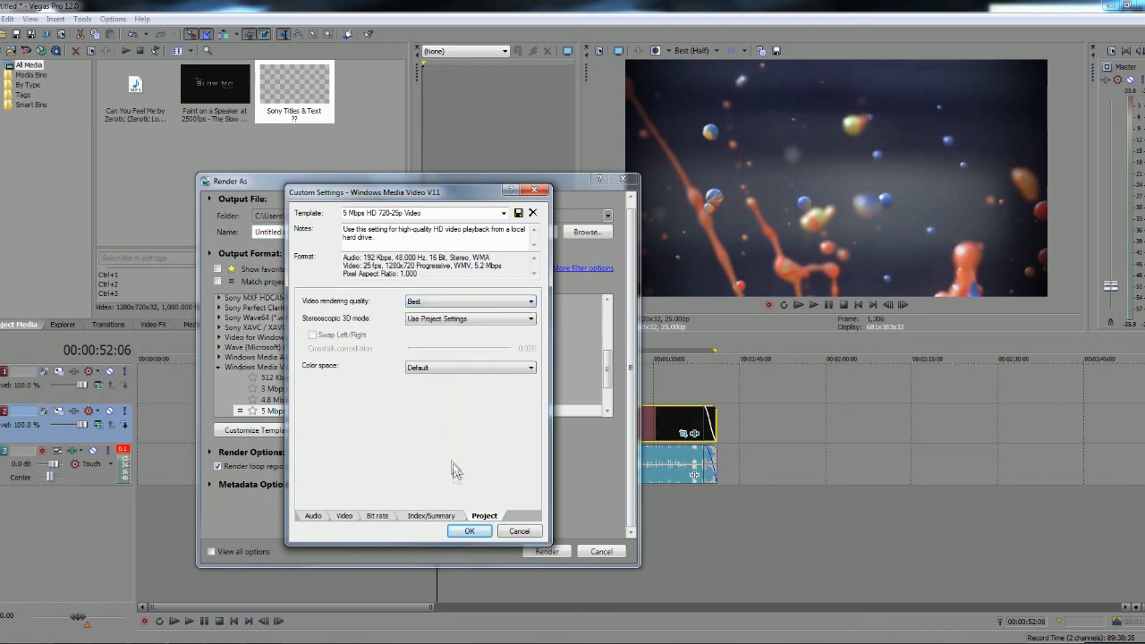
{"action": "left_click", "coordinate": [468, 531]}
Set the render output location to the Desktop, keeping the file name Untitled
{"action": "left_click", "coordinate": [586, 231]}
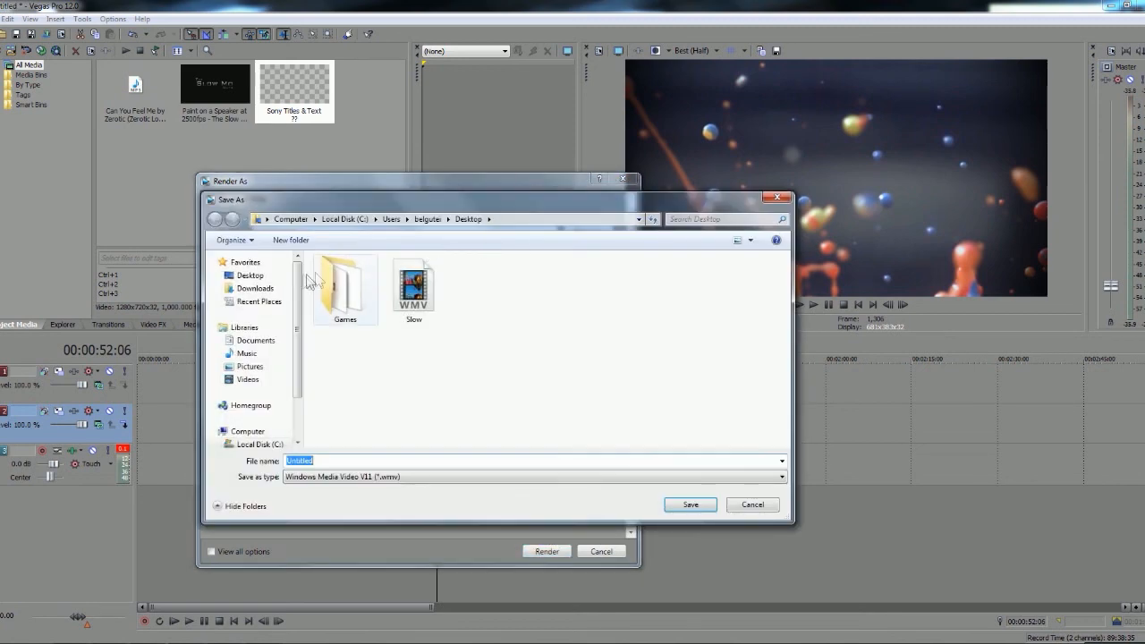
{"action": "left_click", "coordinate": [251, 274]}
{"action": "left_click", "coordinate": [691, 504]}
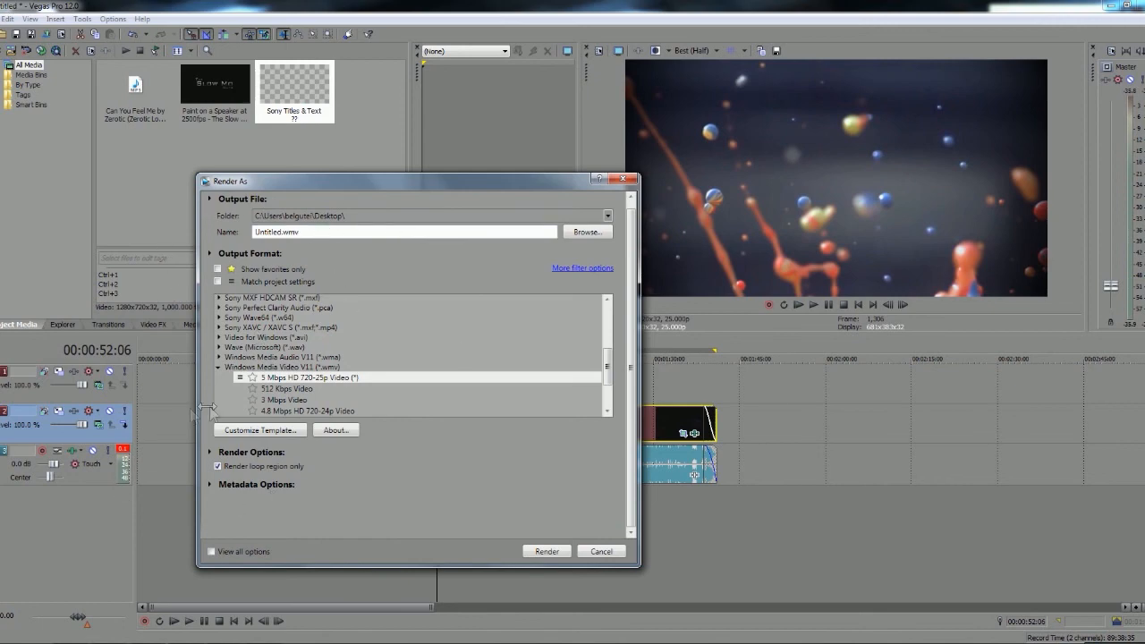
Choose the Sony AVC/MVC render template Internet 1280x720-30p as the output format
{"action": "left_click_drag", "start_coordinate": [449, 186], "coordinate": [448, 157]}
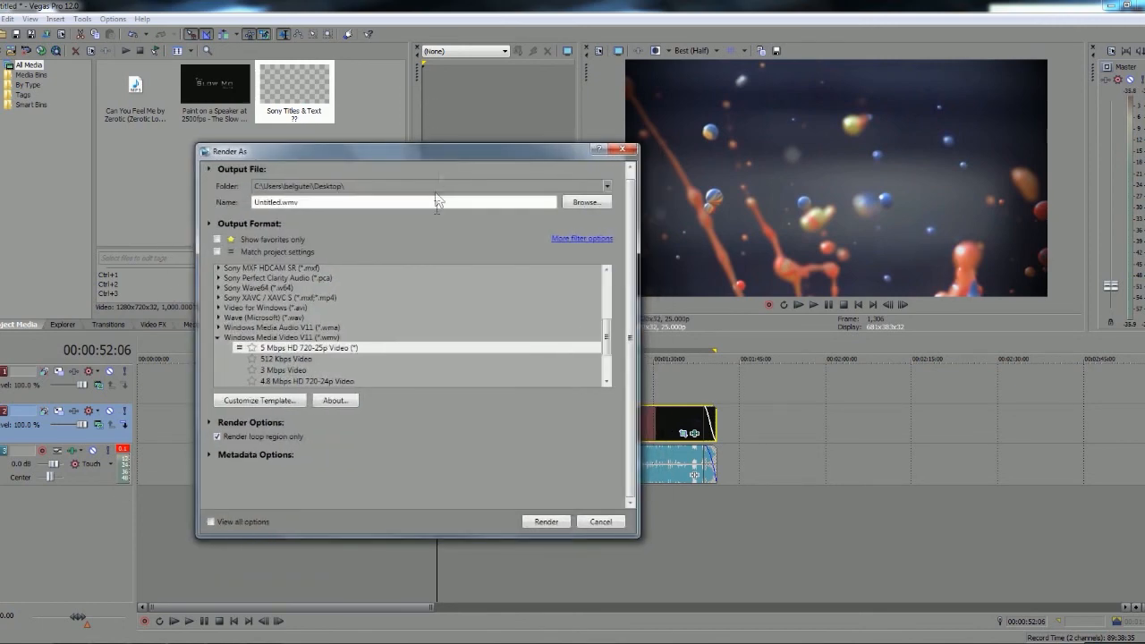
{"action": "mouse_move", "coordinate": [605, 326]}
{"action": "left_mouse_down"}
{"action": "mouse_move", "coordinate": [603, 284]}
{"action": "mouse_move", "coordinate": [595, 320]}
{"action": "left_mouse_up"}
{"action": "left_click", "coordinate": [595, 320]}
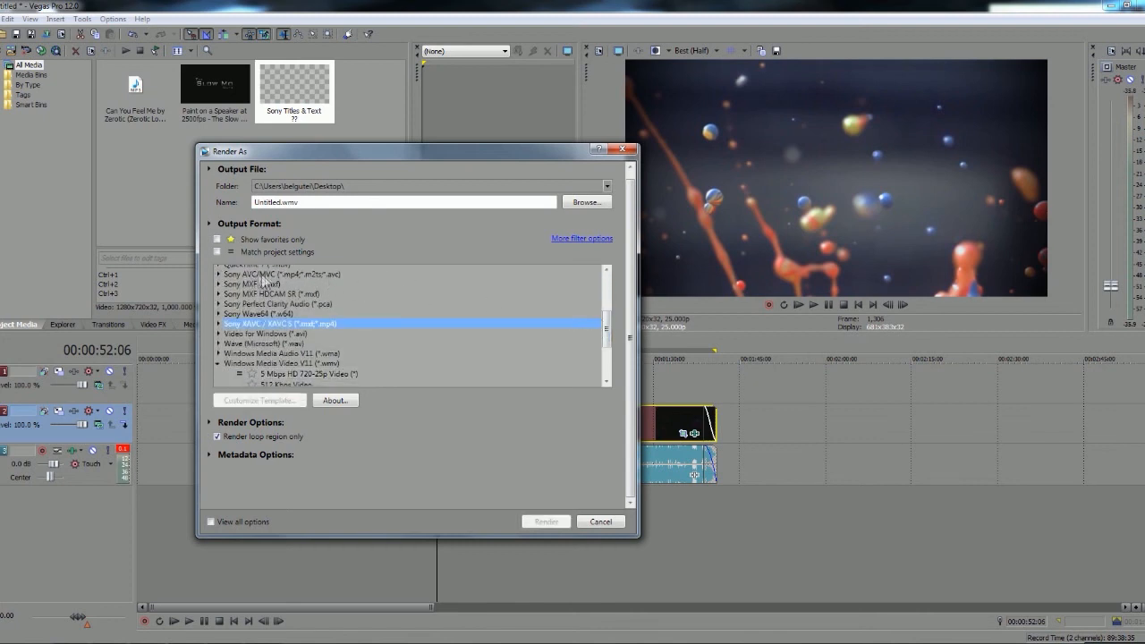
{"action": "left_click", "coordinate": [217, 274]}
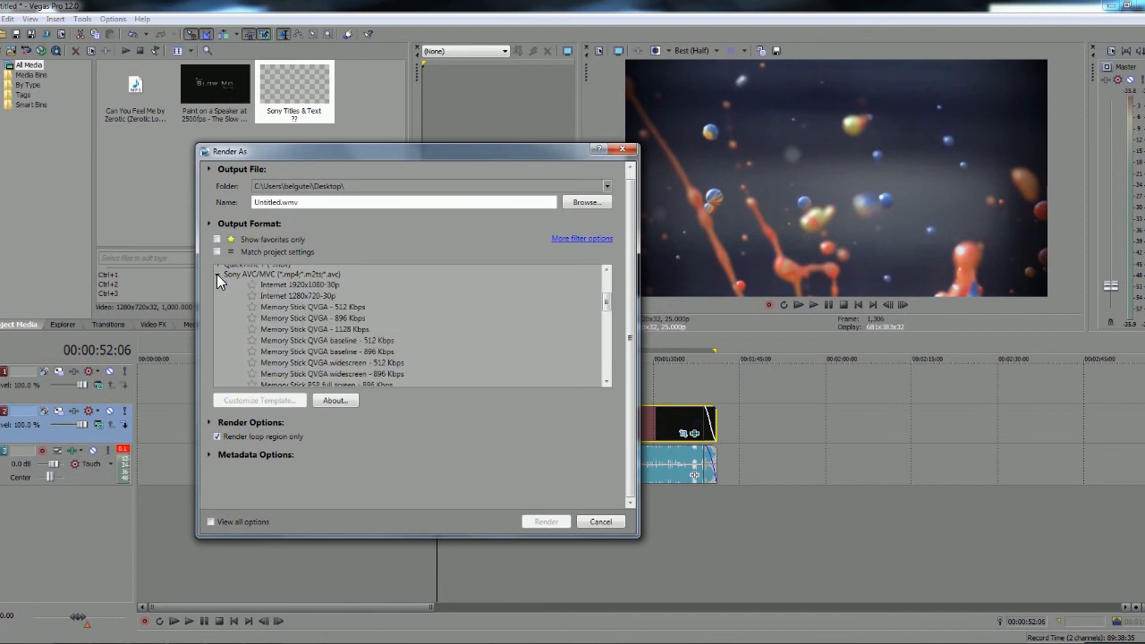
{"action": "left_click", "coordinate": [277, 296]}
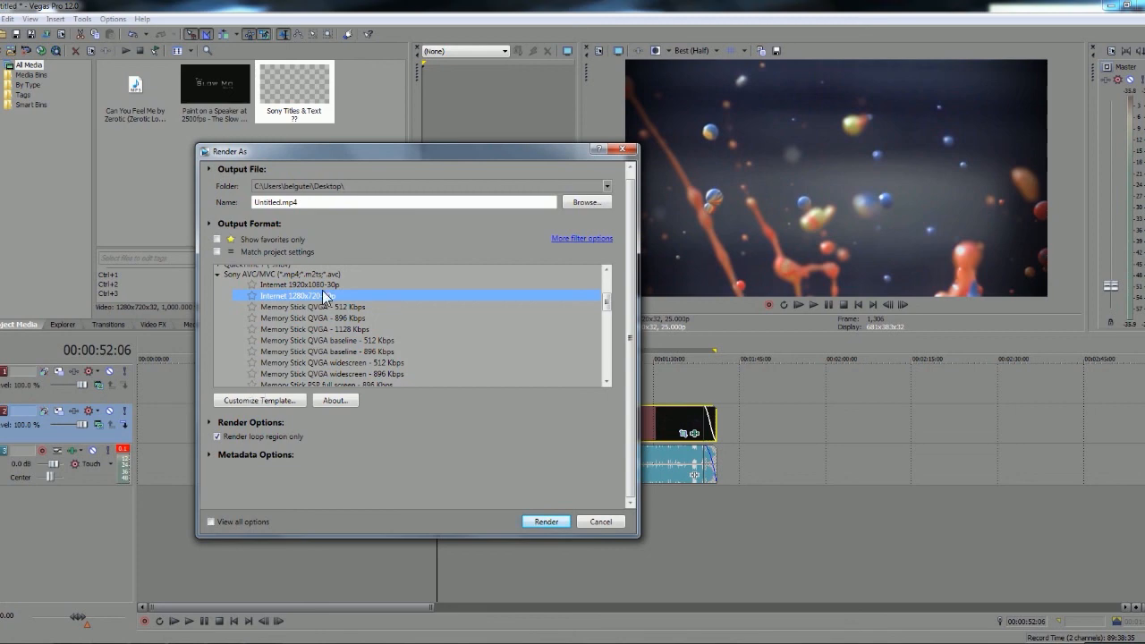
Set the AVC template's frame rate to 25.000 (PAL), choose its video rendering quality, and close the render settings without rendering
{"action": "left_click", "coordinate": [261, 400]}
{"action": "left_click_drag", "start_coordinate": [387, 148], "coordinate": [575, 163]}
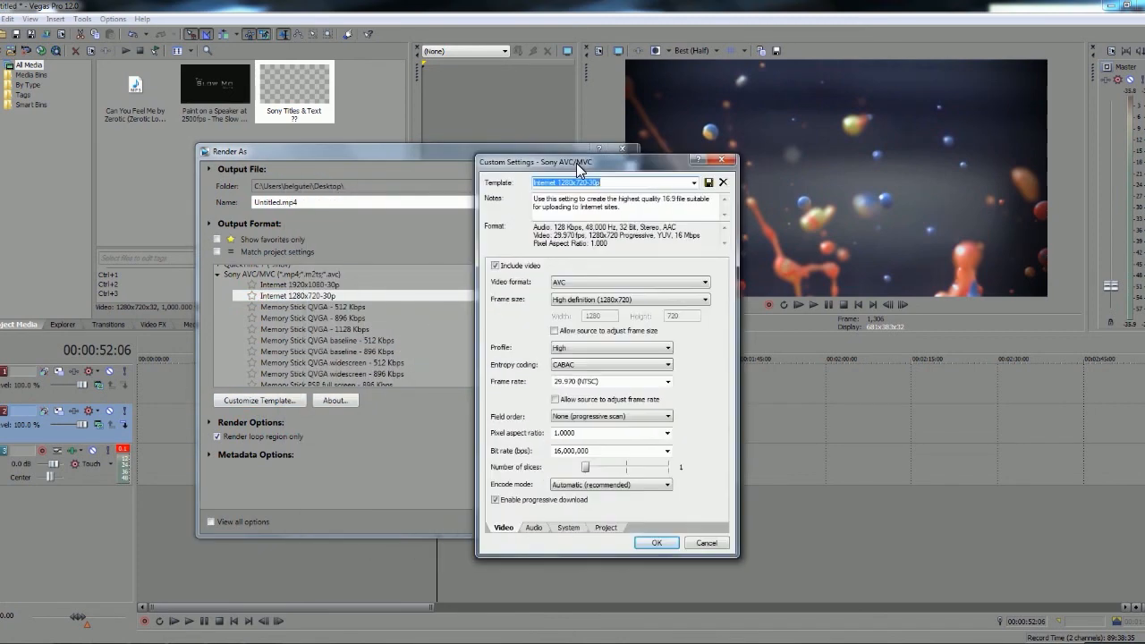
{"action": "left_click", "coordinate": [608, 382]}
{"action": "left_click", "coordinate": [666, 382]}
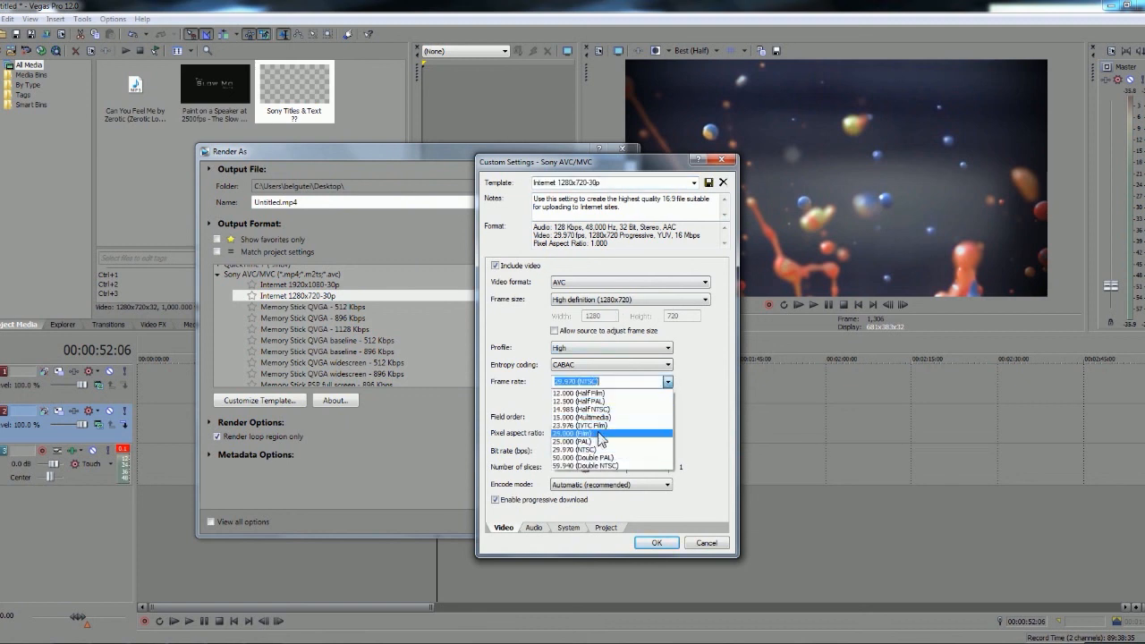
{"action": "left_click", "coordinate": [598, 441]}
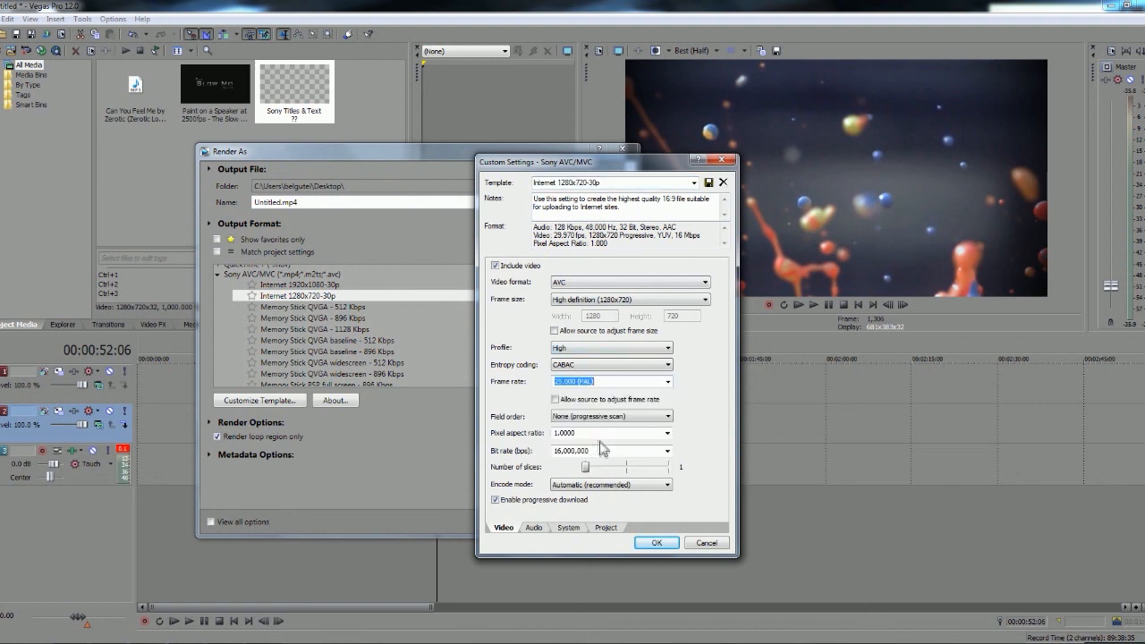
{"action": "left_click", "coordinate": [605, 527]}
{"action": "left_click", "coordinate": [633, 271]}
{"action": "left_click", "coordinate": [611, 313]}
{"action": "left_click", "coordinate": [656, 541]}
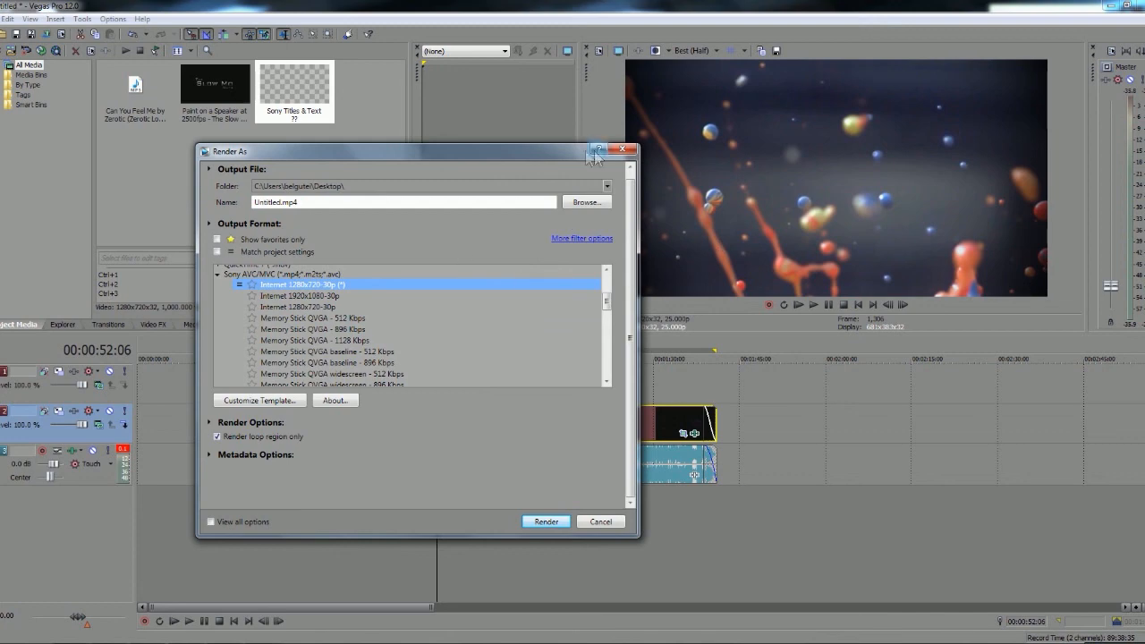
{"action": "left_click", "coordinate": [625, 149]}
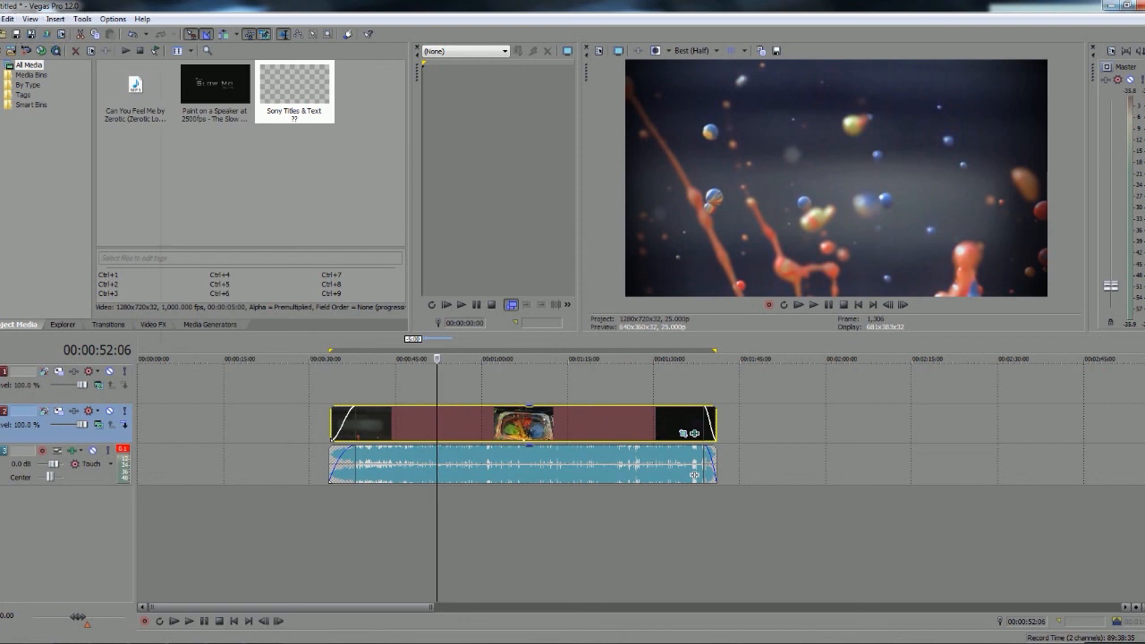
Review the available project export formats, including Premiere/After Effects (*.prproj), without exporting
{"action": "left_click", "coordinate": [2, 19]}
{"action": "mouse_move", "coordinate": [33, 149]}
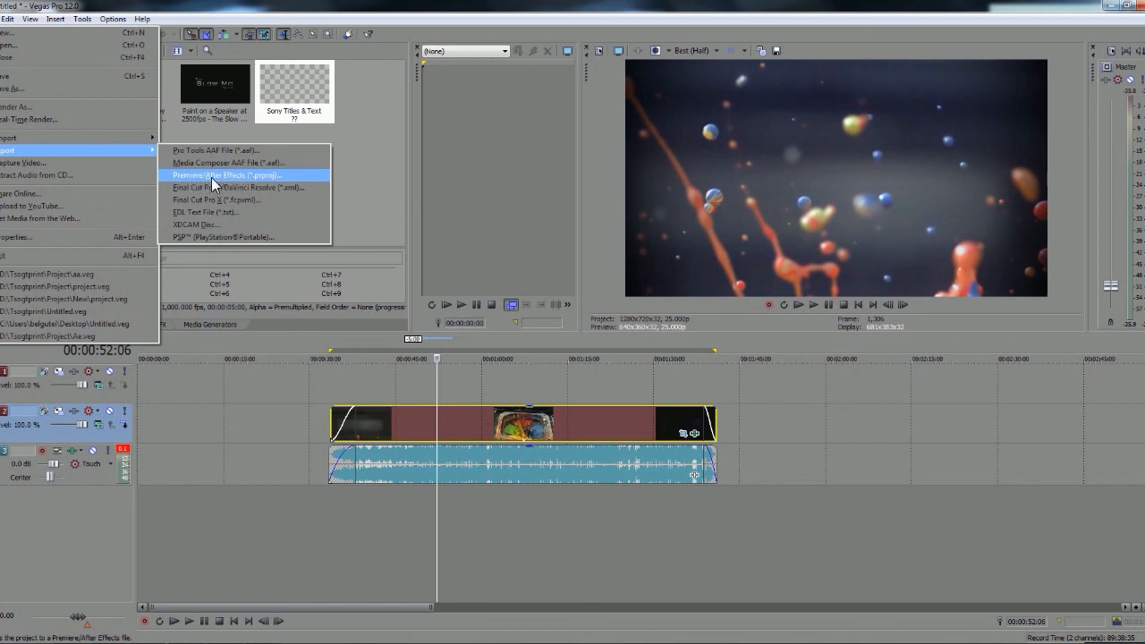
{"action": "left_click", "coordinate": [333, 425]}
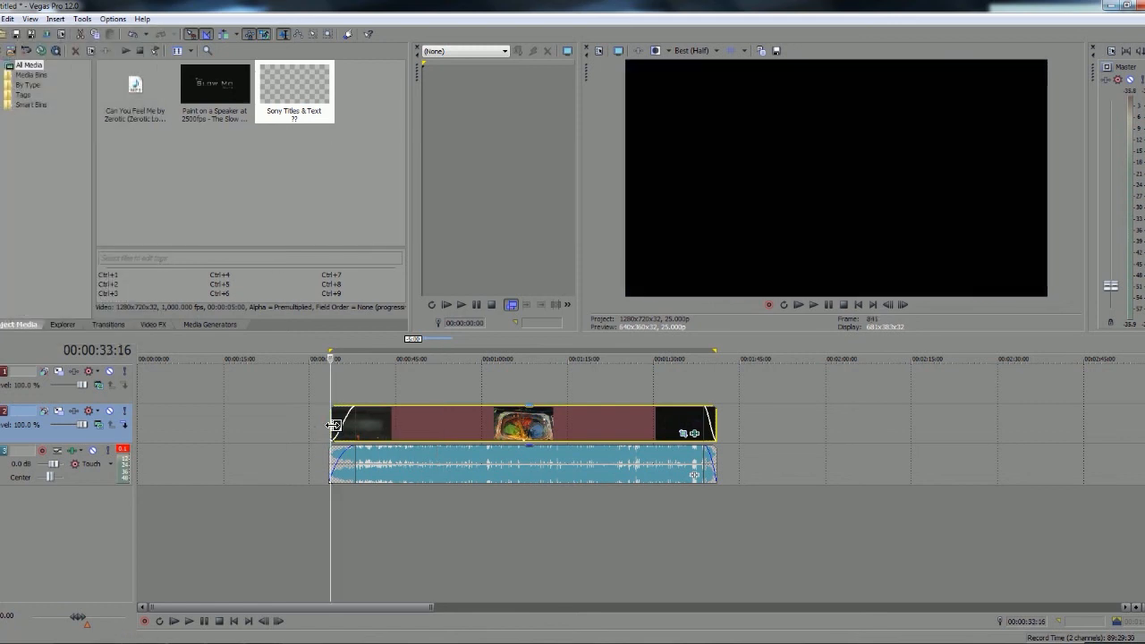
Check the graded clip's frames near its start, at 00:00:43:23 and at 00:01:16:00
{"action": "left_click", "coordinate": [365, 419]}
{"action": "left_click", "coordinate": [336, 423]}
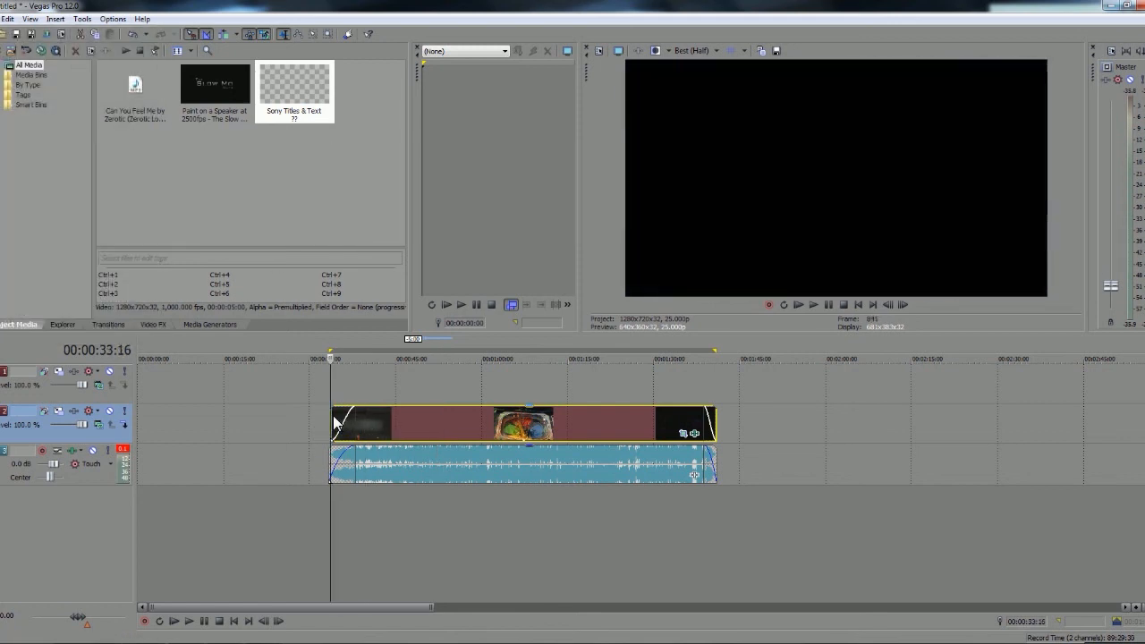
{"action": "left_click", "coordinate": [390, 427]}
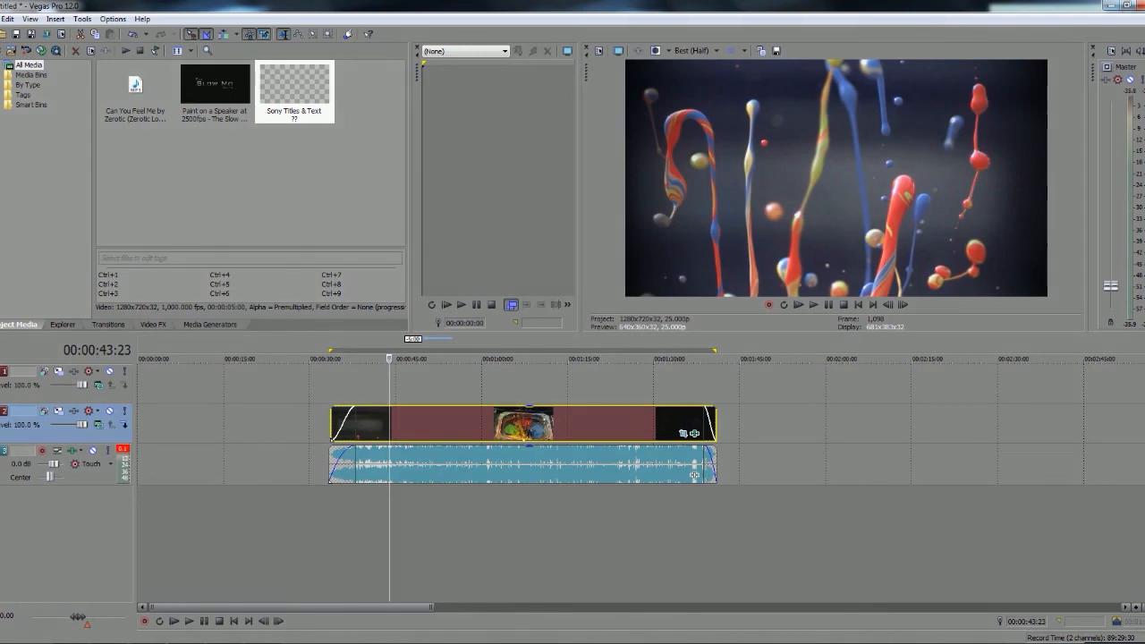
{"action": "left_click", "coordinate": [488, 424]}
{"action": "left_click", "coordinate": [573, 423]}
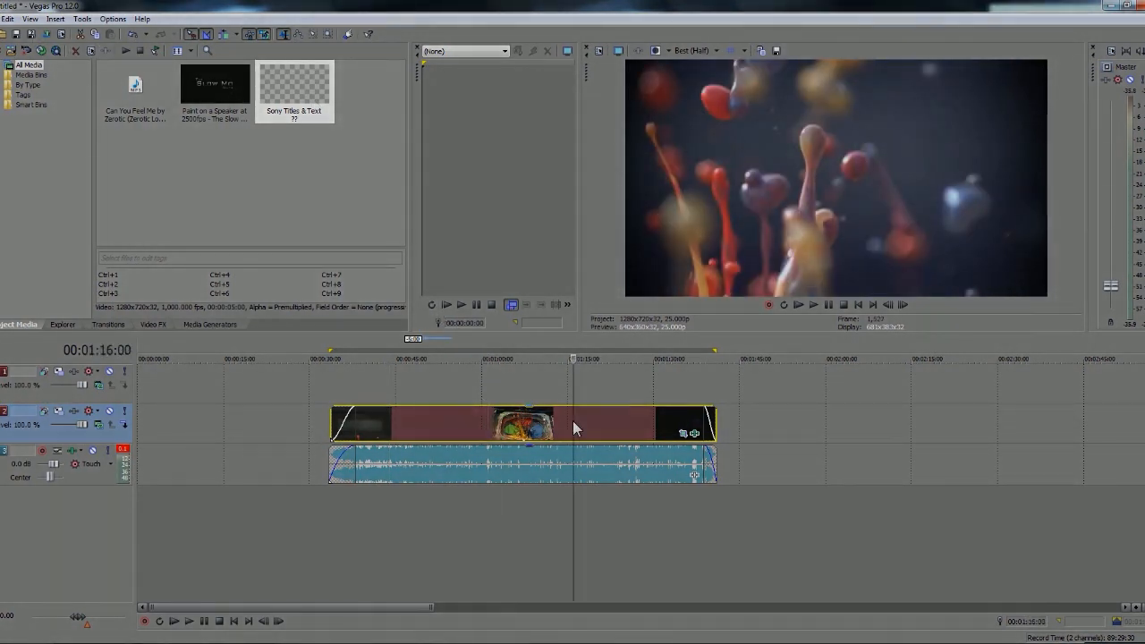